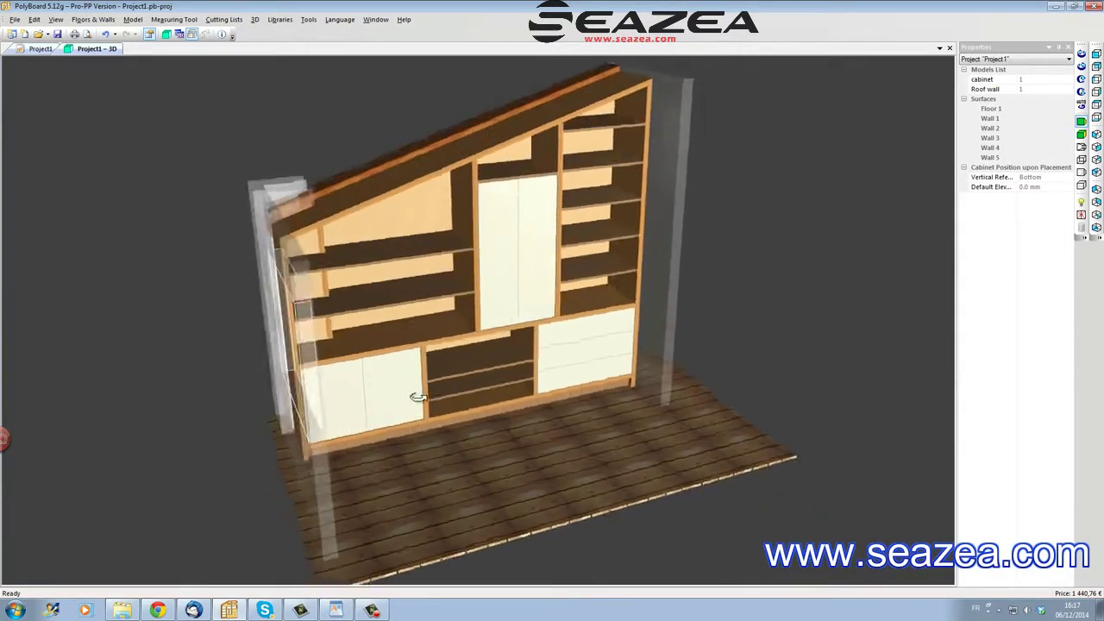
Delete the existing cabinet from the room plan.
drag(445, 365, 584, 414)
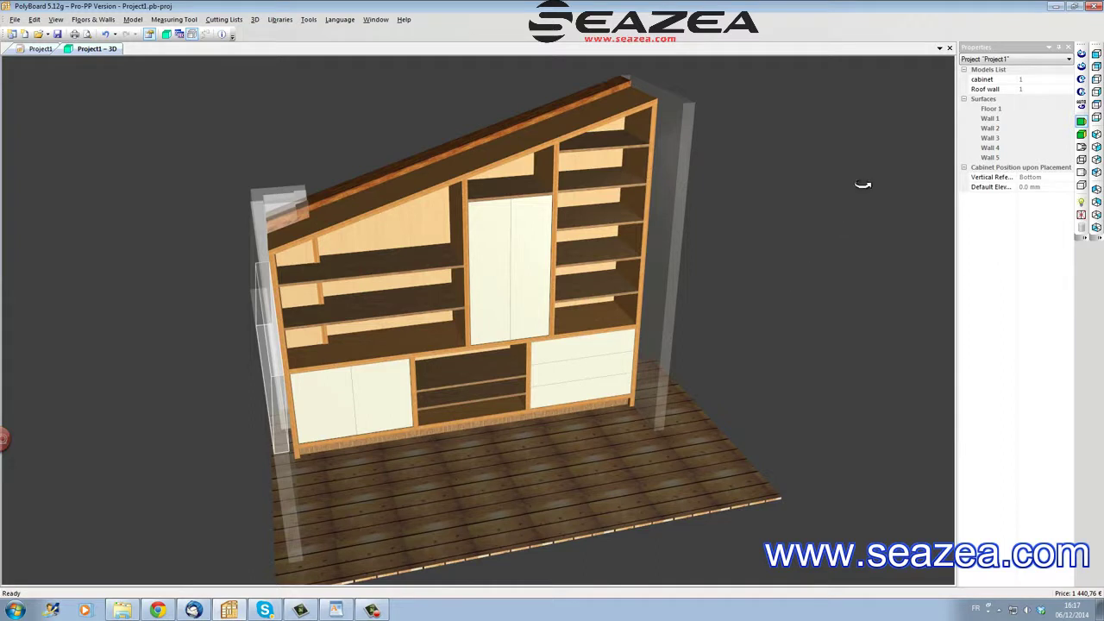
click(39, 50)
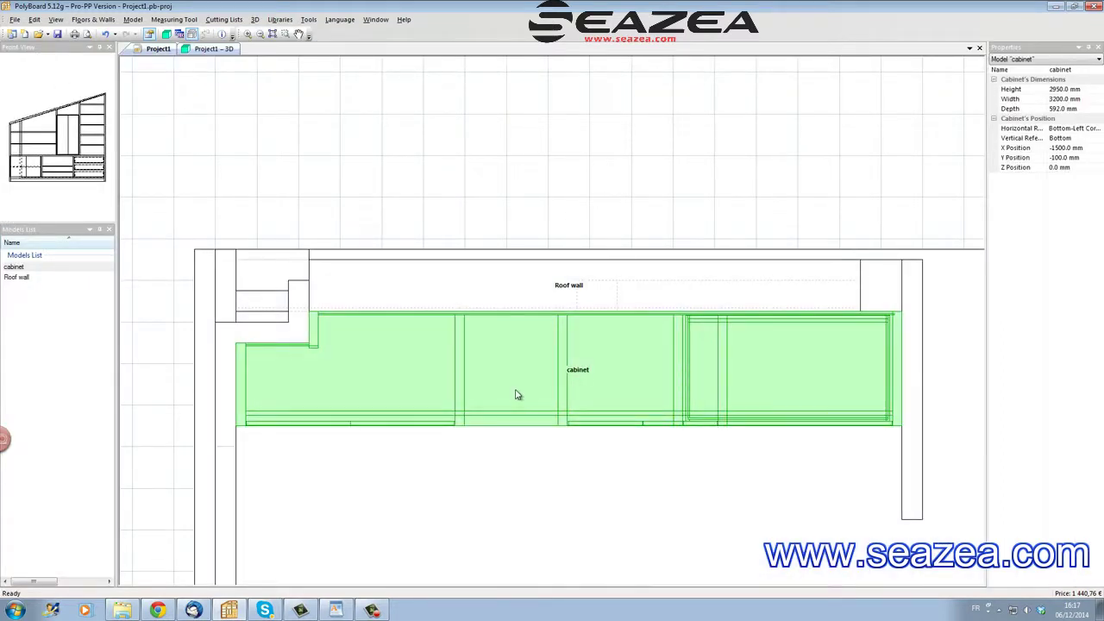
key(Delete)
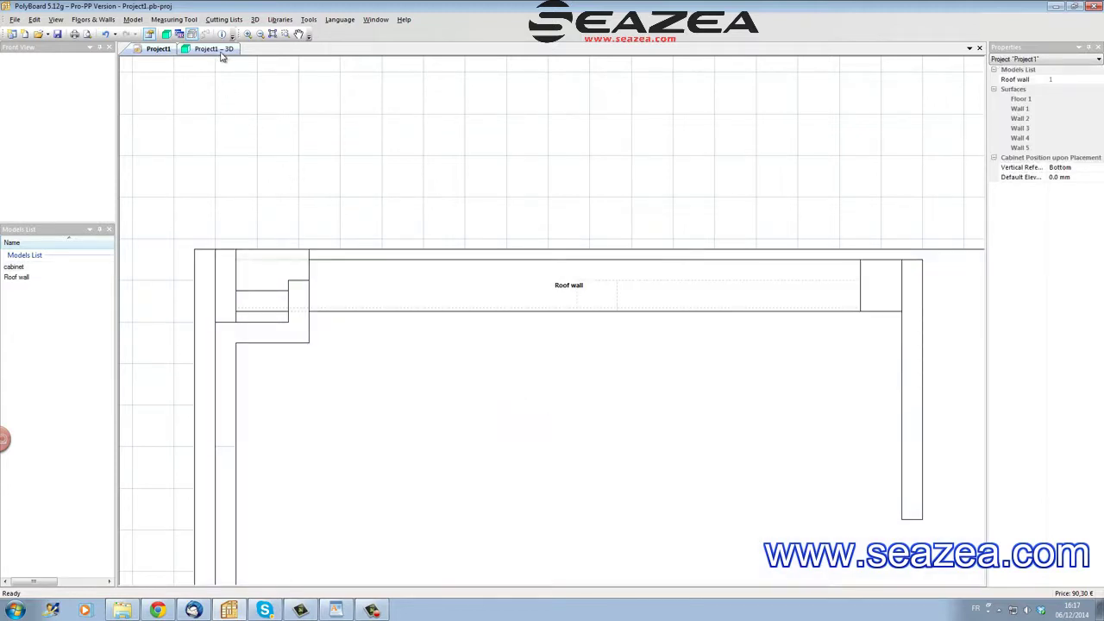
Examine the empty room in 3D from several angles, including the sloping roof beam, side walls and window.
click(213, 50)
drag(385, 323, 276, 293)
drag(538, 461, 534, 477)
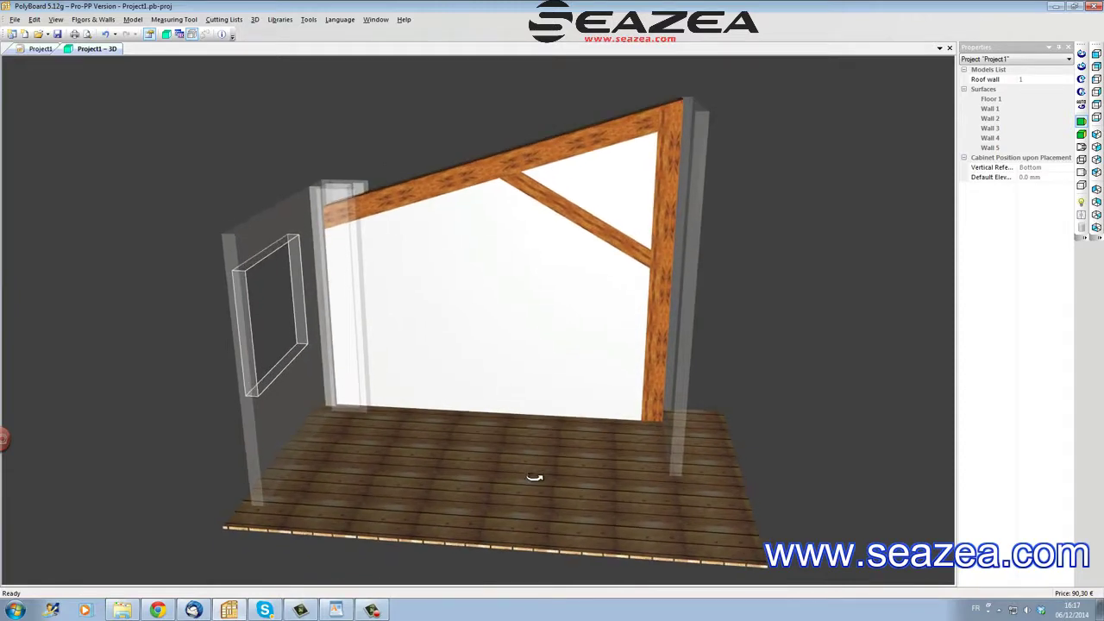
drag(381, 399, 317, 353)
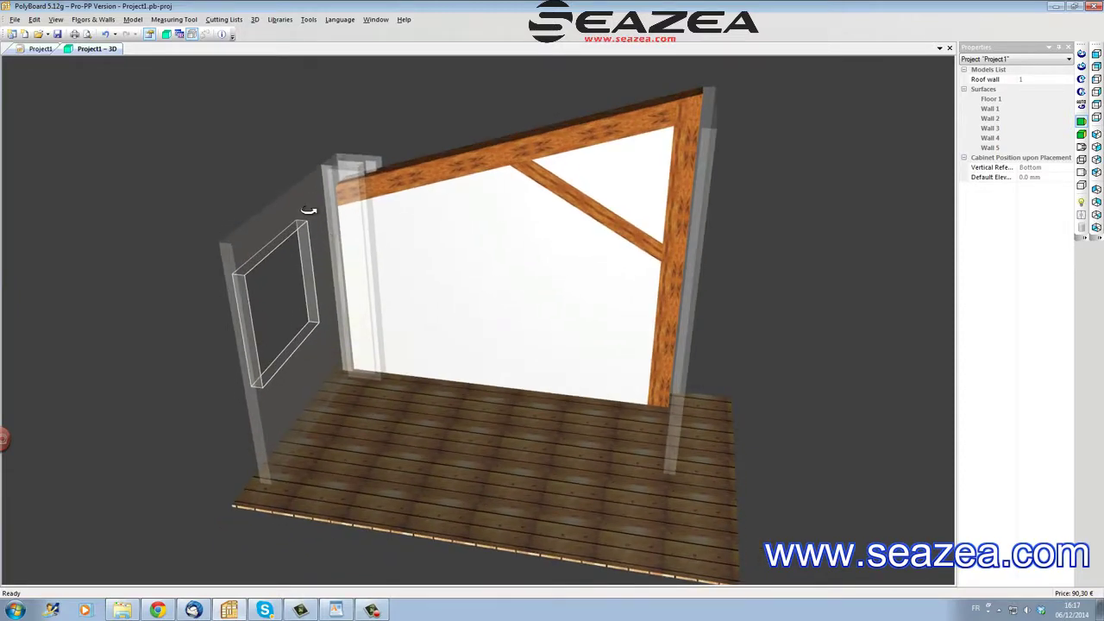
drag(388, 335, 487, 257)
drag(565, 314, 676, 393)
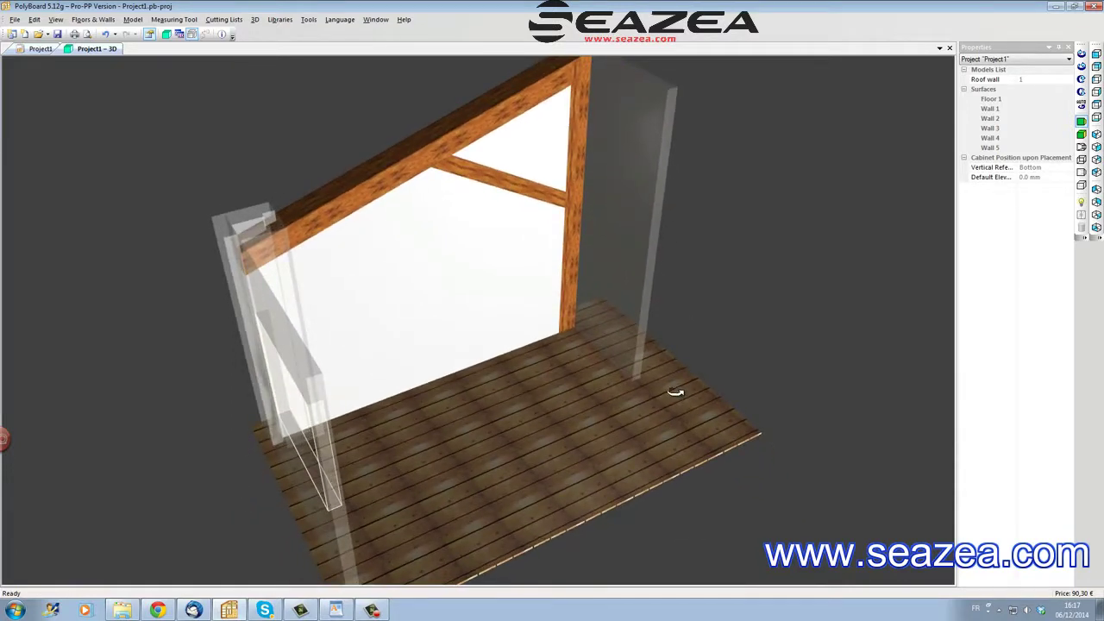
drag(596, 387, 353, 339)
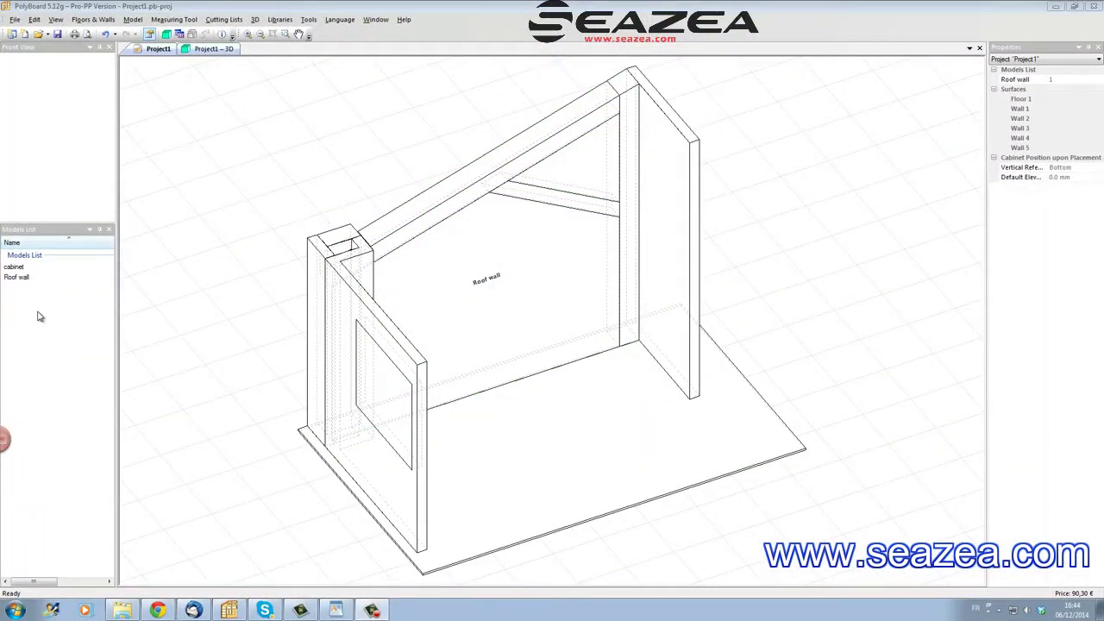
Create a new model, place it on the floor against the roof wall beside the tall side wall, and check it in 3D.
right_click(38, 316)
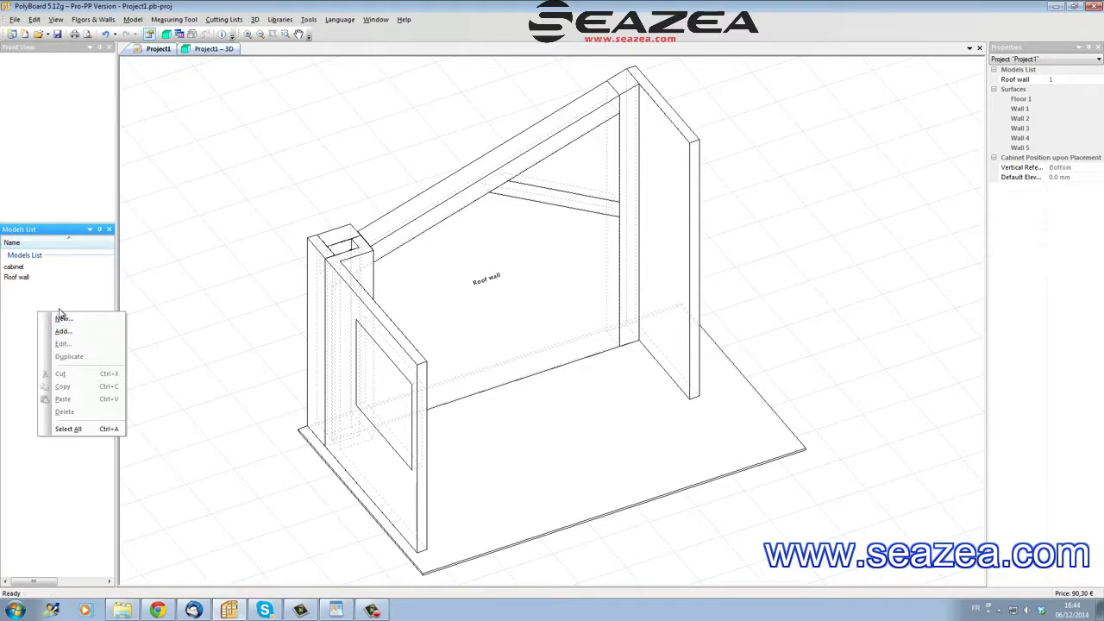
click(62, 318)
click(647, 427)
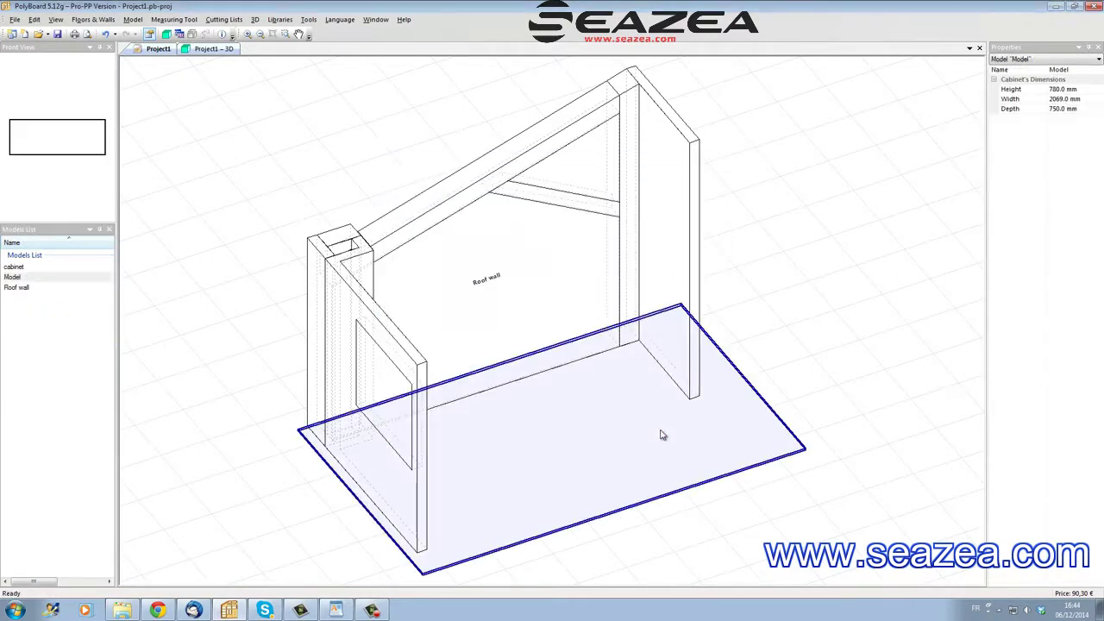
drag(16, 281, 485, 455)
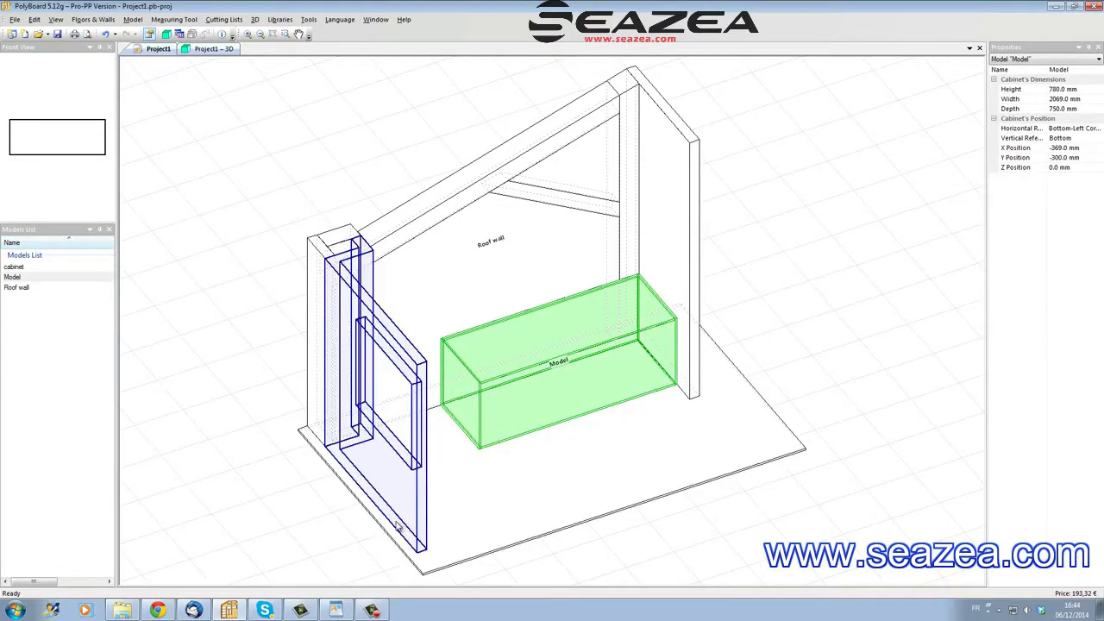
click(218, 49)
drag(539, 343, 710, 452)
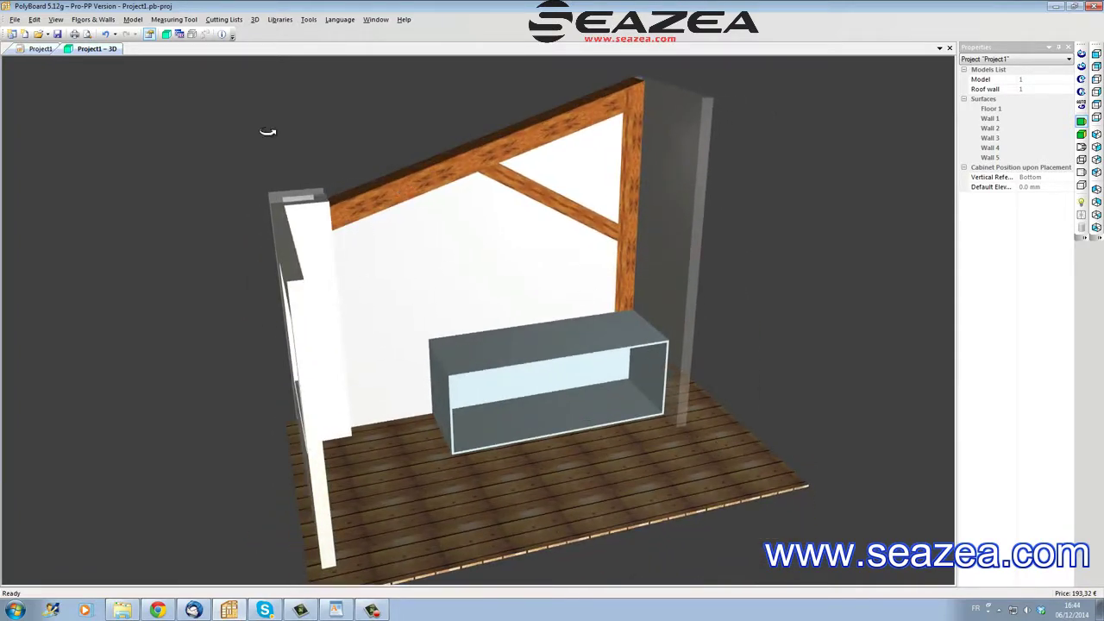
Measure the vertical height of the tall side wall without the window, from its upper edge to its lower edge.
click(39, 49)
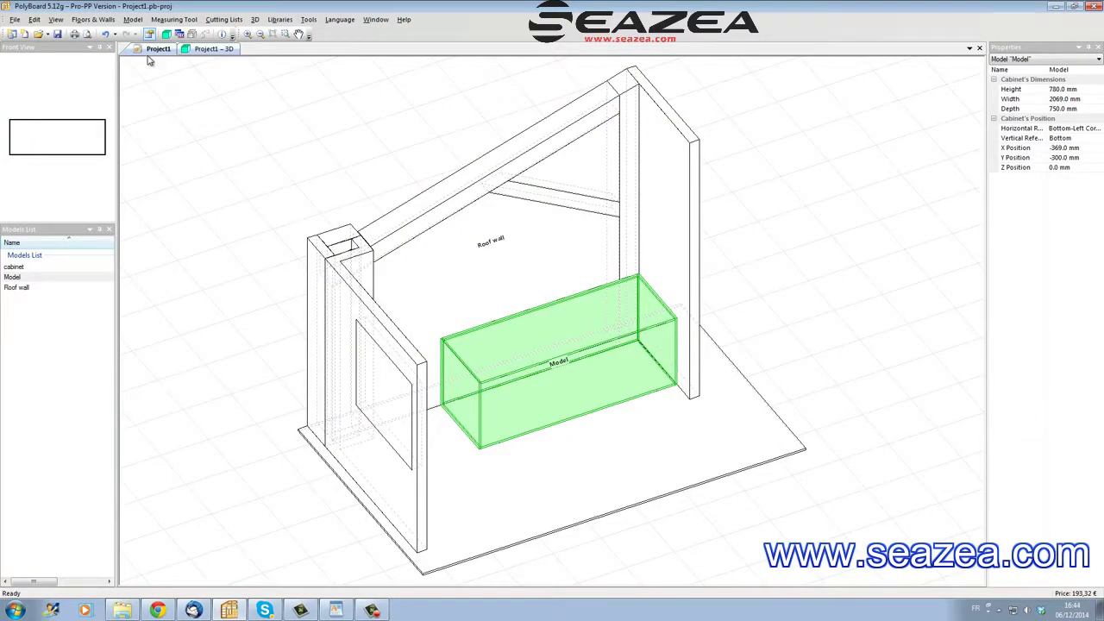
click(173, 19)
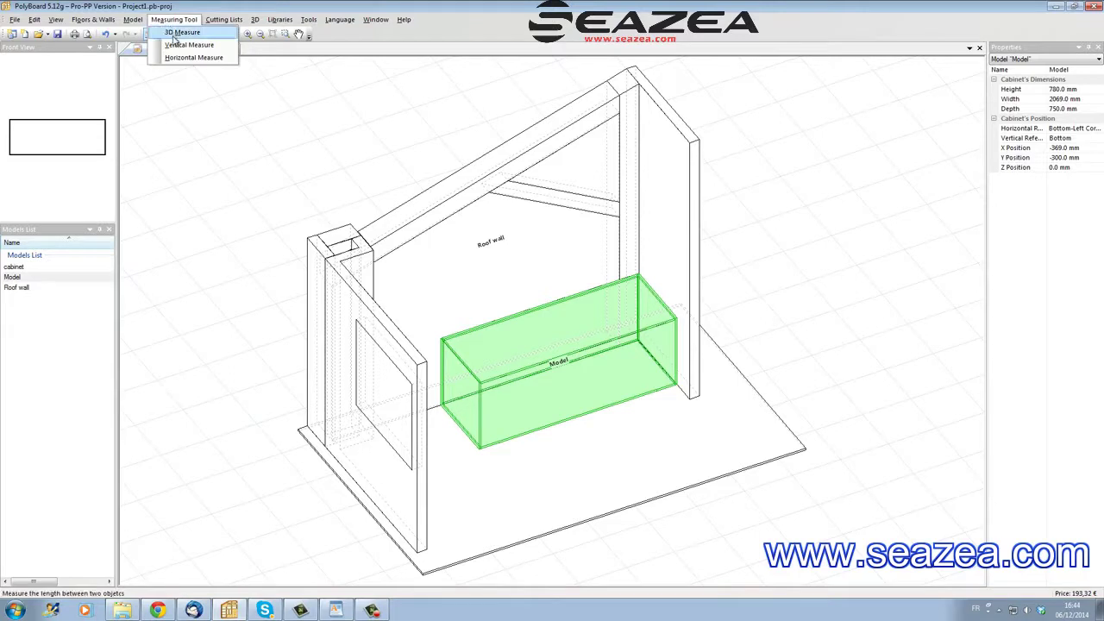
click(176, 45)
click(692, 139)
click(692, 395)
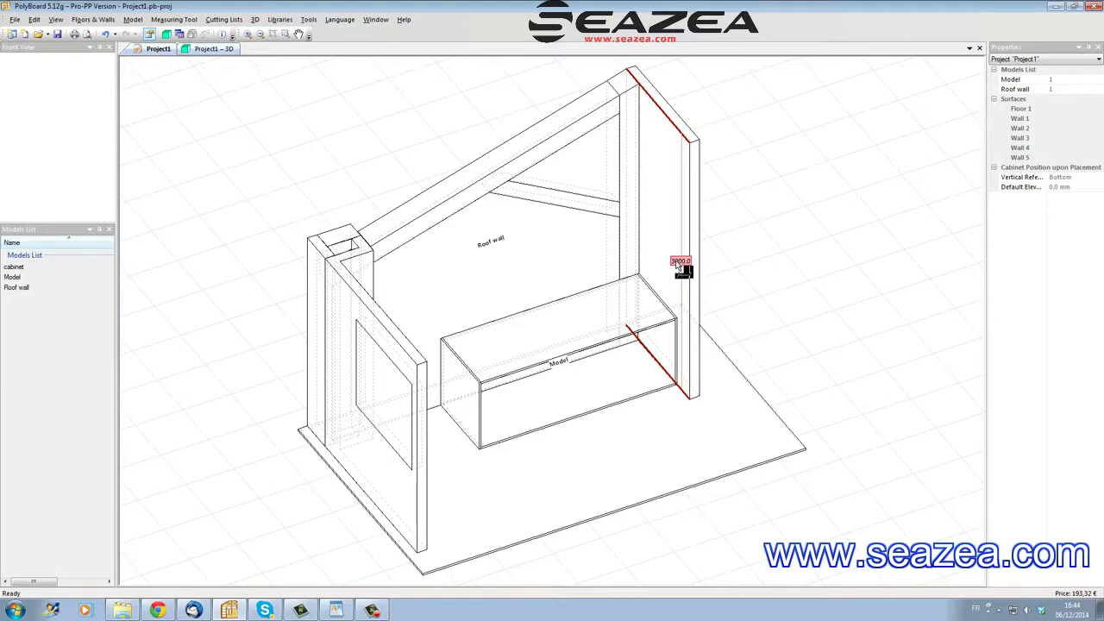
right_click(763, 224)
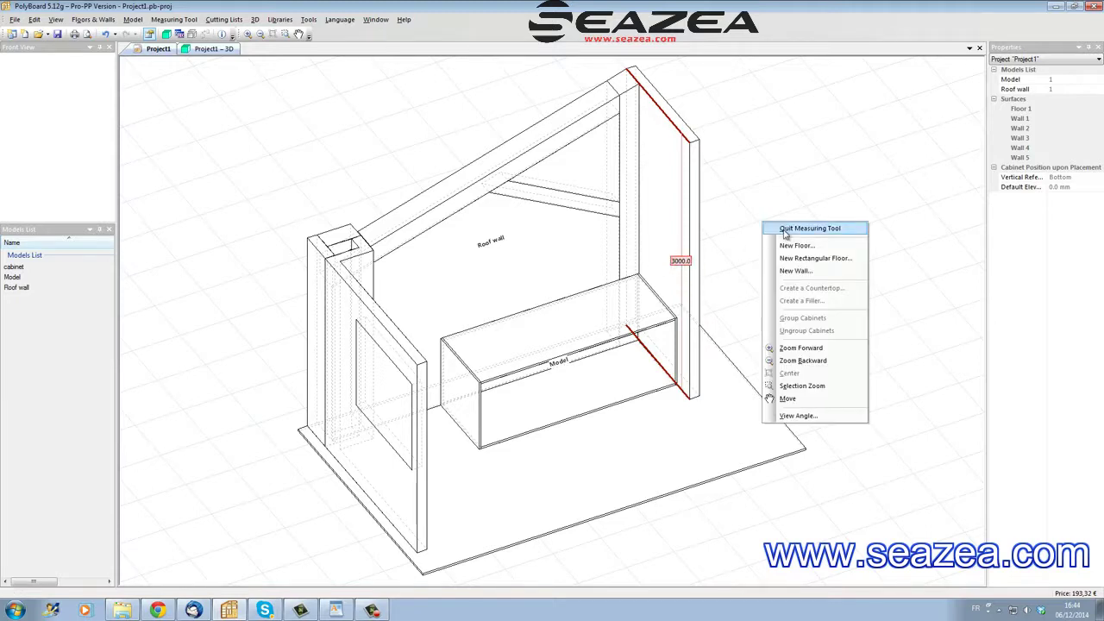
click(808, 228)
Set the new model's height to 3000 mm.
click(569, 336)
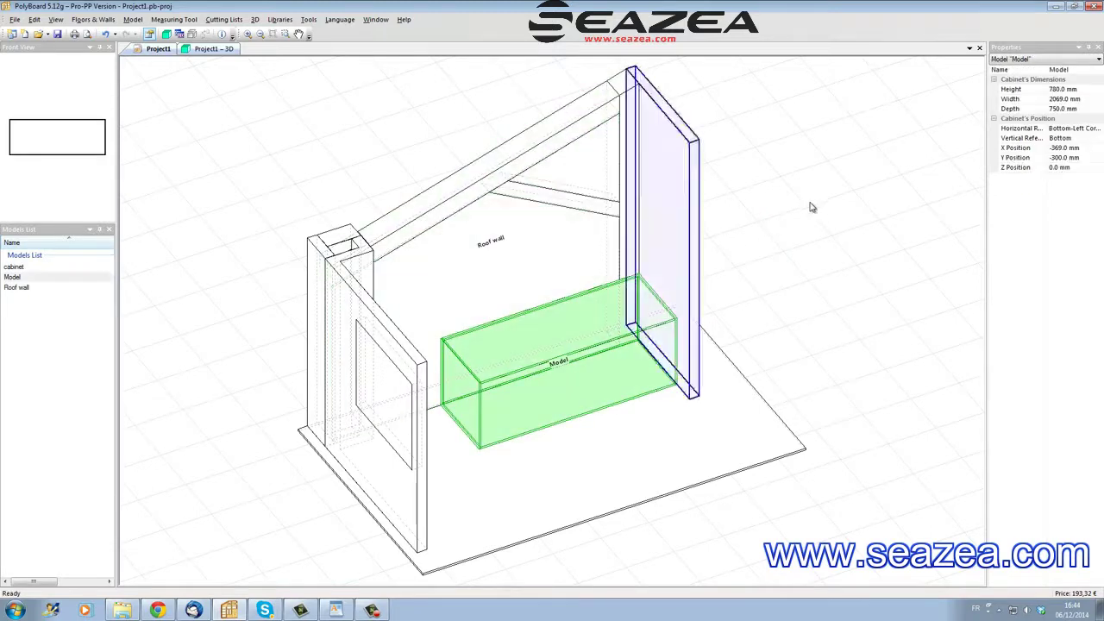
click(1088, 90)
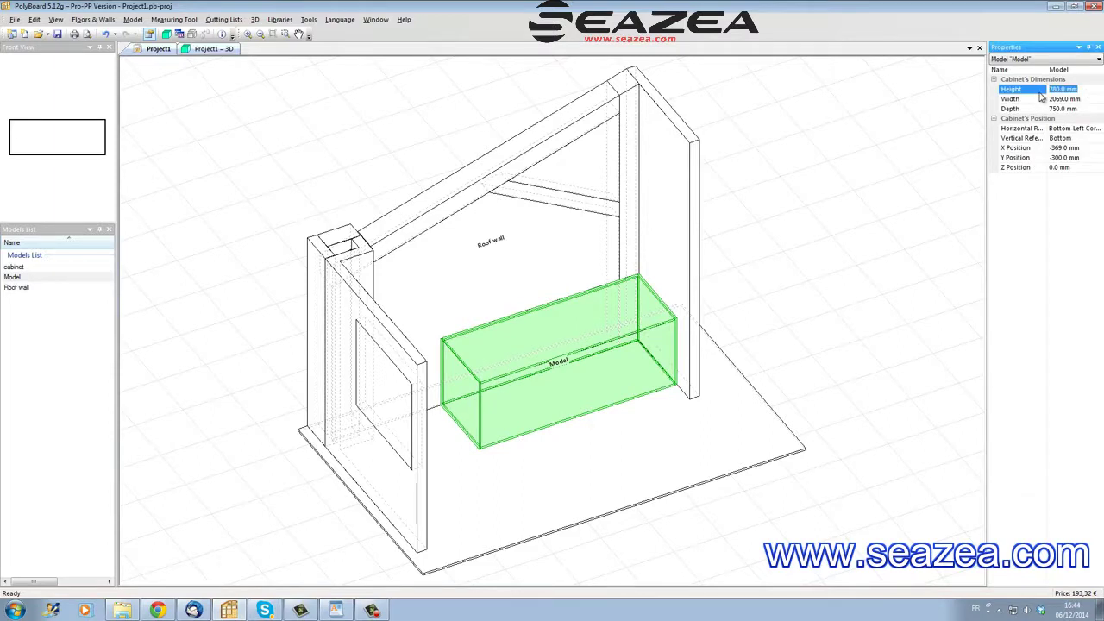
text(3000)
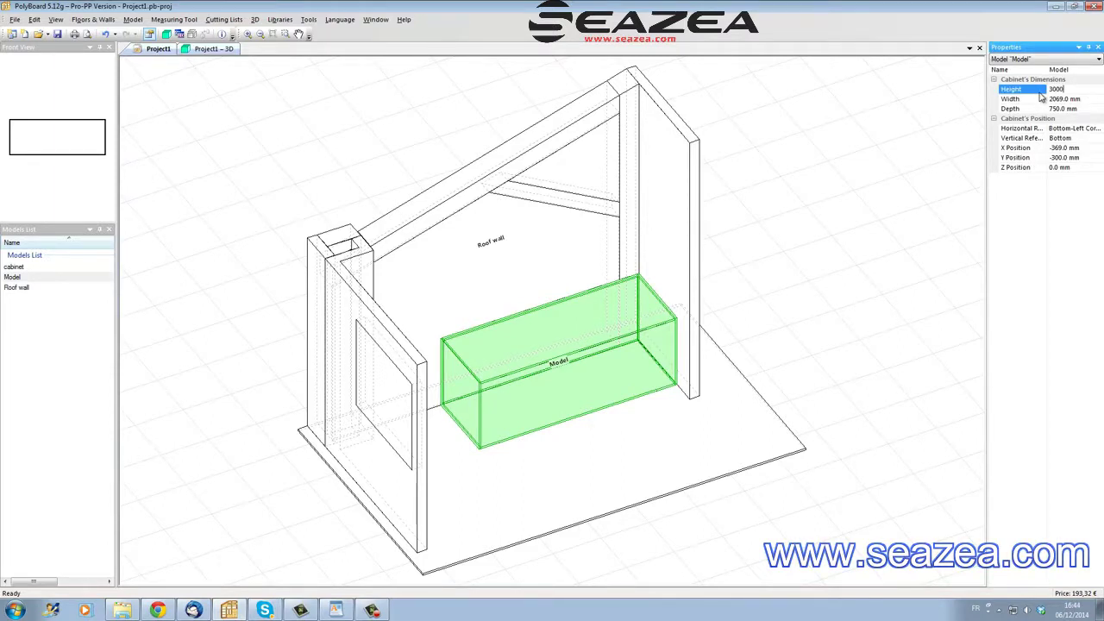
key(Return)
Measure the horizontal distance between the inner faces of the window wall and the opposite side wall.
click(175, 19)
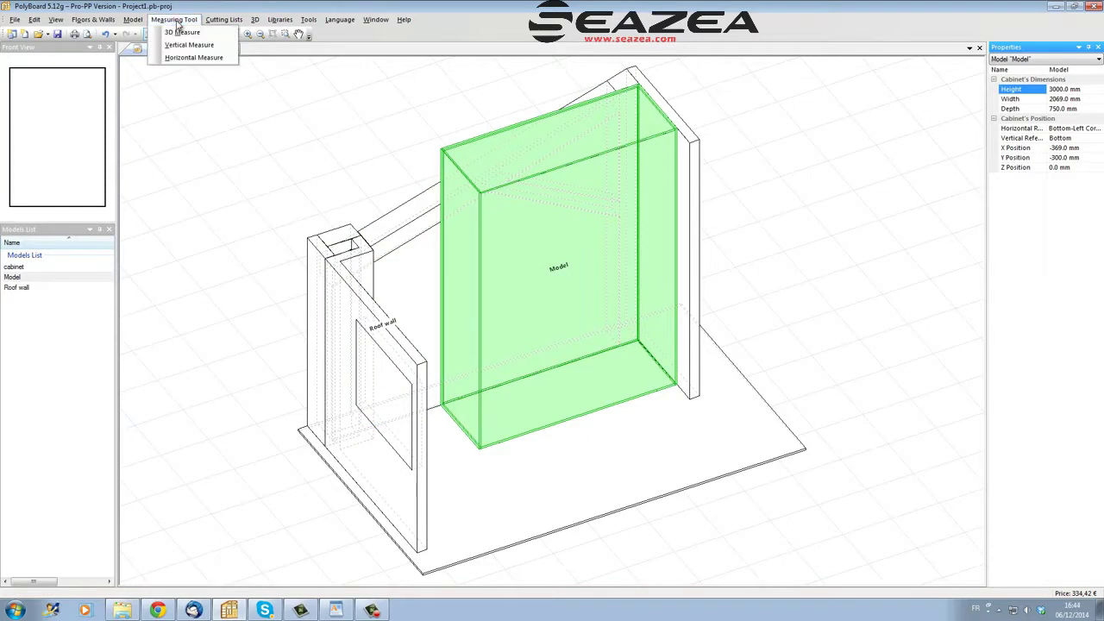
click(184, 57)
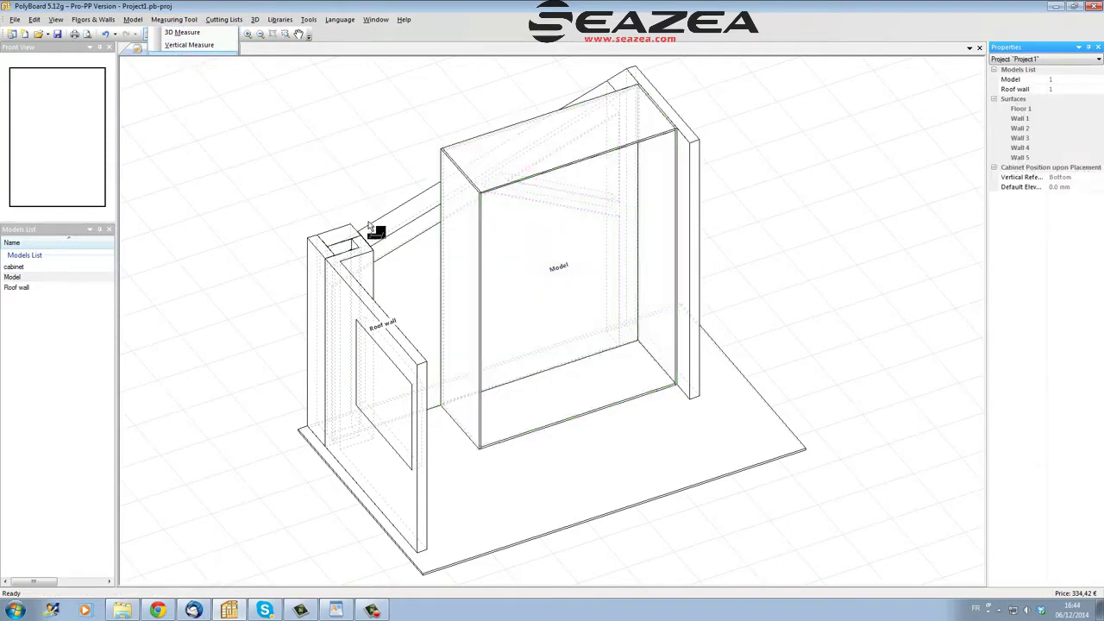
click(384, 311)
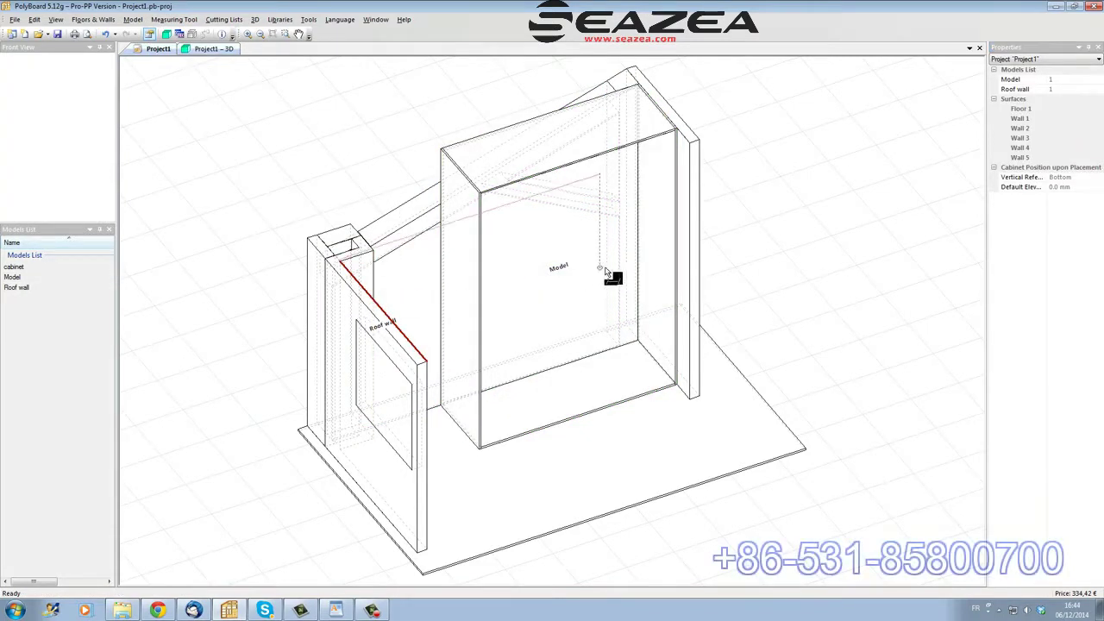
click(656, 208)
right_click(539, 270)
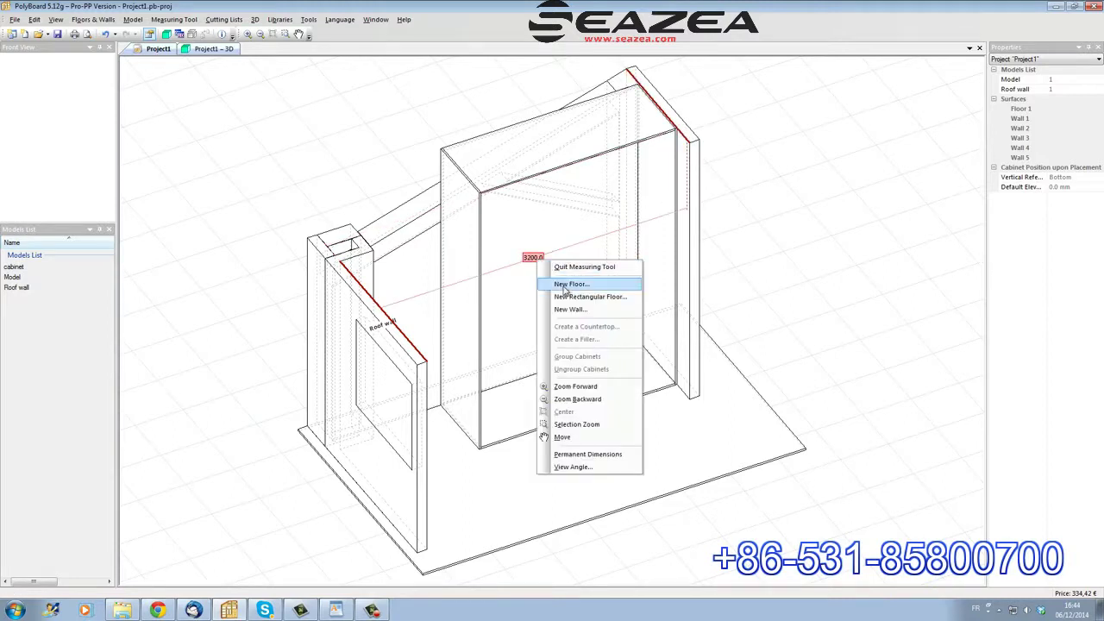
click(578, 267)
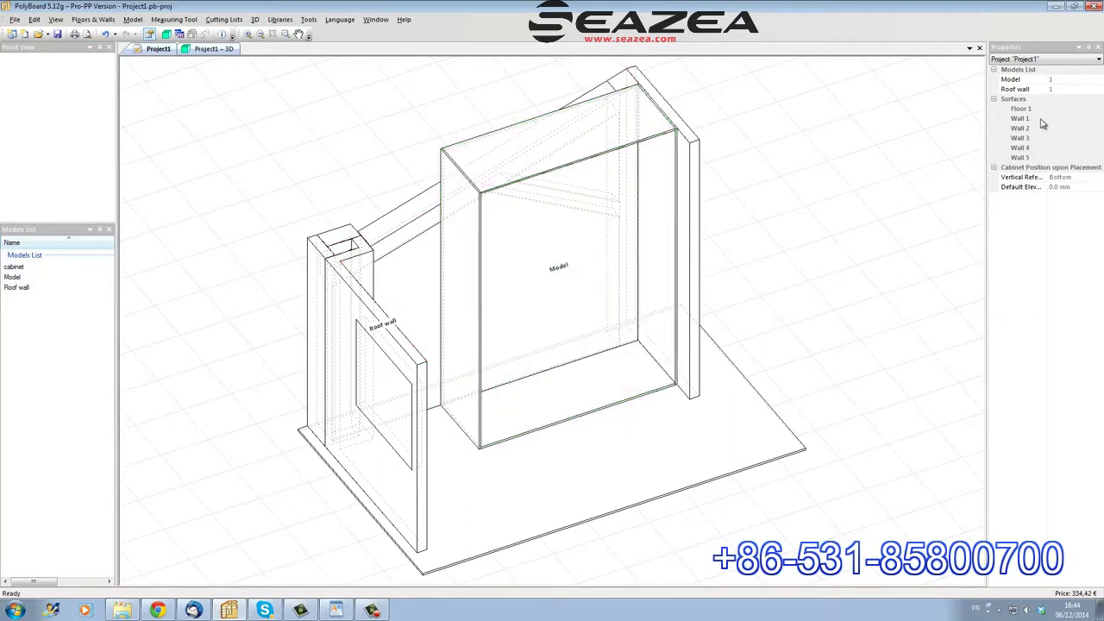
Set the model's width to 3200 mm and move it into the space between the two side walls.
click(659, 138)
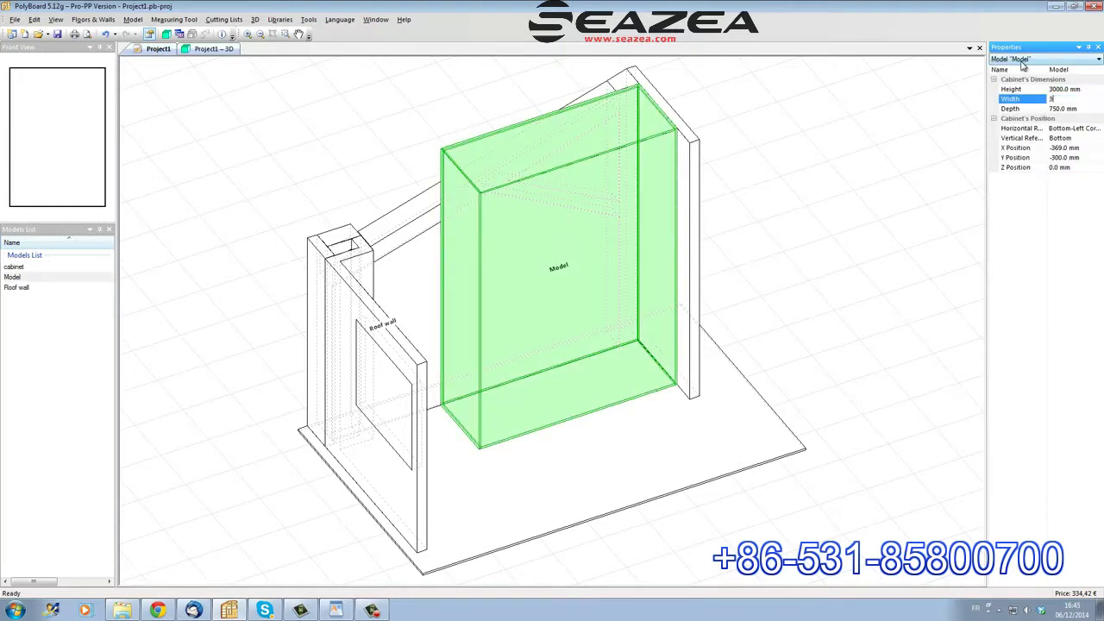
text(3200)
key(Return)
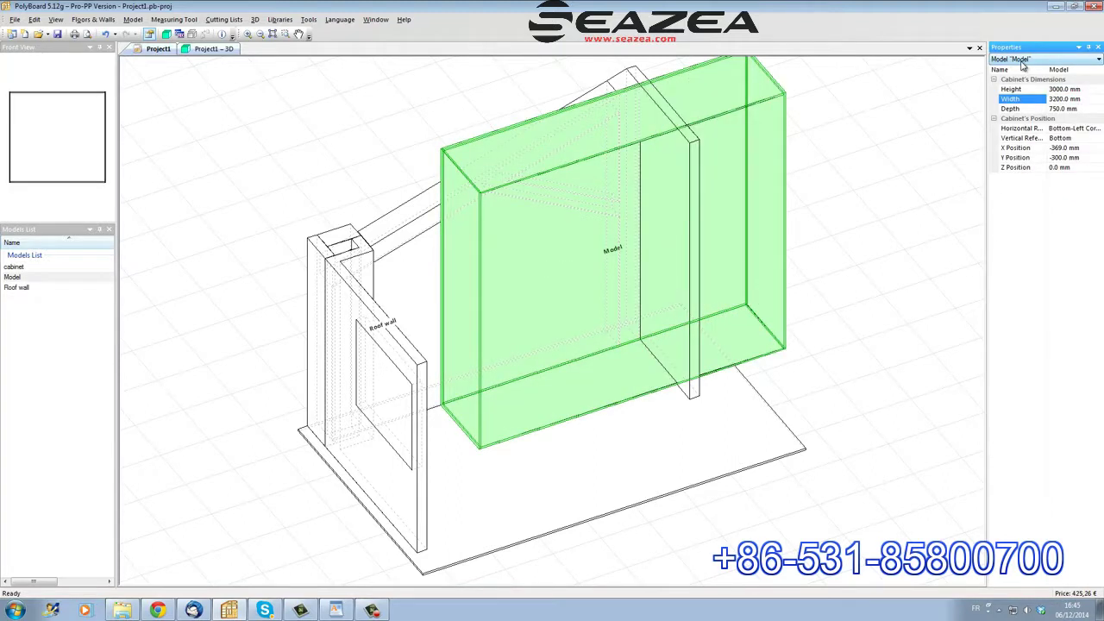
drag(755, 363, 645, 384)
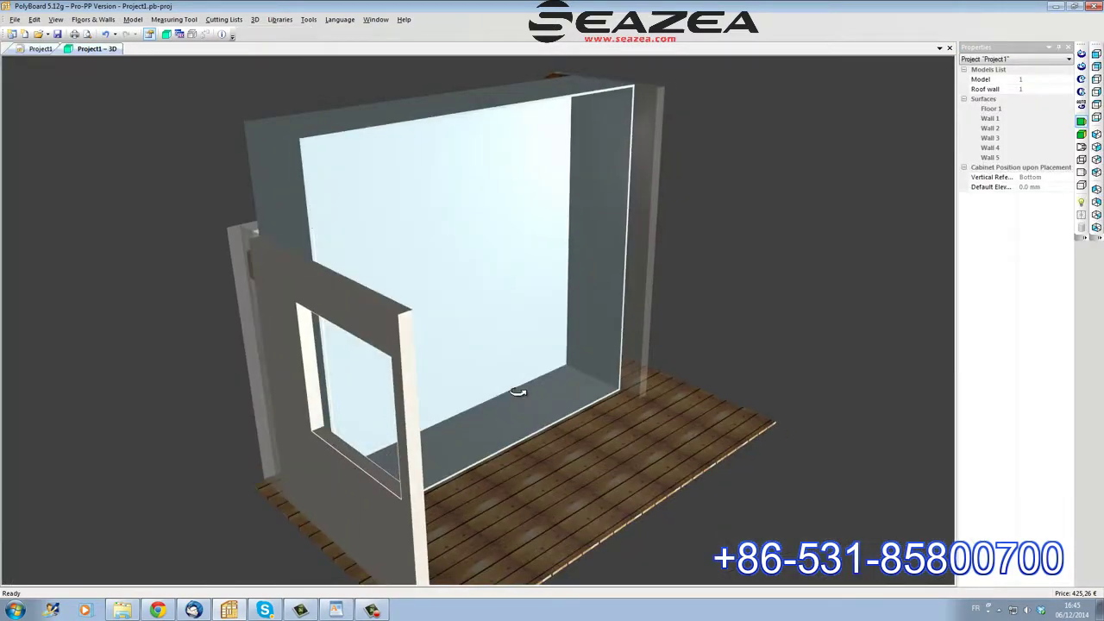
Measure the height difference between the high and low ends of the sloping roof beam from behind the roof wall.
drag(523, 388, 334, 359)
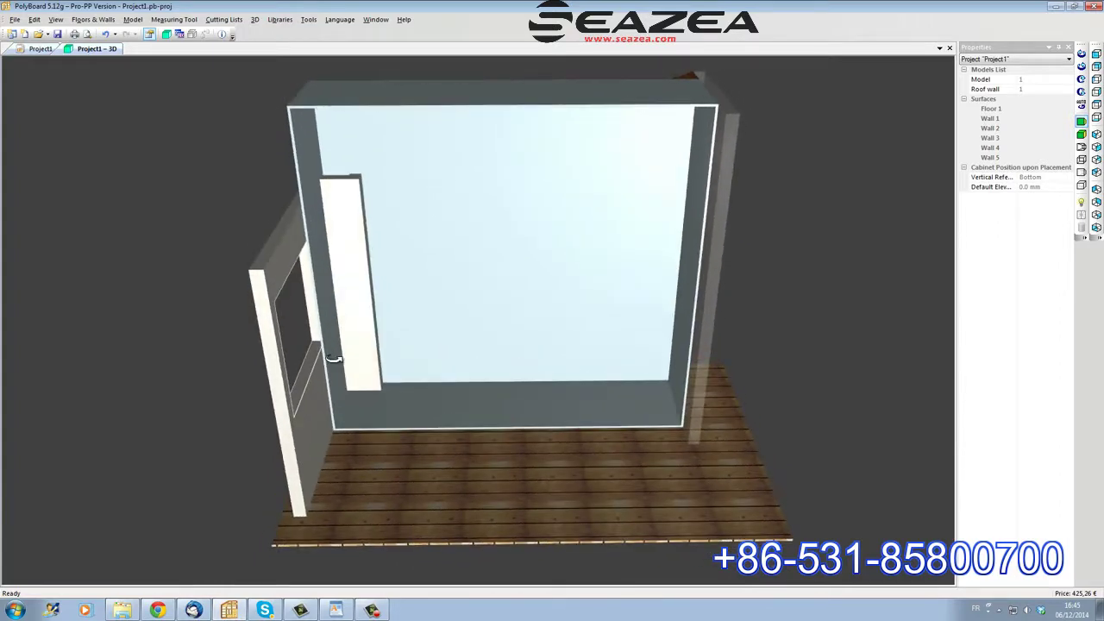
drag(418, 241, 323, 195)
drag(390, 349, 342, 281)
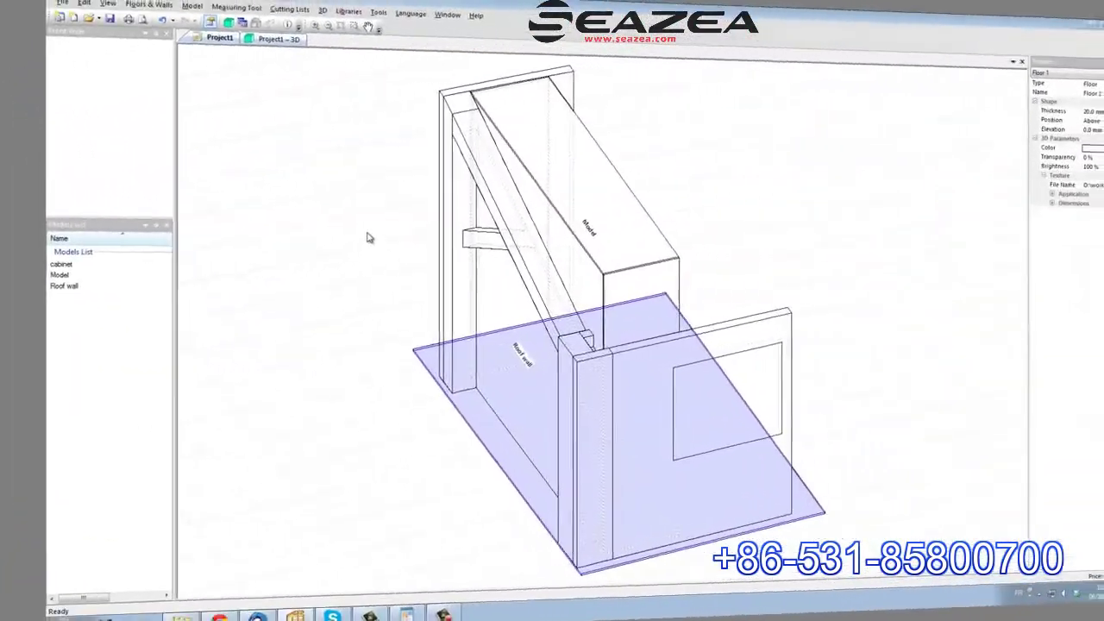
click(180, 21)
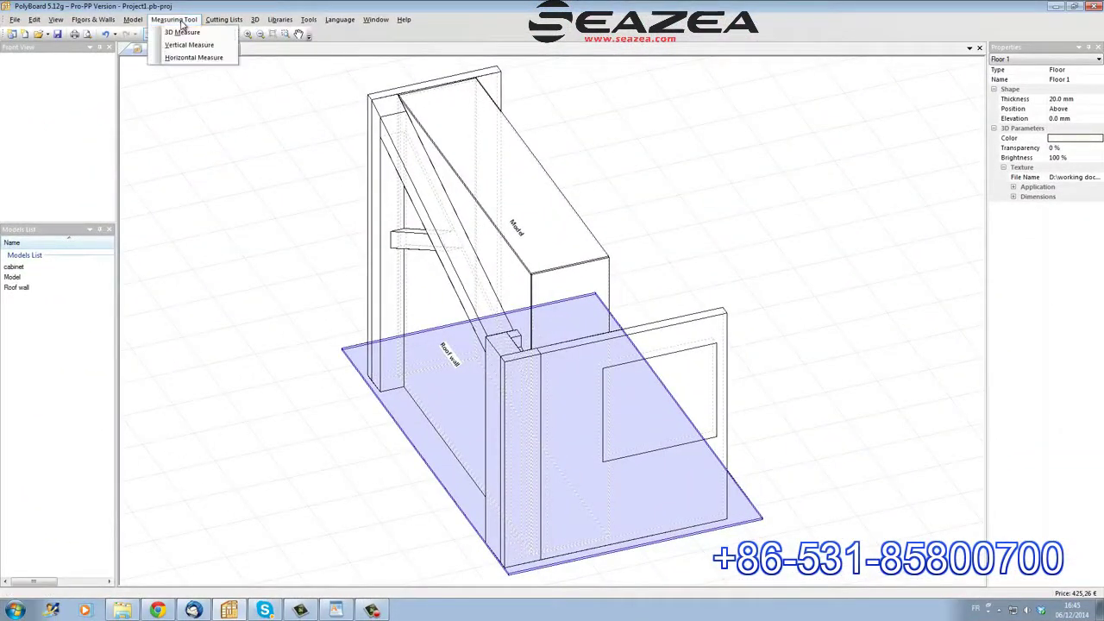
click(185, 32)
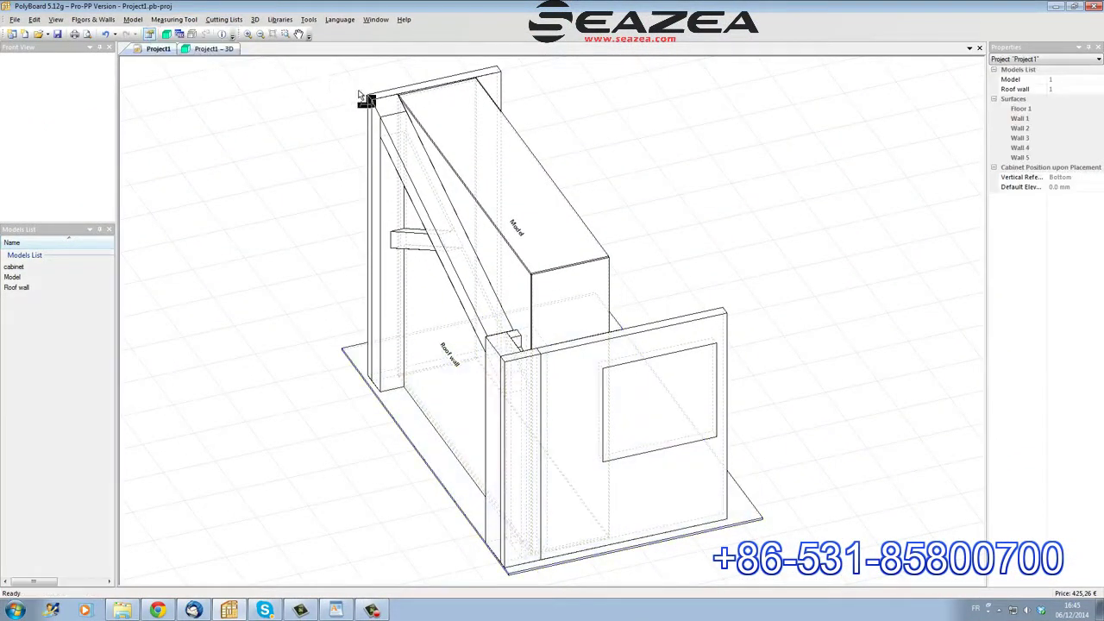
click(393, 101)
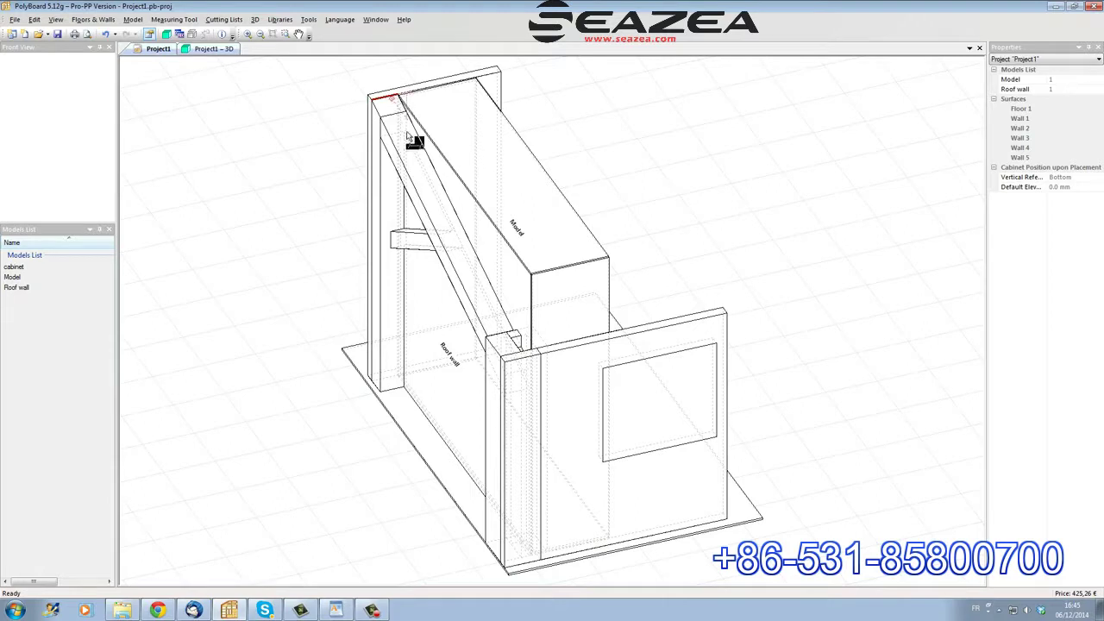
click(516, 373)
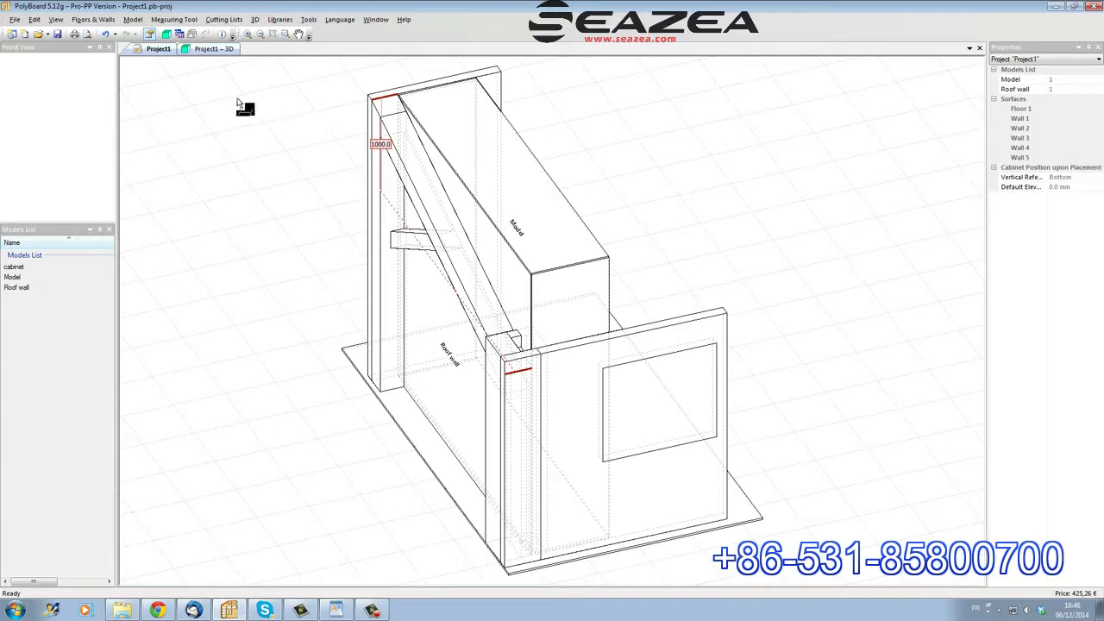
right_click(593, 148)
click(599, 153)
Open the cabinet model, change its upper height so the top slopes along the roof beam, and check the fit in 3D.
click(549, 180)
double_click(548, 180)
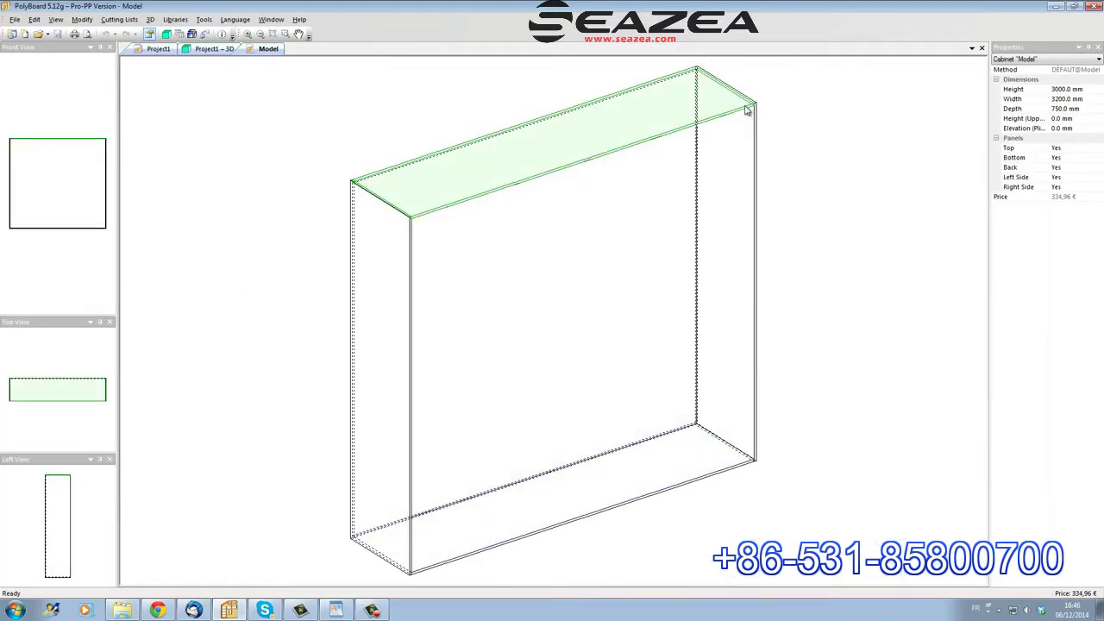
click(1050, 121)
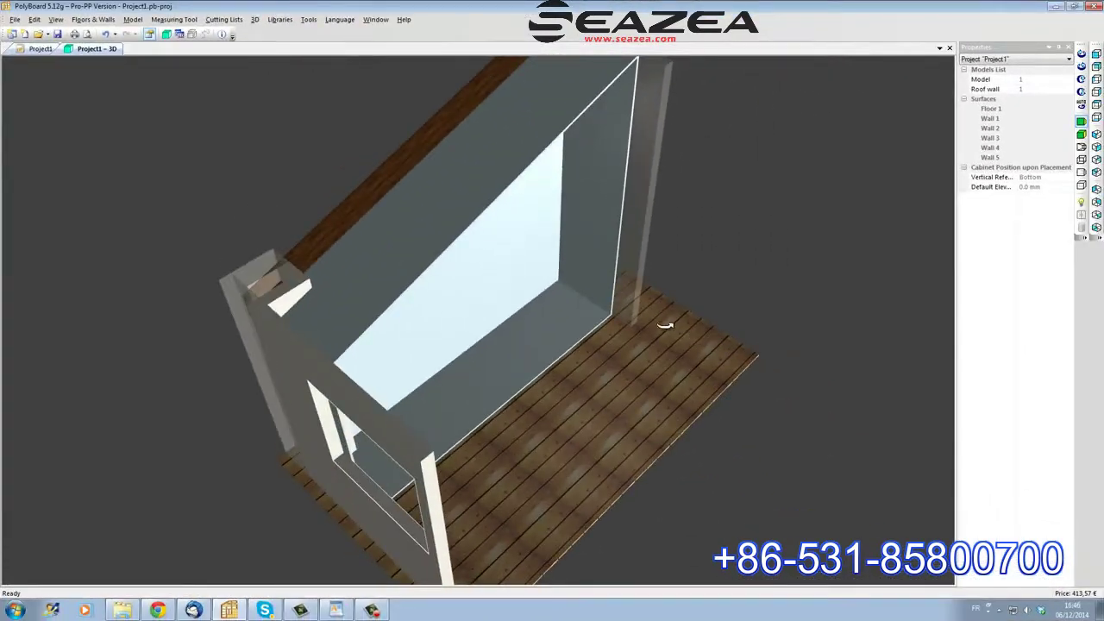
drag(667, 326, 368, 253)
drag(421, 279, 54, 92)
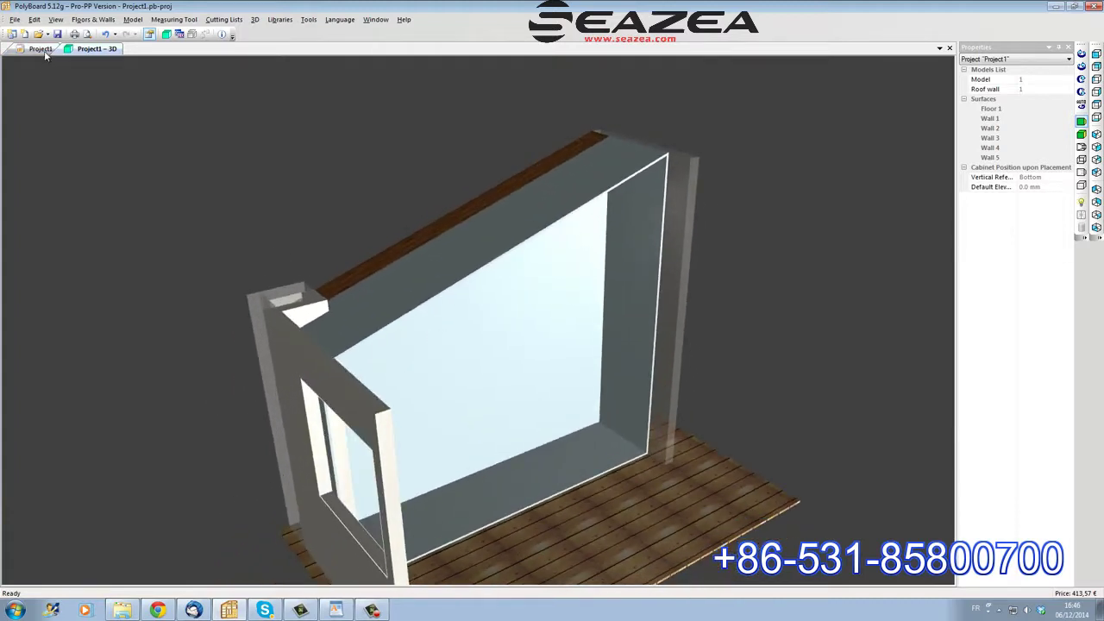
Set the model's height to 2950 mm and check in 3D how it fits under the roof beam and around the corner pillar.
click(41, 49)
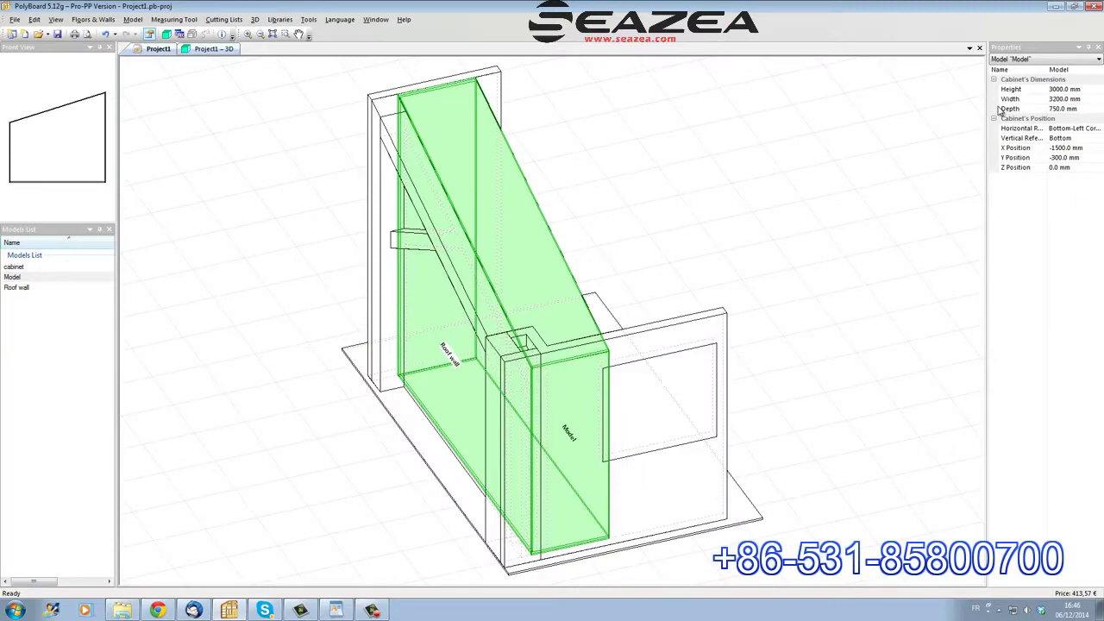
click(1096, 90)
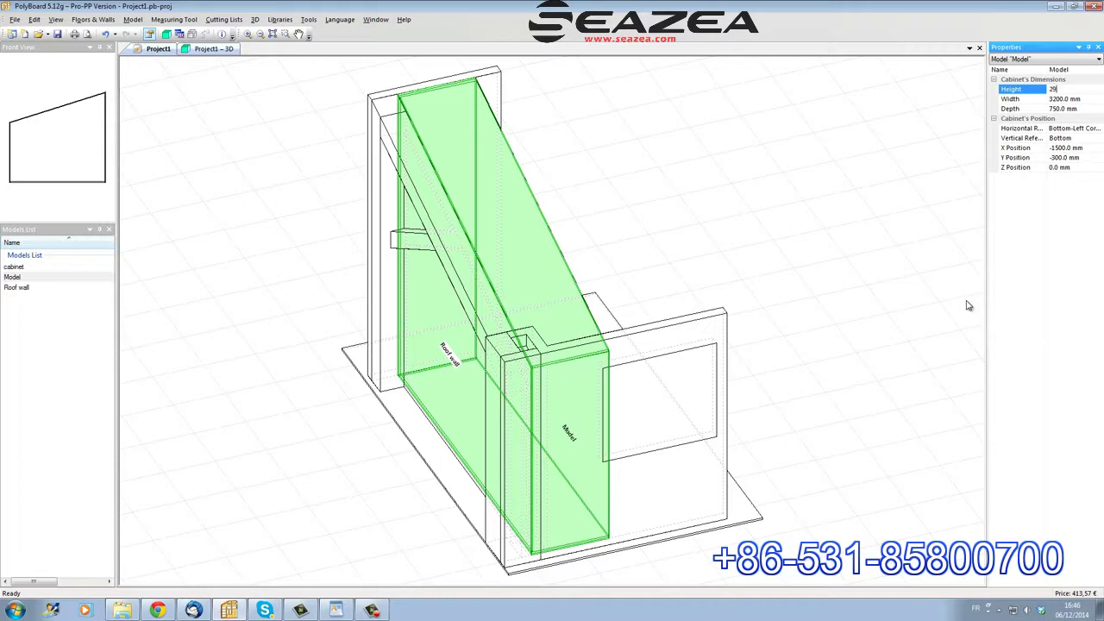
text(2950)
key(Return)
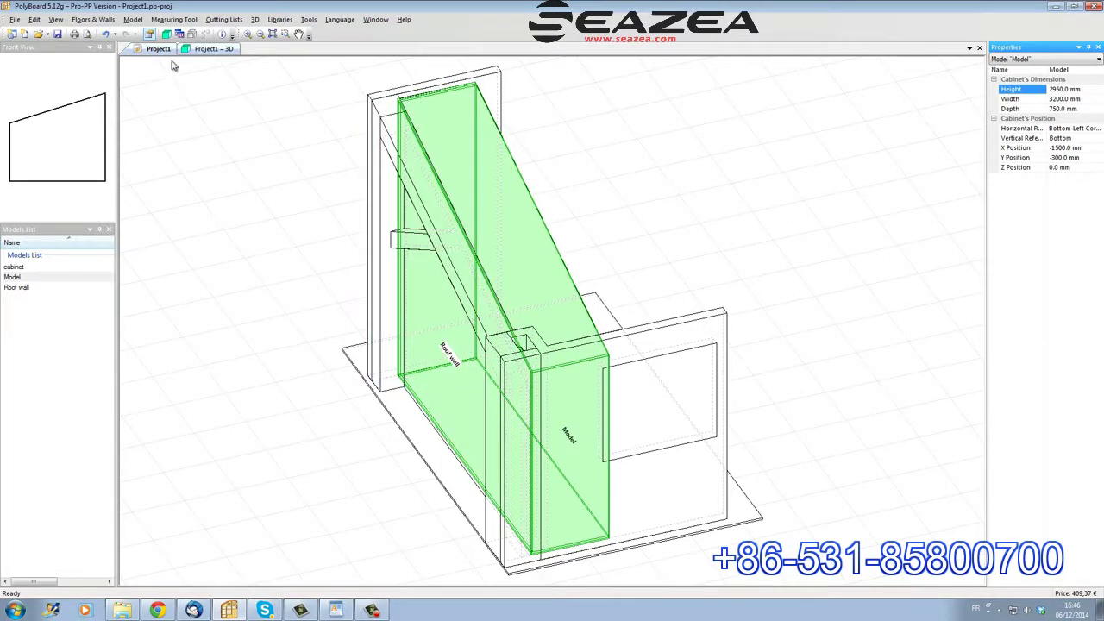
click(217, 50)
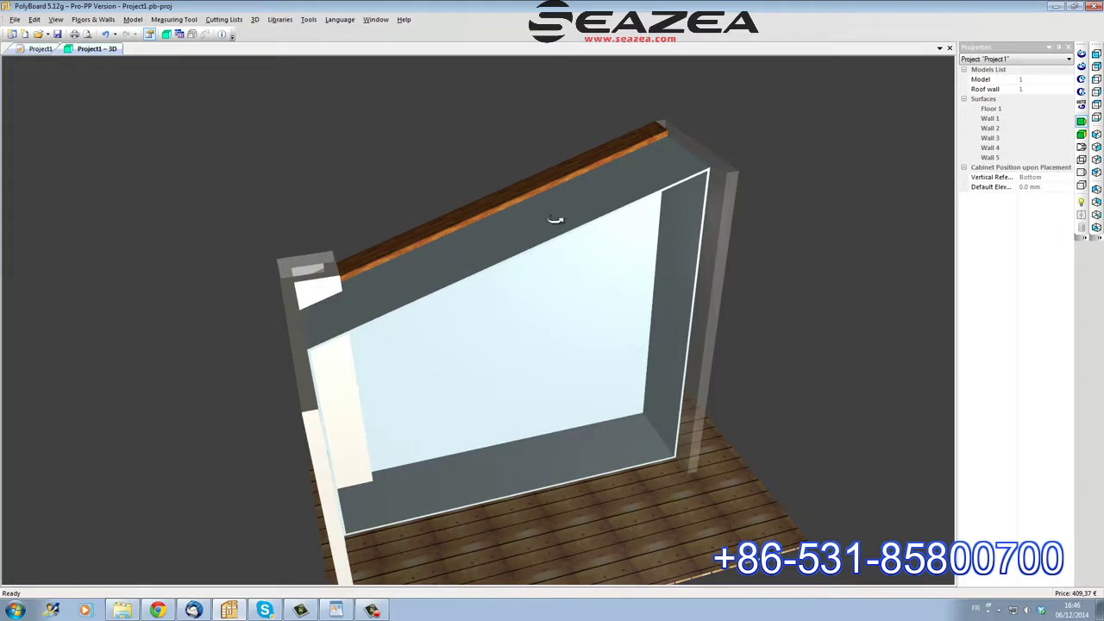
drag(528, 229, 469, 329)
drag(335, 276, 484, 318)
drag(334, 274, 298, 294)
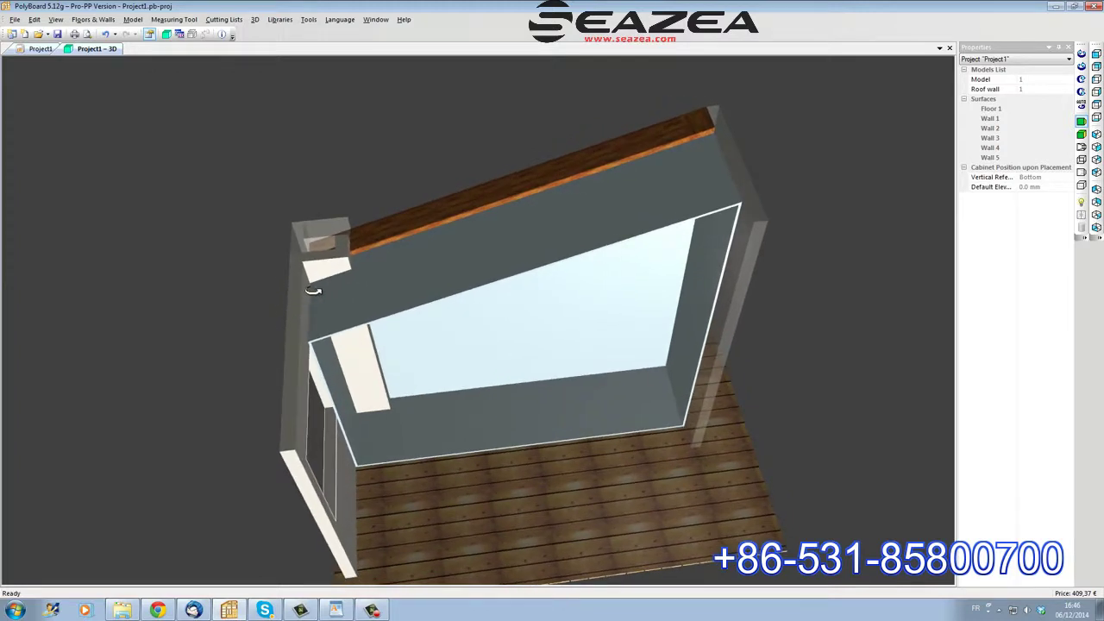
drag(345, 252, 366, 261)
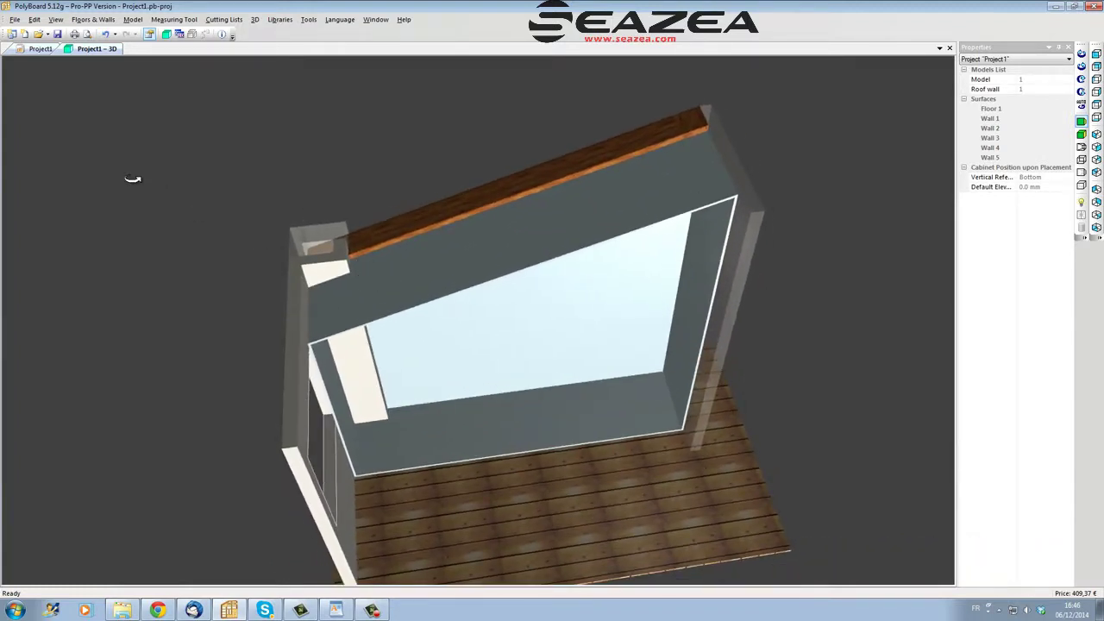
Change the project's view angle to the top view.
click(38, 50)
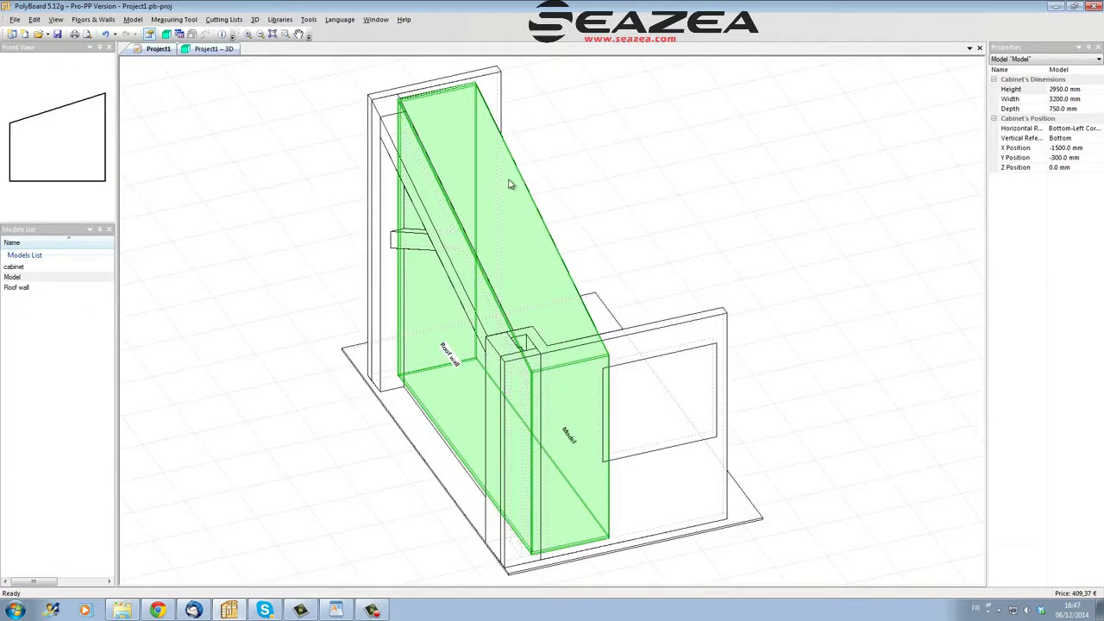
right_click(251, 141)
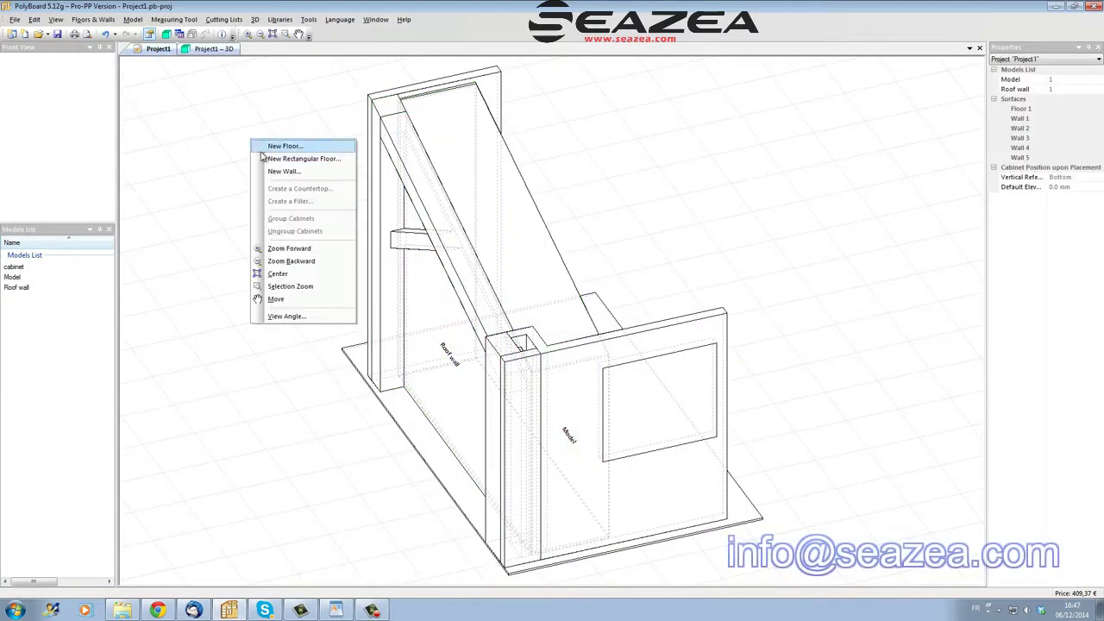
click(288, 316)
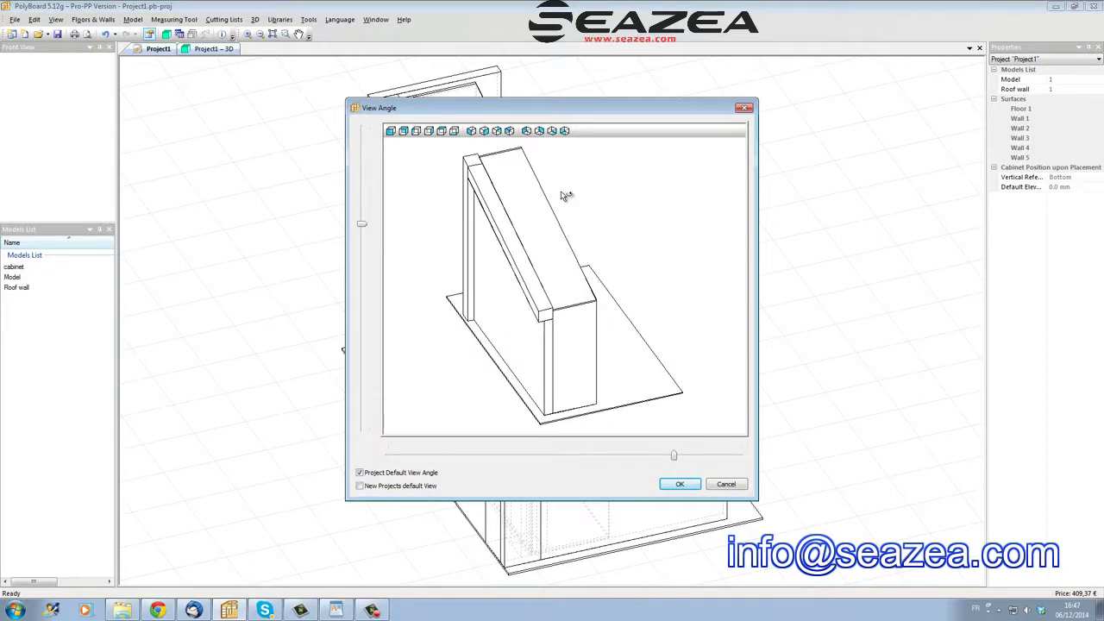
click(442, 130)
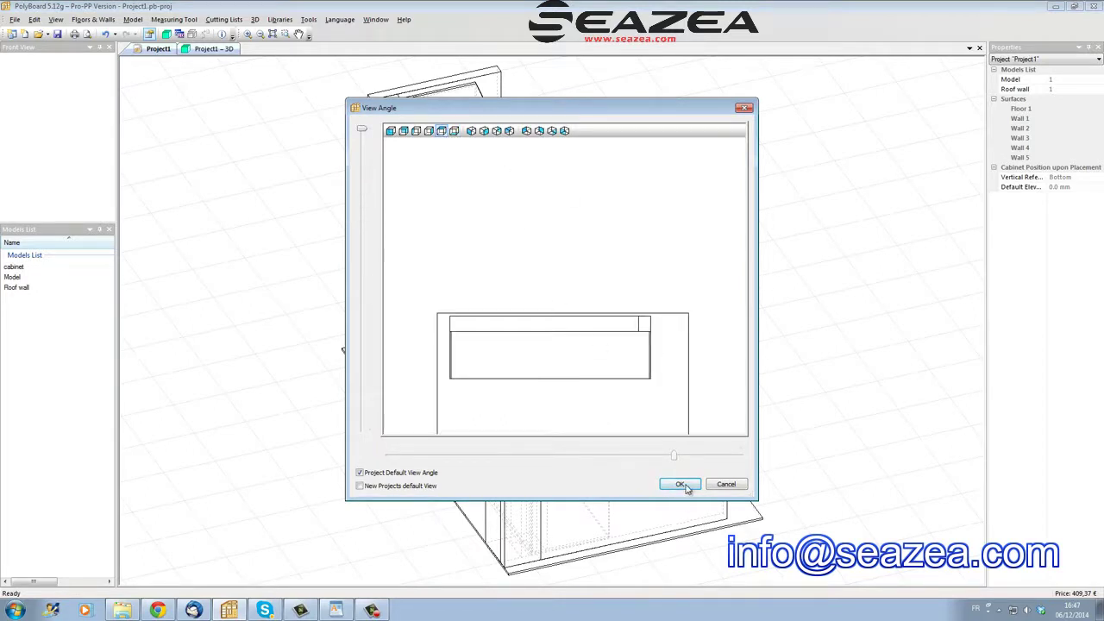
click(681, 485)
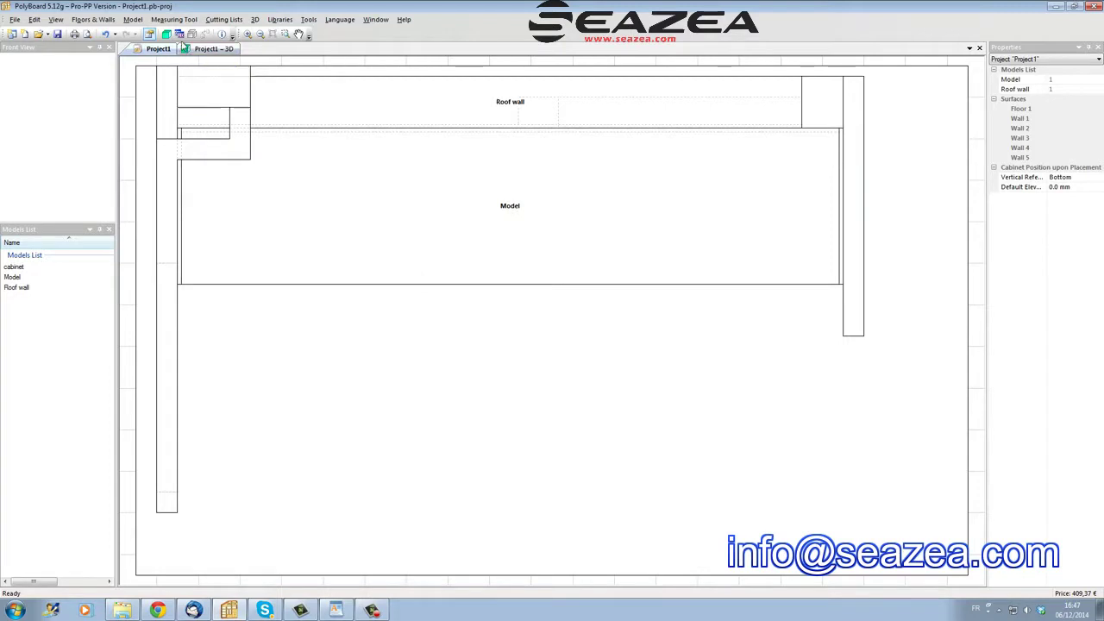
Measure how far the corner pillar extends along the model's width and how deep it cuts into the model's back.
click(175, 20)
click(189, 44)
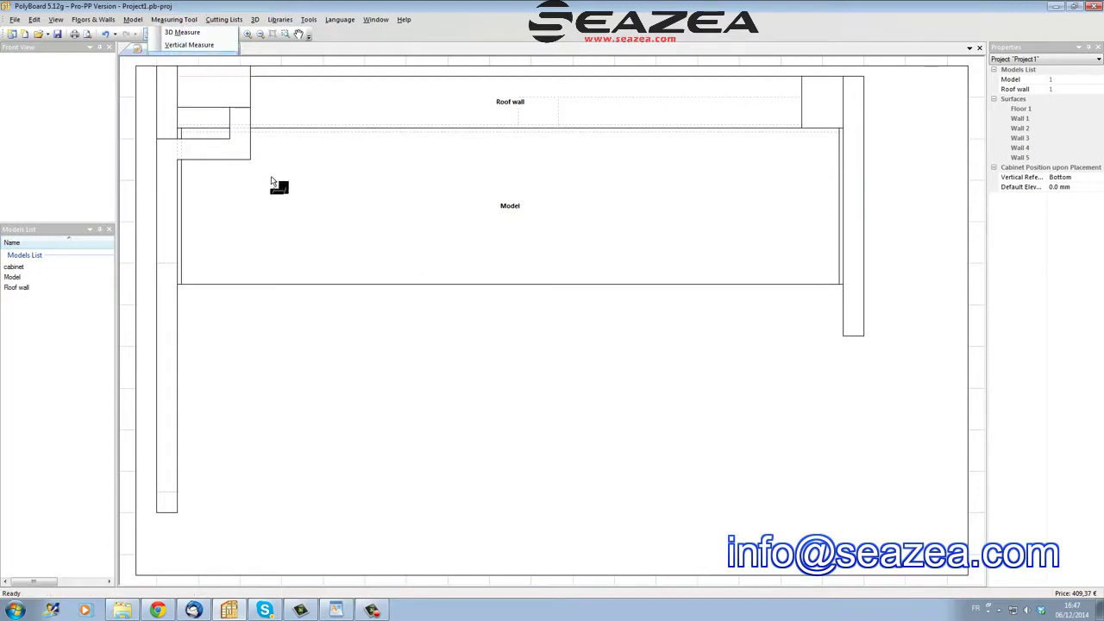
click(178, 179)
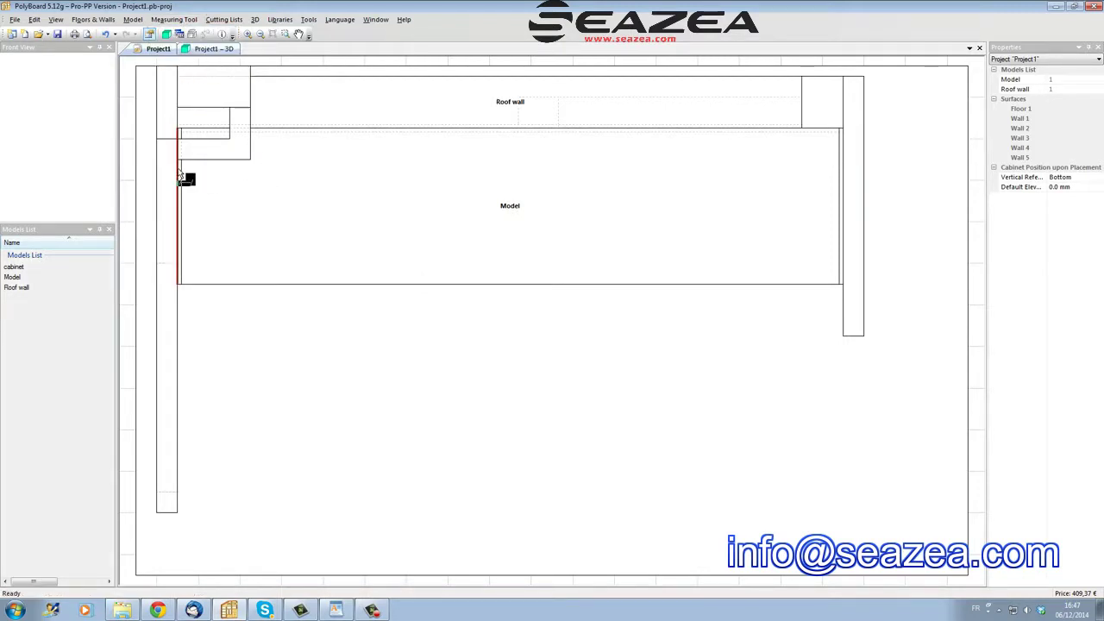
click(252, 155)
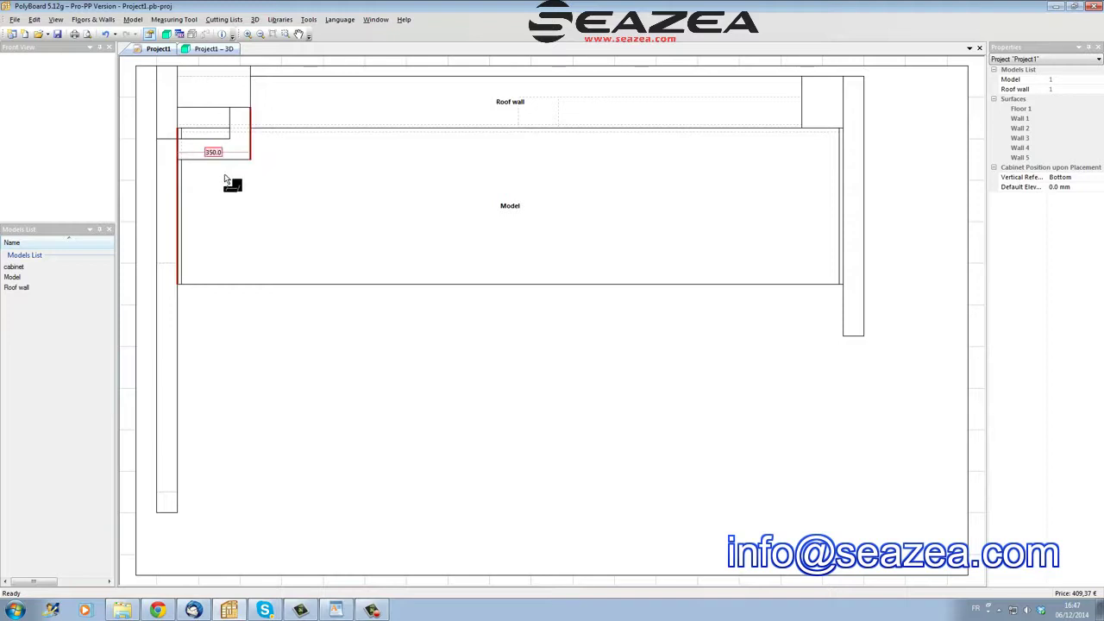
click(203, 155)
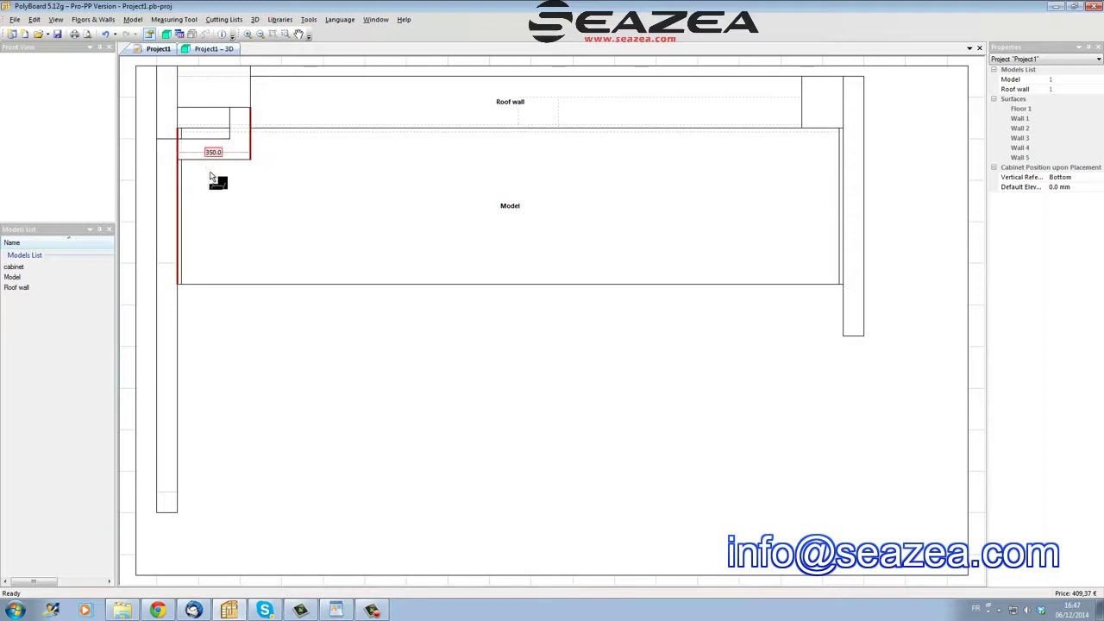
click(236, 133)
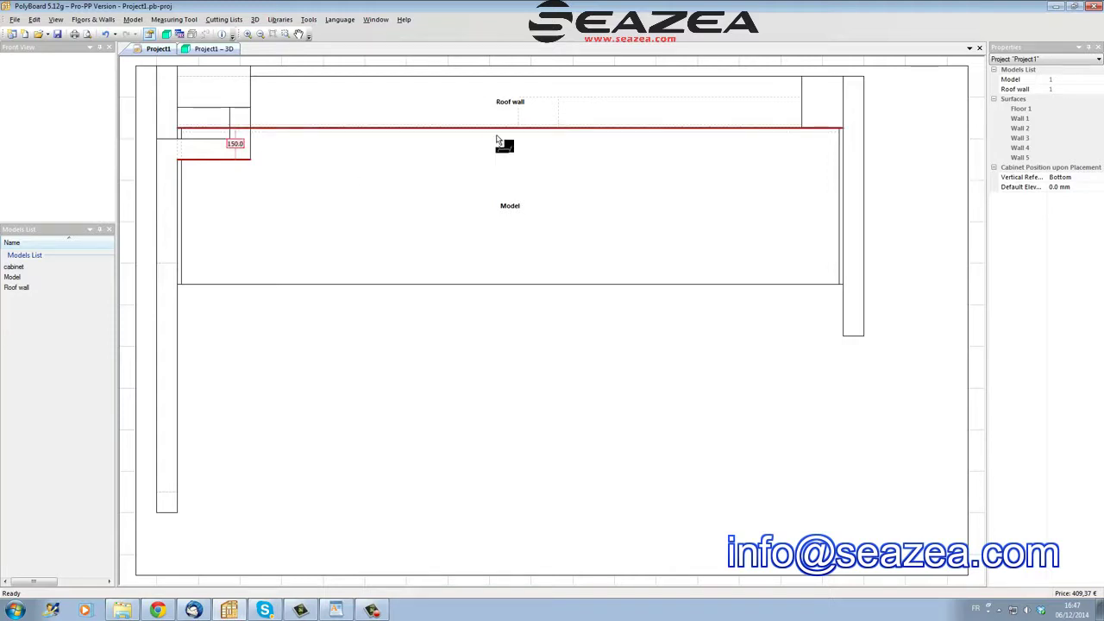
right_click(302, 200)
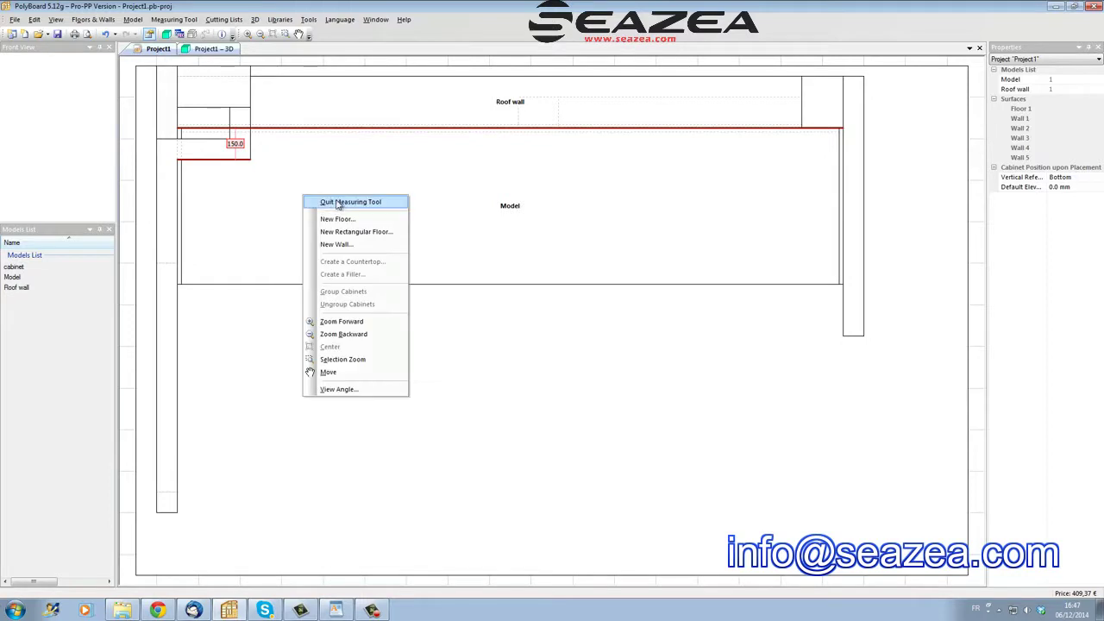
click(340, 207)
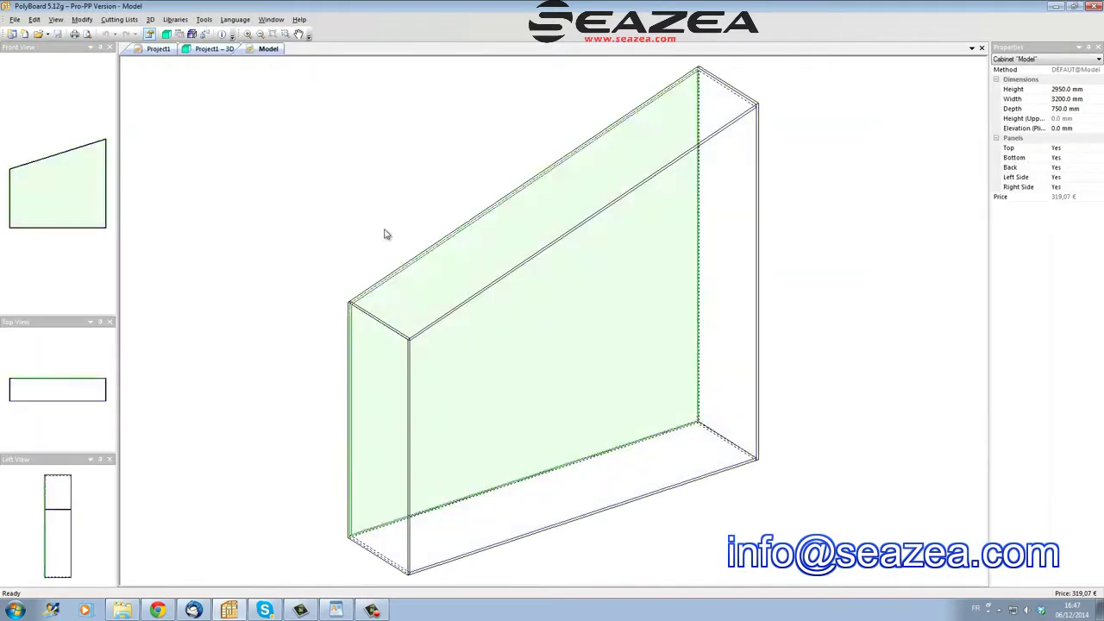
Open the cabinet model and start an unboxing with Left Side as main panel and Back as secondary panel.
click(82, 20)
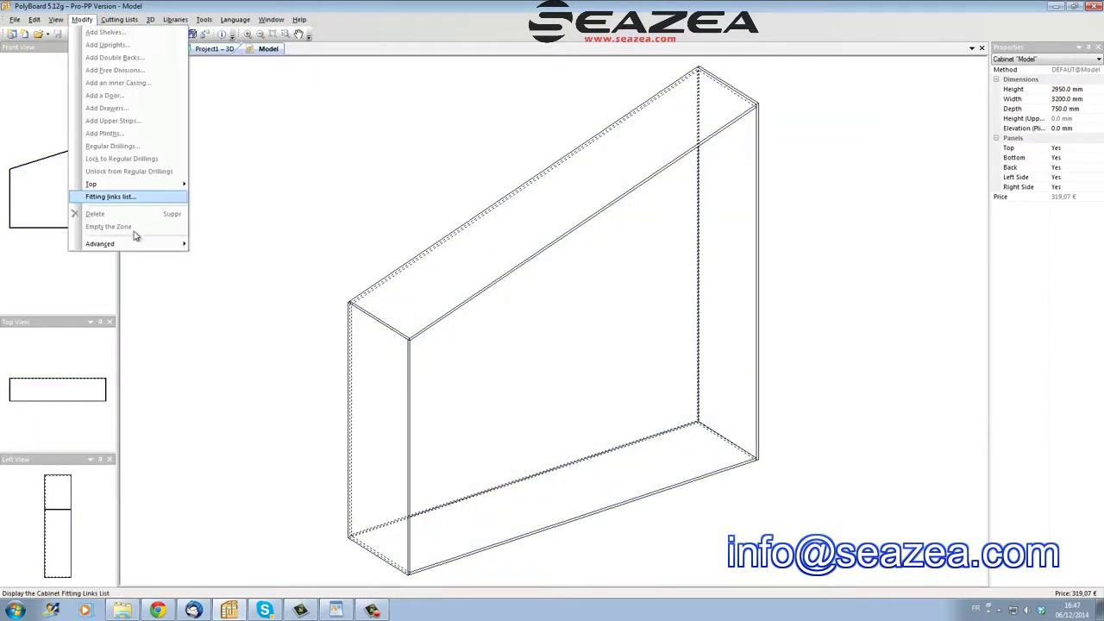
mouse_move(164, 244)
click(222, 245)
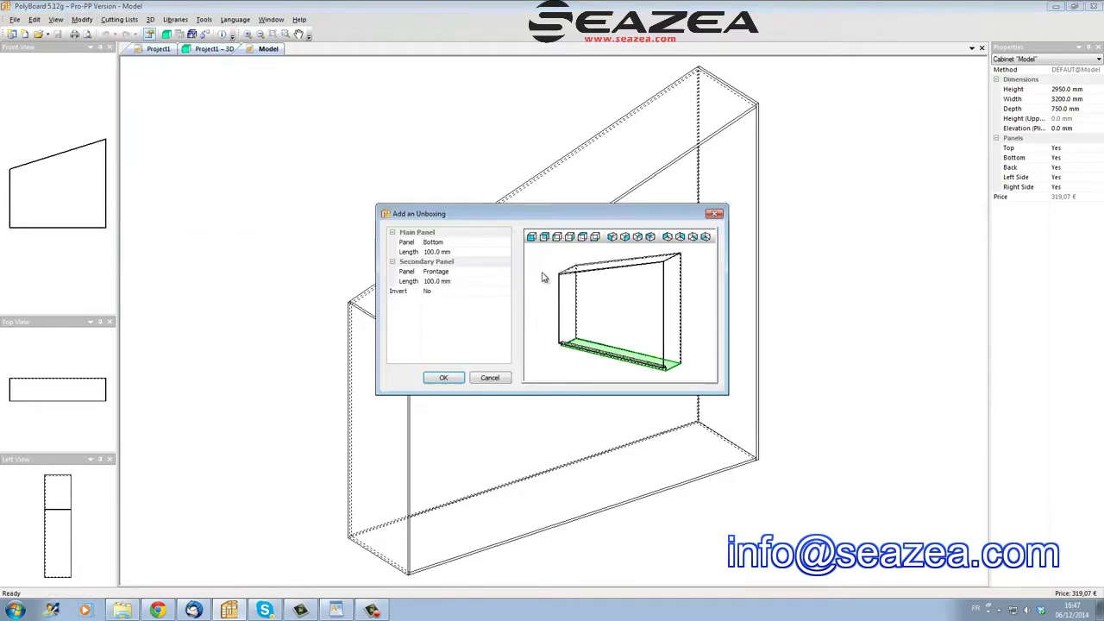
click(455, 245)
click(483, 267)
drag(583, 322, 662, 324)
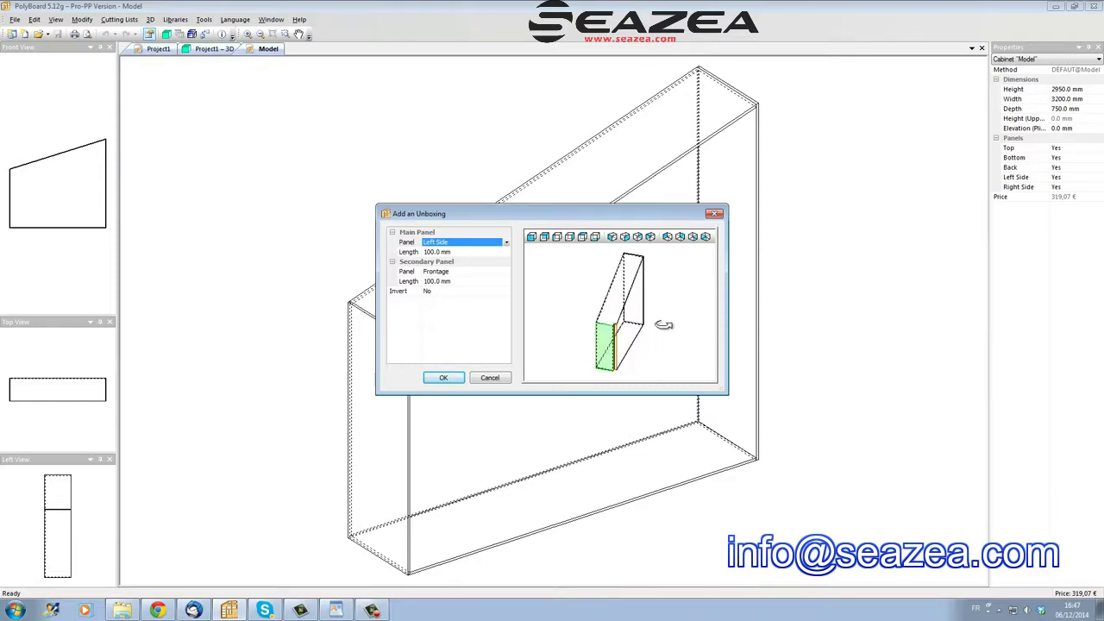
click(475, 272)
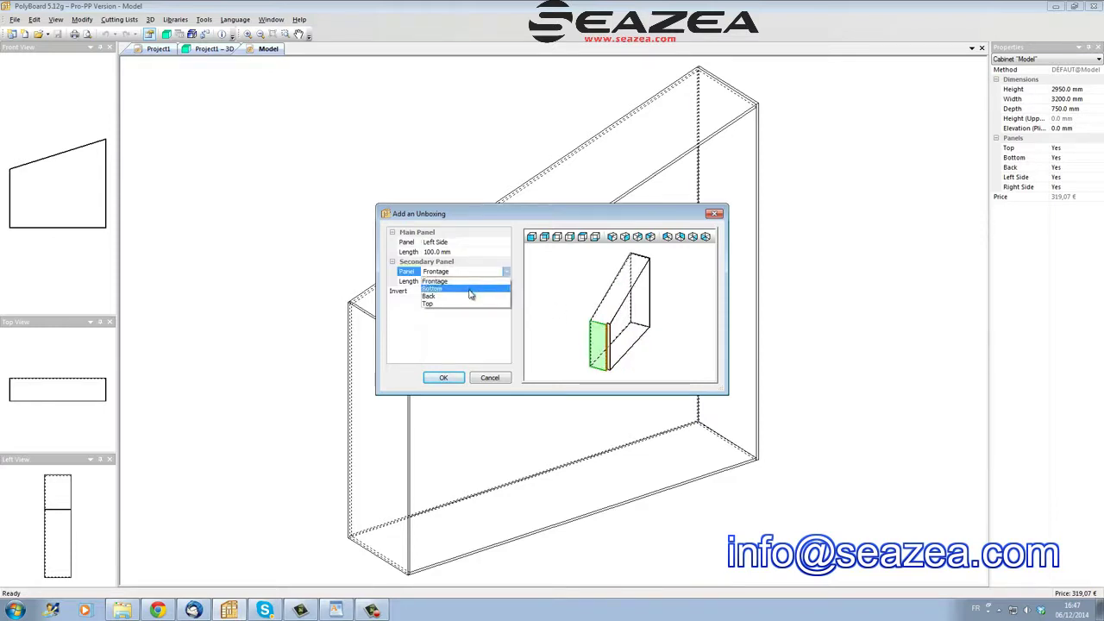
click(470, 297)
drag(646, 357, 619, 351)
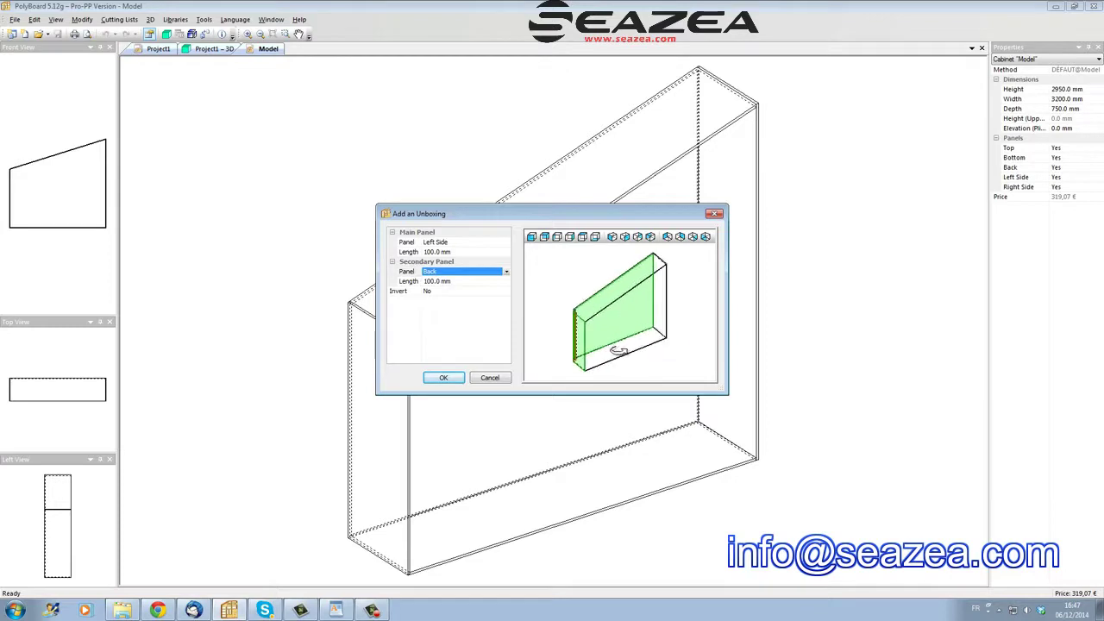
Set the unboxing's main panel length to 350 mm and secondary panel length to 150 mm, and apply it to the cabinet.
scroll(584, 334, up, 3)
scroll(584, 334, down, 3)
scroll(561, 324, up, 2)
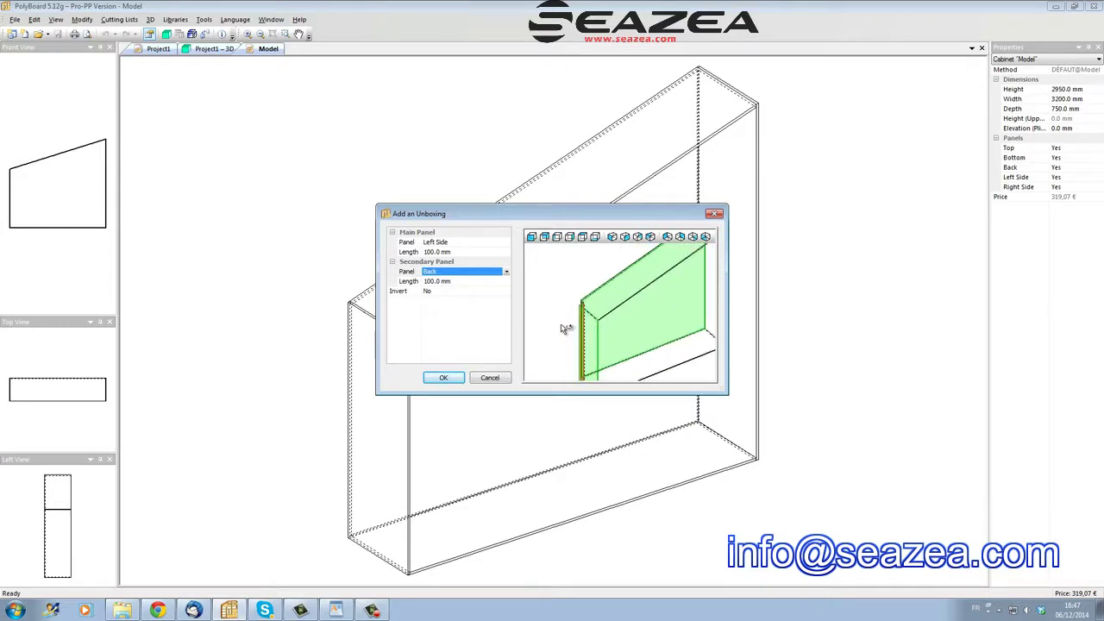
scroll(564, 328, up, 1)
scroll(600, 301, up, 3)
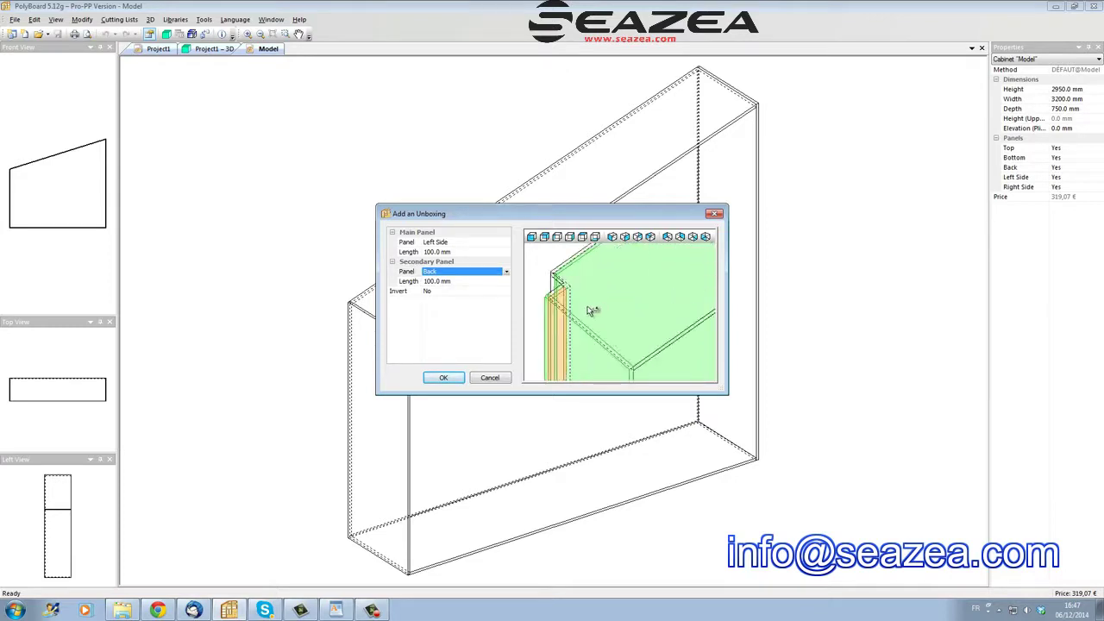
click(470, 252)
click(424, 251)
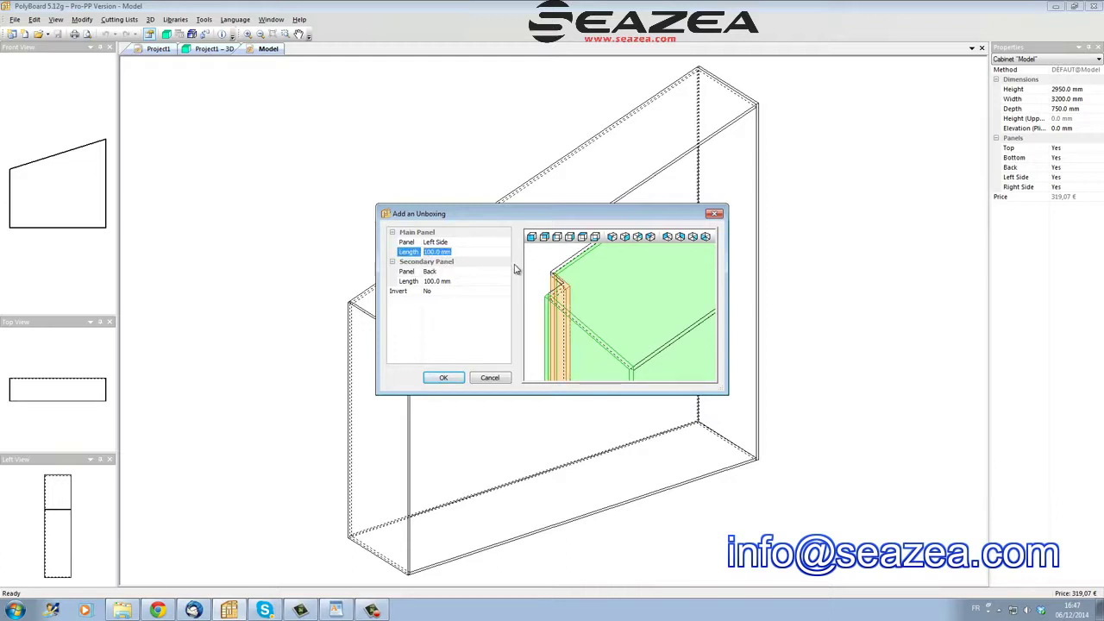
text(350)
key(Return)
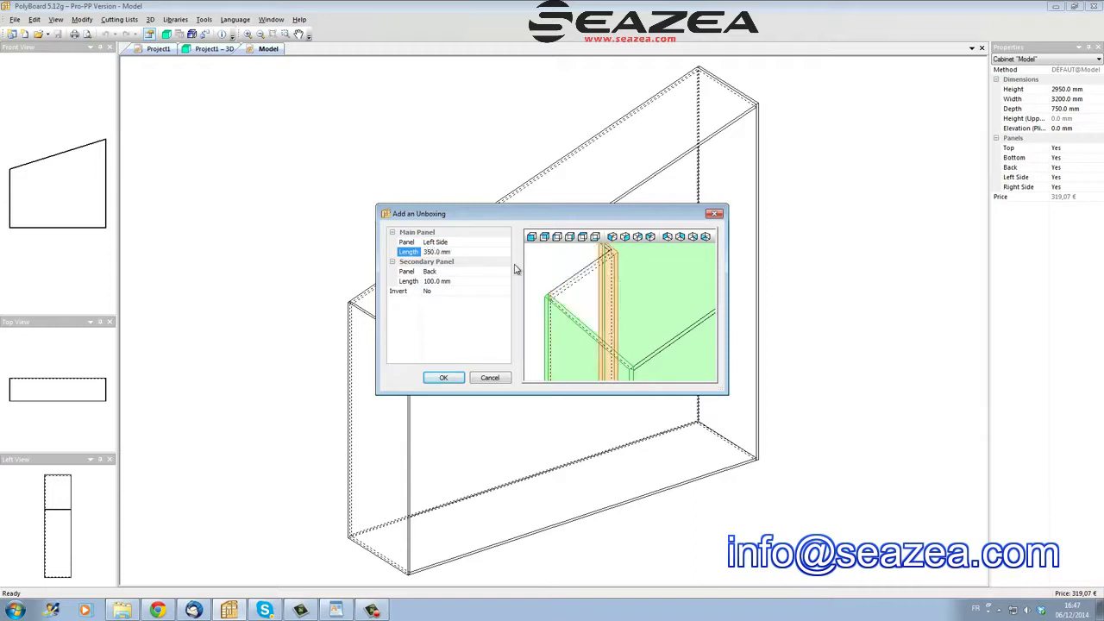
click(457, 282)
click(421, 282)
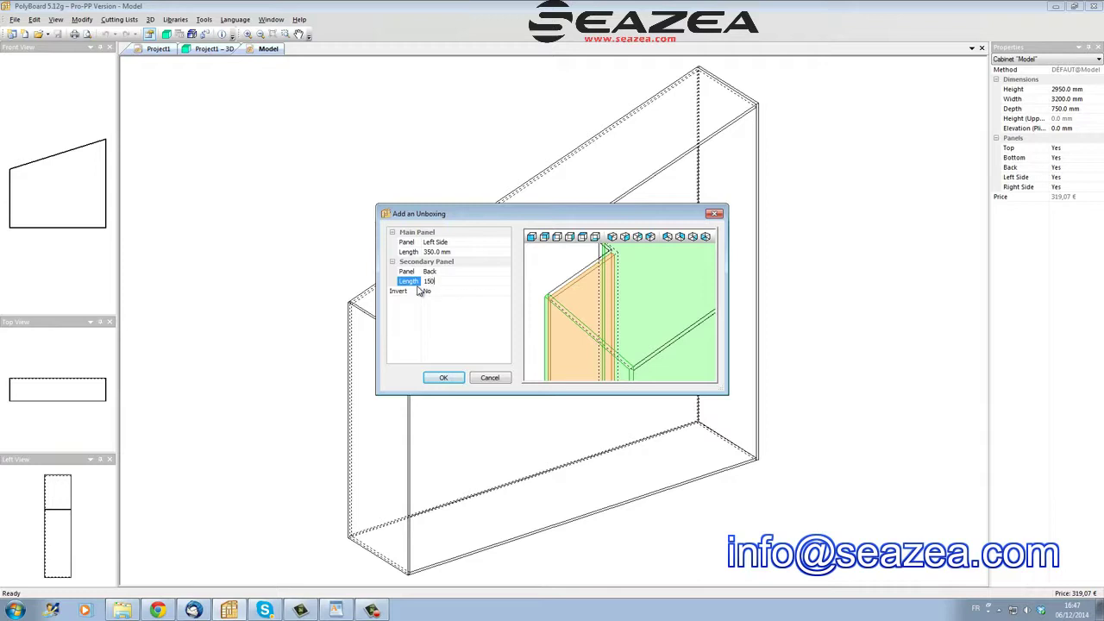
key(Return)
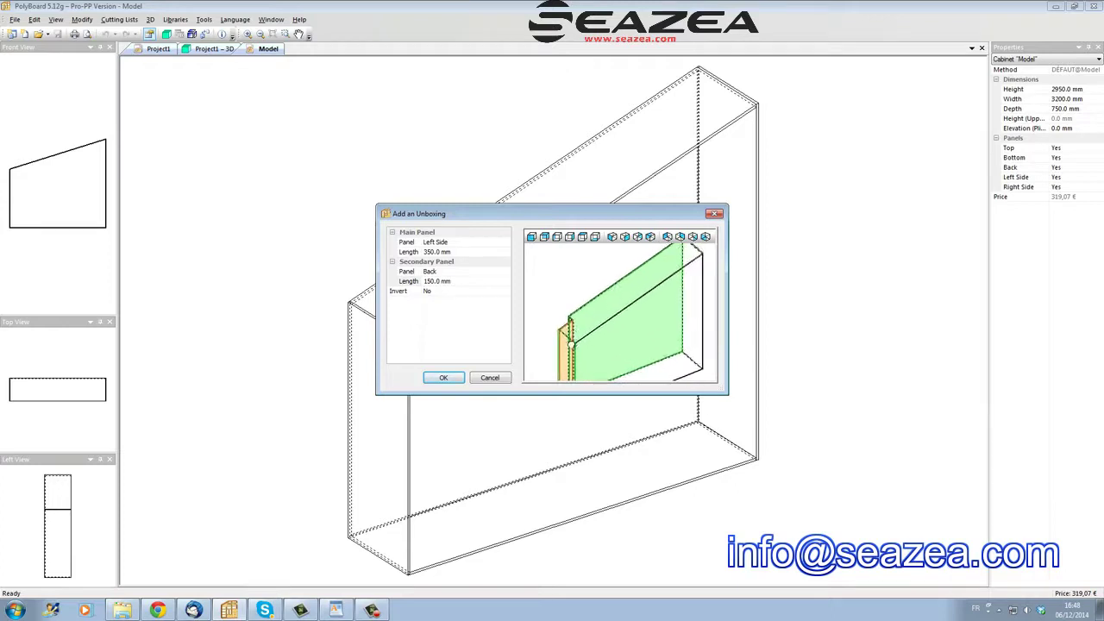
click(444, 378)
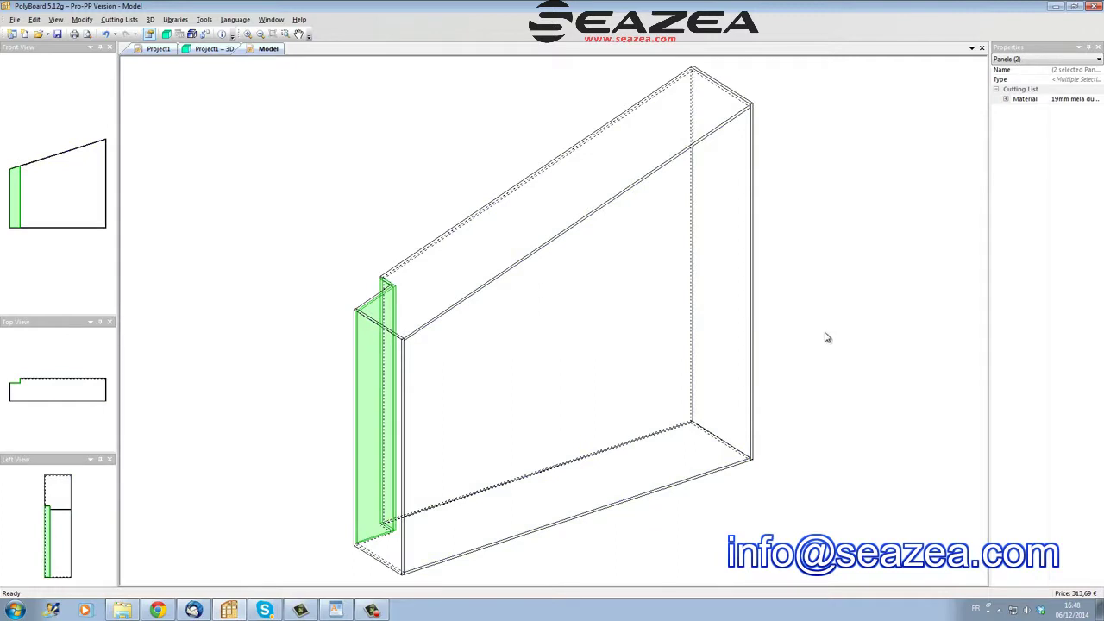
Set the cabinet's elevation to 100 mm.
click(826, 337)
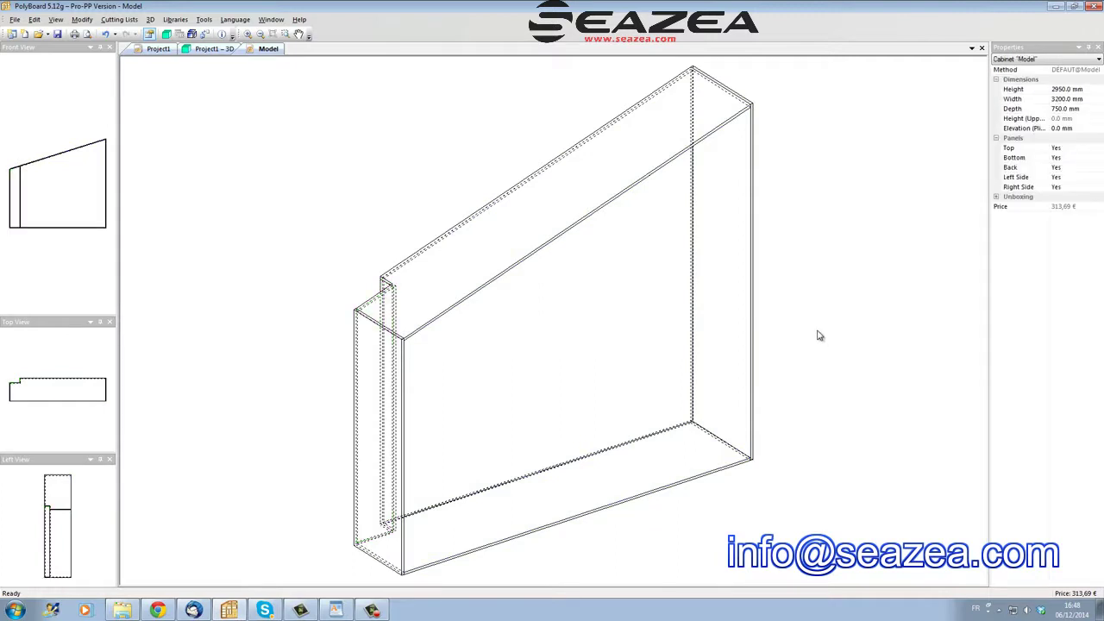
click(1059, 128)
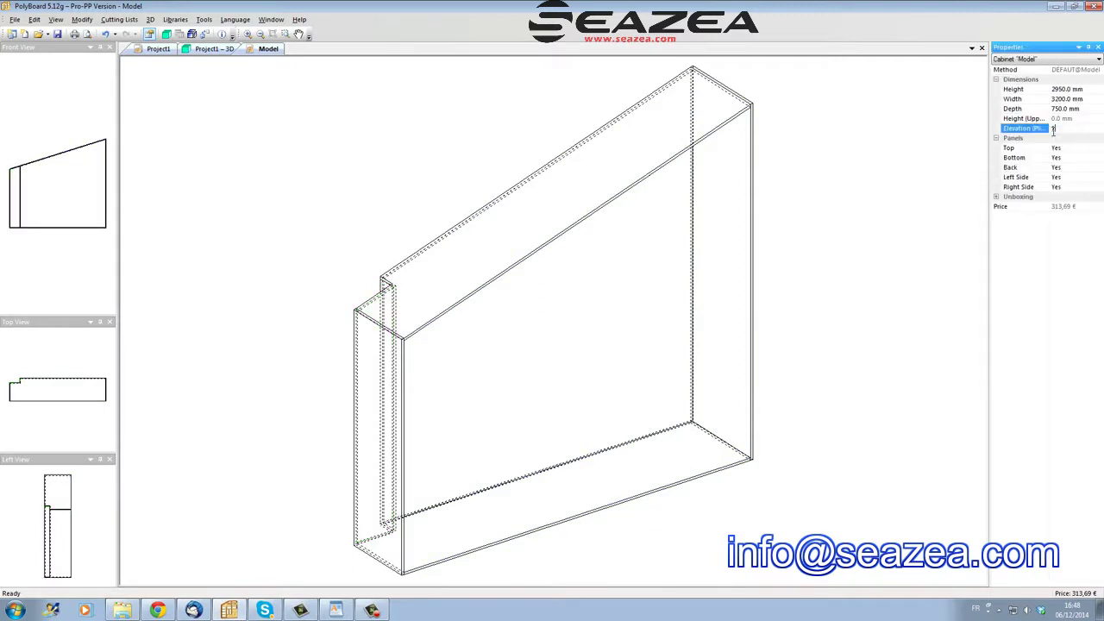
key(Return)
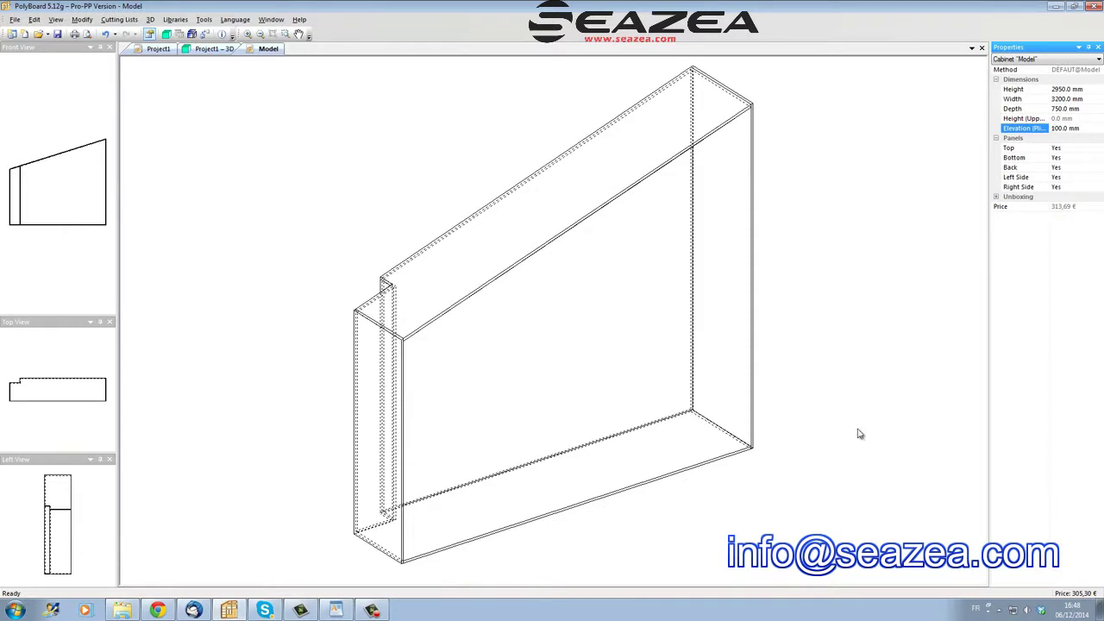
Add a frontage plinth with a 50 mm recess under the cabinet and save the modifications in the model.
click(726, 470)
right_click(726, 470)
click(748, 308)
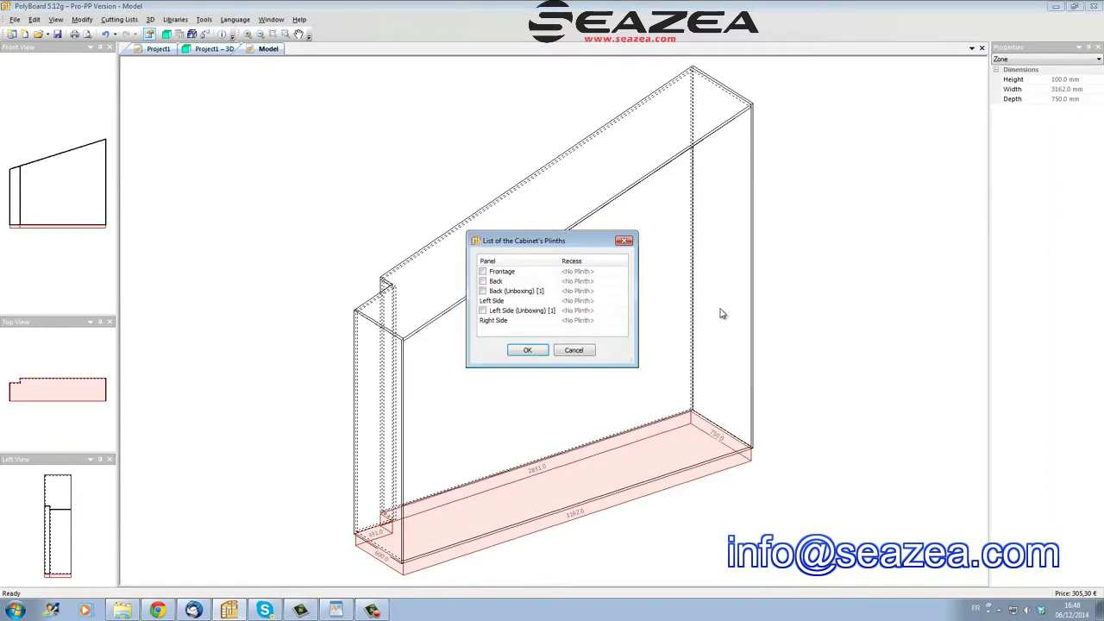
click(505, 272)
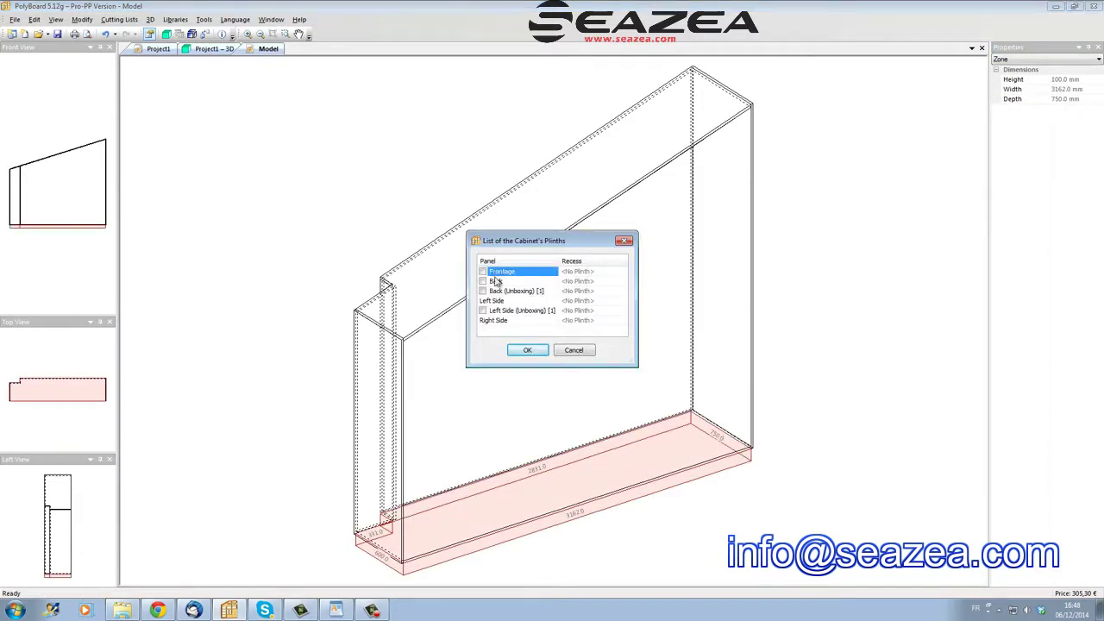
click(484, 271)
key(Return)
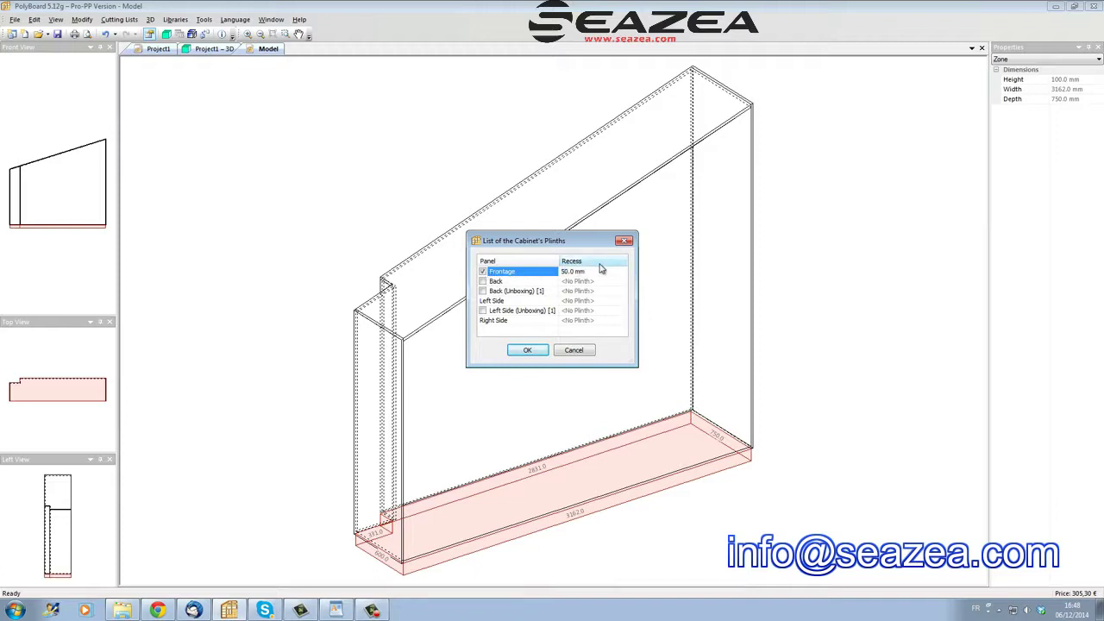
click(527, 349)
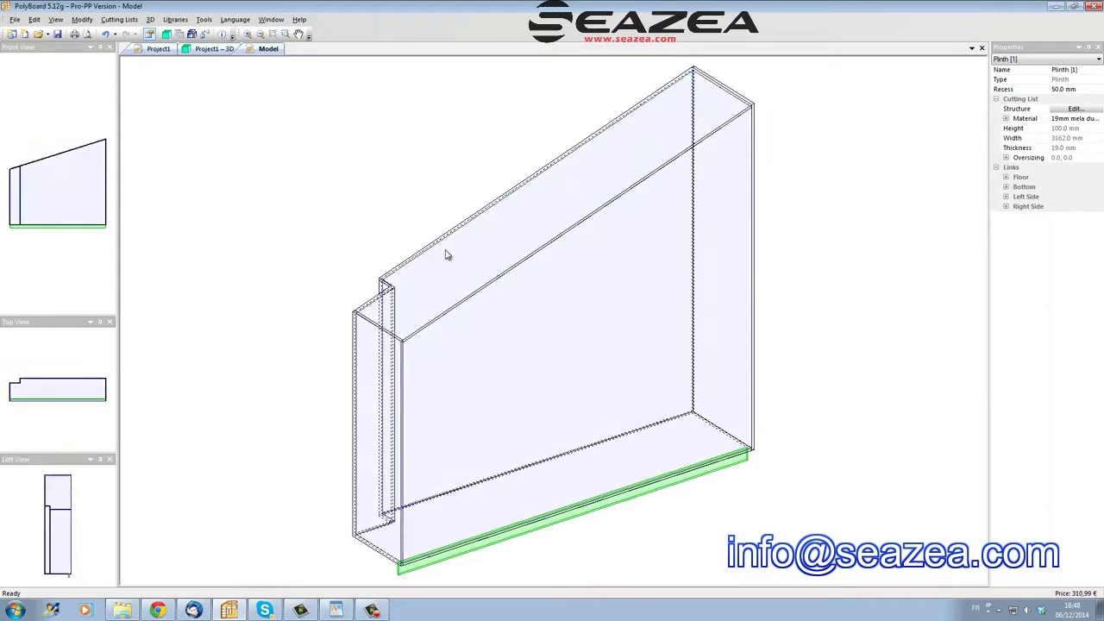
click(981, 48)
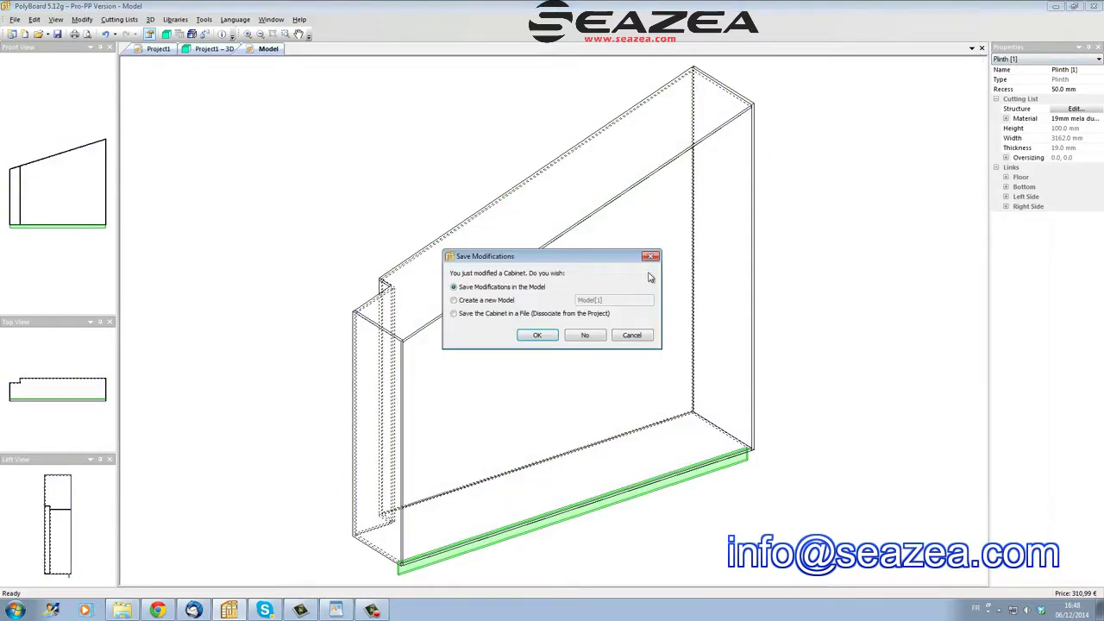
click(538, 336)
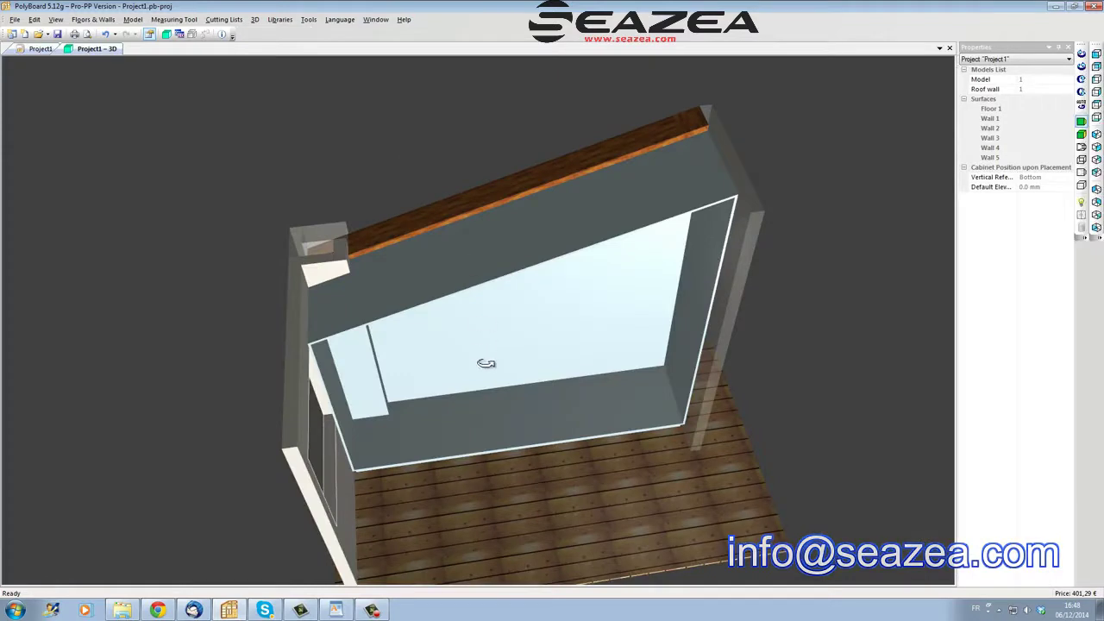
Examine in the project's 3D view how the cabinet fits under the sloped beam, around the corner pillar and on its plinth.
drag(483, 363, 609, 257)
drag(579, 486, 561, 468)
drag(423, 271, 234, 316)
drag(333, 220, 363, 308)
drag(341, 205, 455, 222)
middle_drag(441, 401, 430, 518)
drag(429, 404, 455, 330)
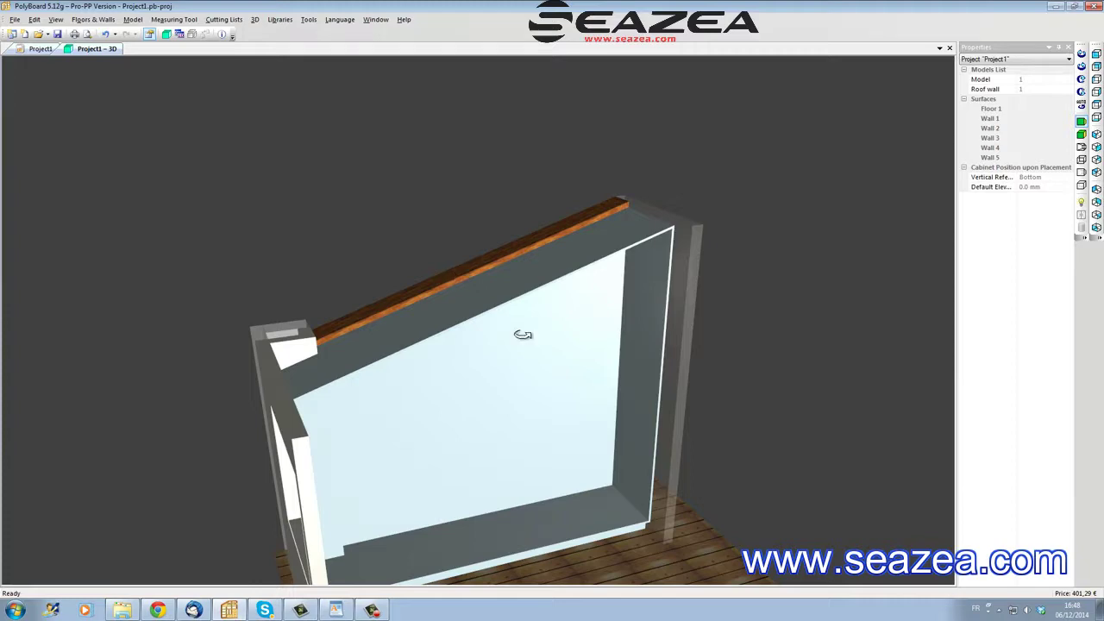
drag(523, 333, 432, 313)
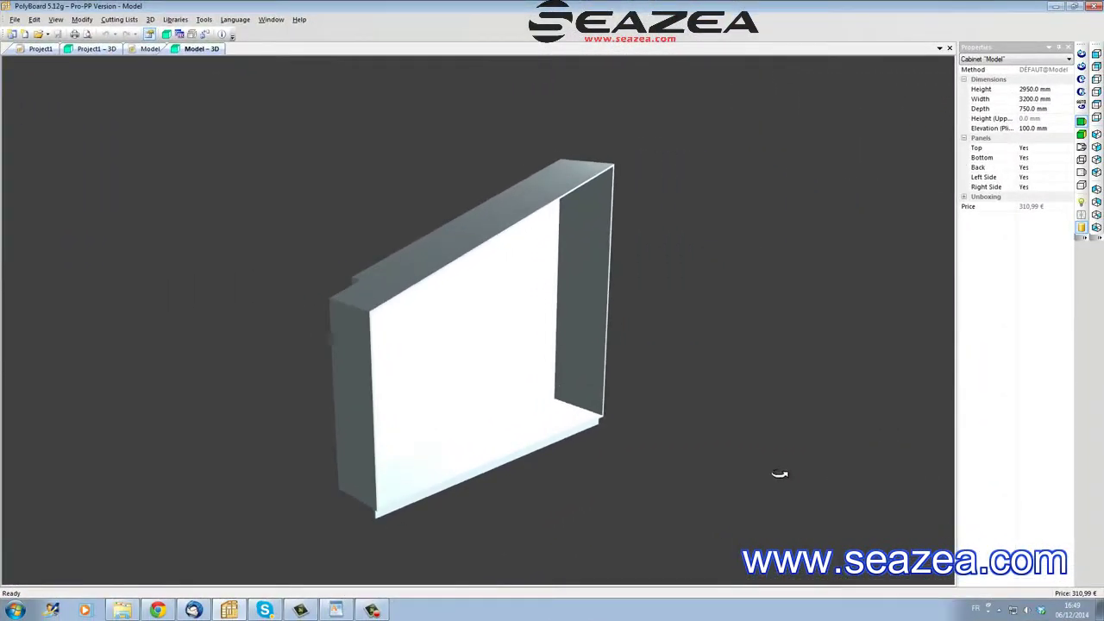
Examine the cabinet model's corner notch, sloped top and plinth in wireframe perspective, and return to shaded rendering.
mouse_move(780, 474)
mouse_down()
mouse_move(709, 474)
mouse_move(569, 394)
mouse_move(579, 423)
mouse_move(711, 471)
mouse_move(771, 476)
mouse_up()
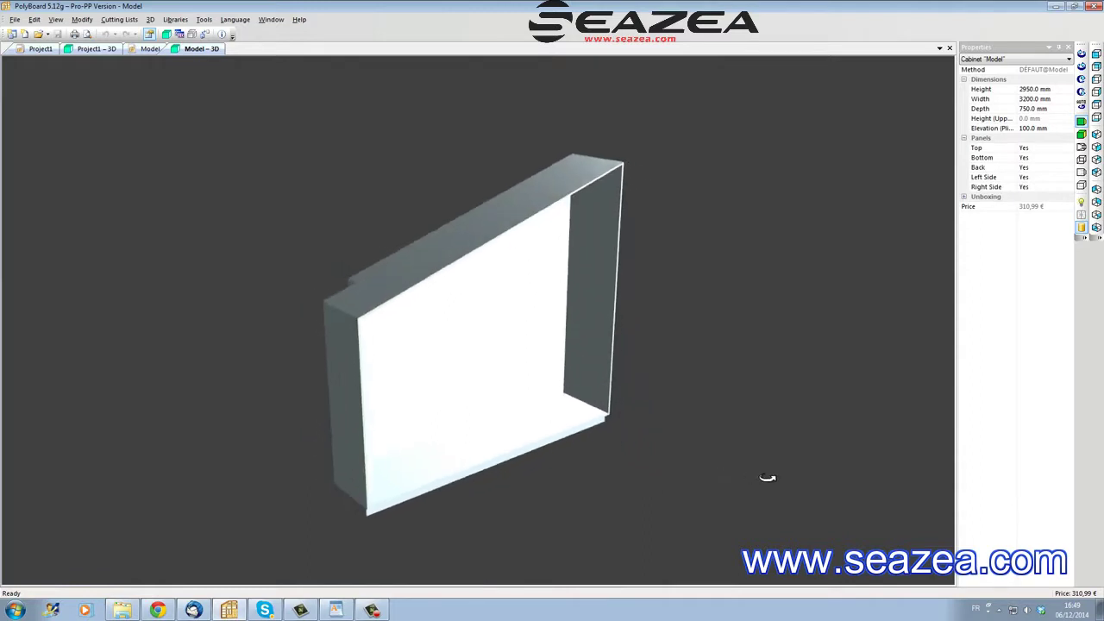
mouse_move(589, 445)
mouse_down()
mouse_move(695, 436)
mouse_move(641, 468)
mouse_move(578, 464)
mouse_up()
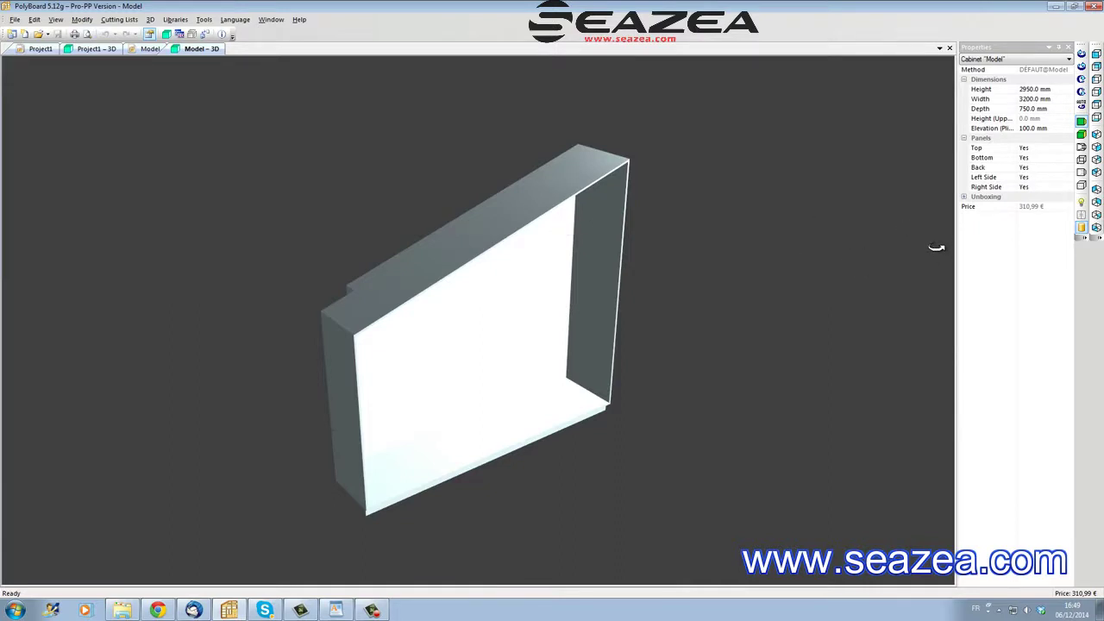
click(1081, 173)
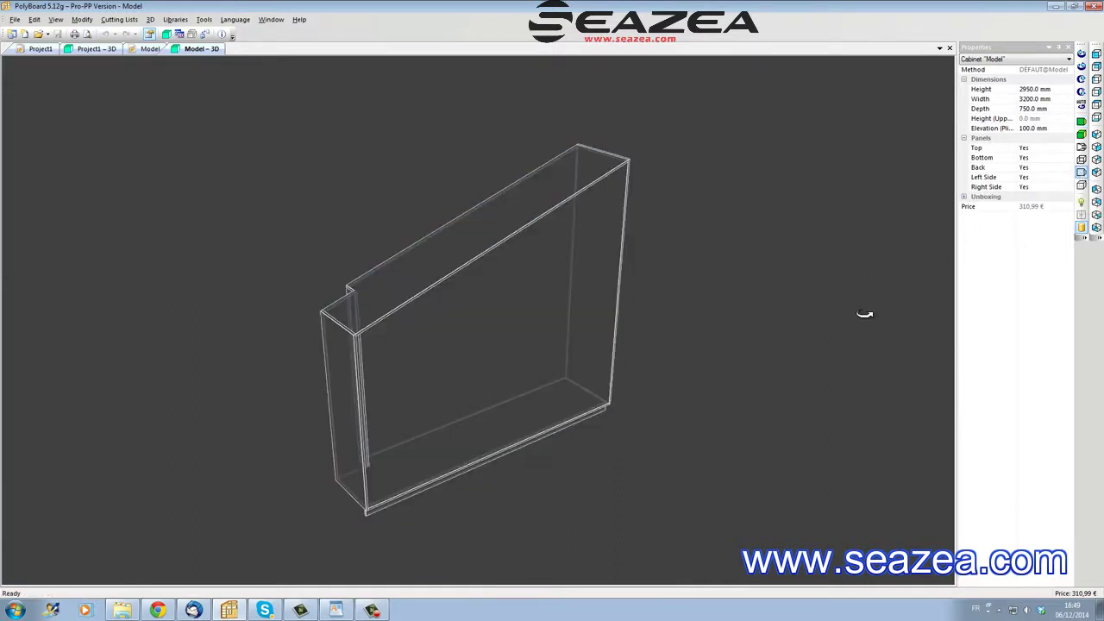
drag(458, 302, 483, 329)
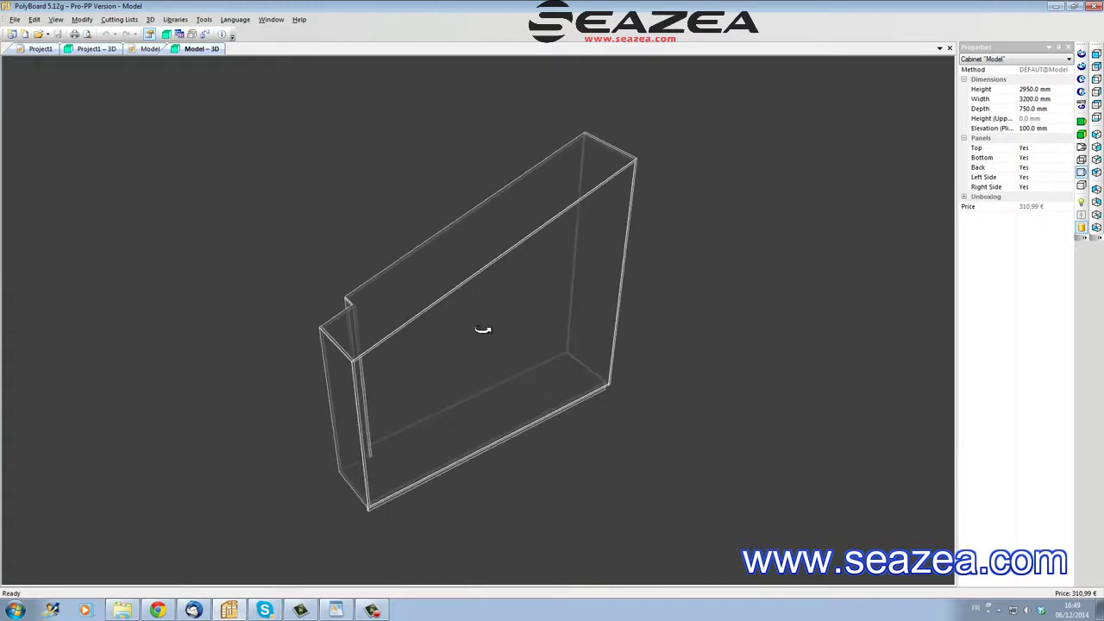
scroll(407, 319, up, 3)
drag(486, 371, 409, 282)
scroll(408, 283, up, 3)
mouse_move(339, 193)
mouse_down()
mouse_move(328, 185)
mouse_move(349, 201)
mouse_up()
scroll(349, 201, down, 1)
scroll(349, 201, down, 3)
scroll(613, 260, down, 1)
middle_drag(606, 277, 545, 345)
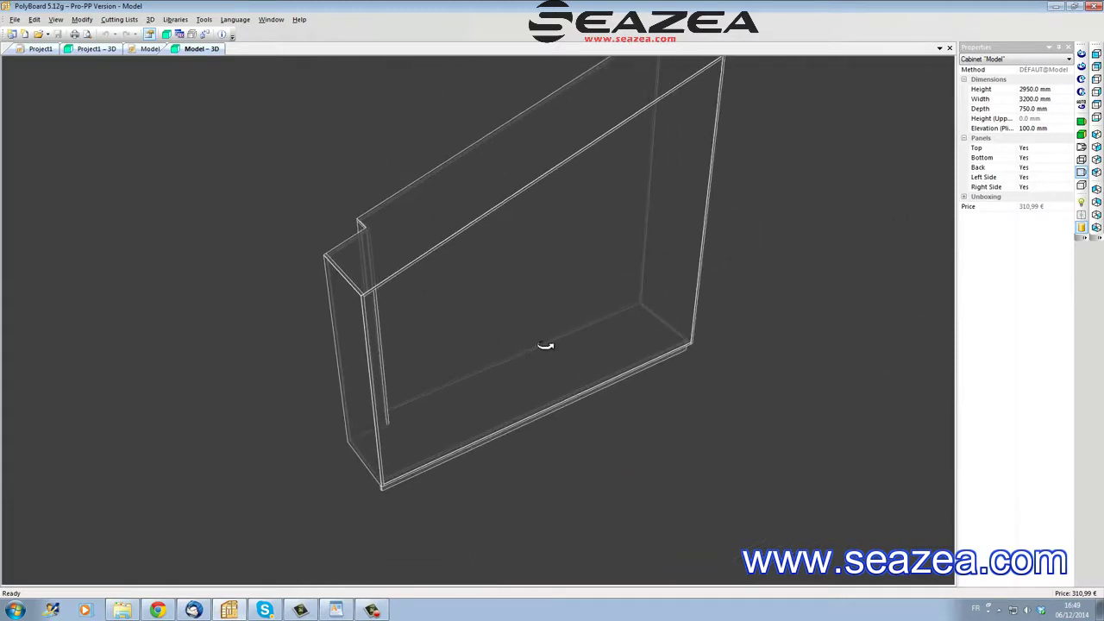
scroll(547, 340, down, 1)
drag(465, 295, 428, 278)
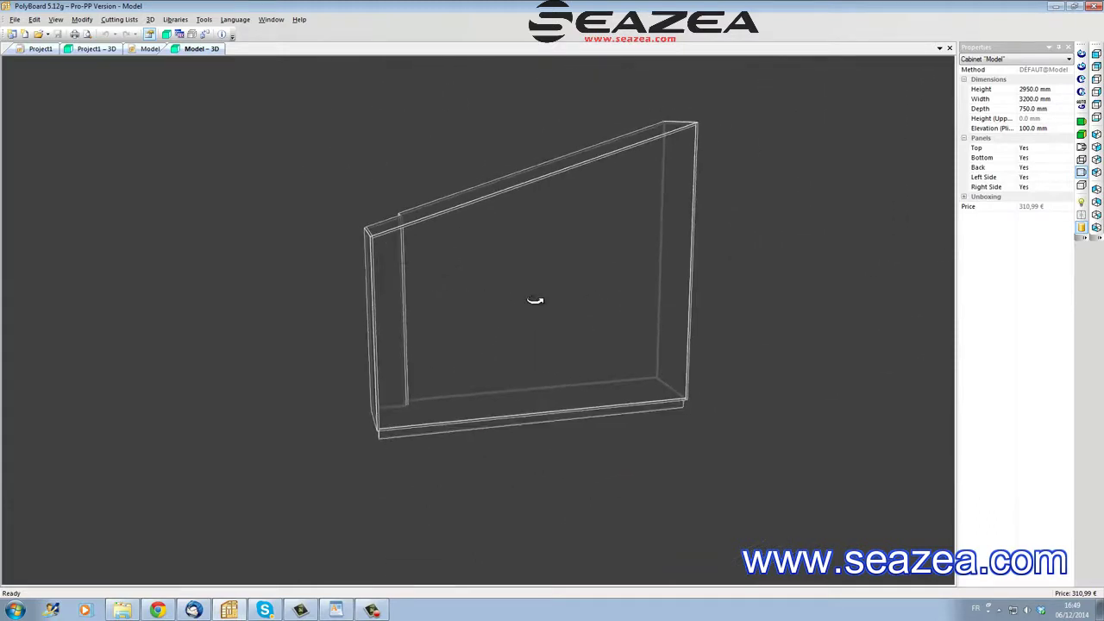
scroll(535, 300, up, 2)
drag(469, 317, 488, 372)
scroll(488, 362, down, 2)
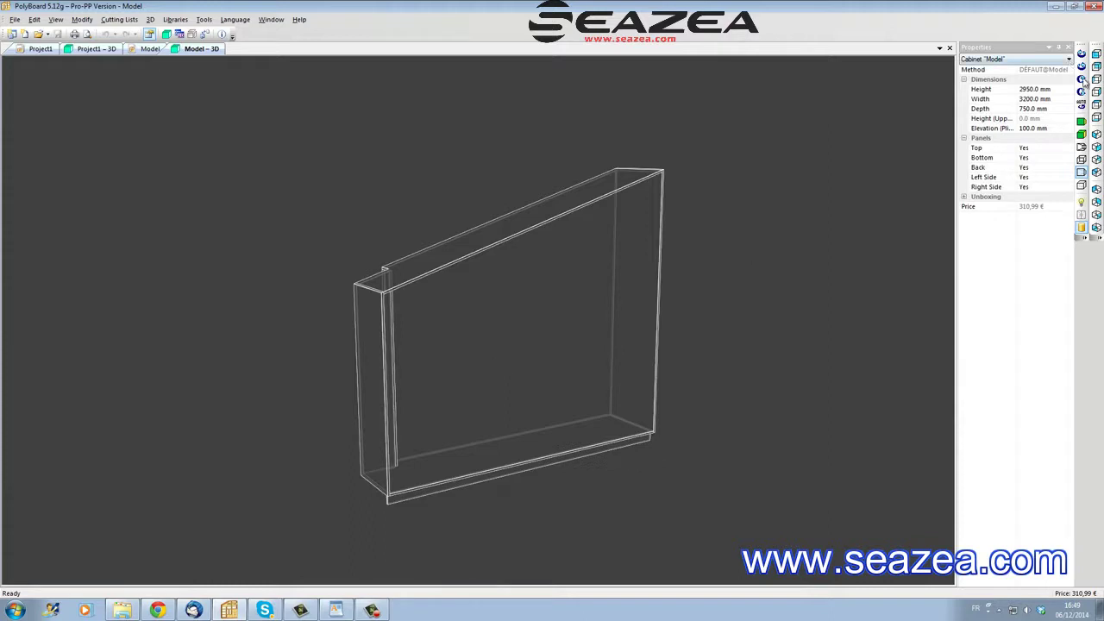
click(1081, 122)
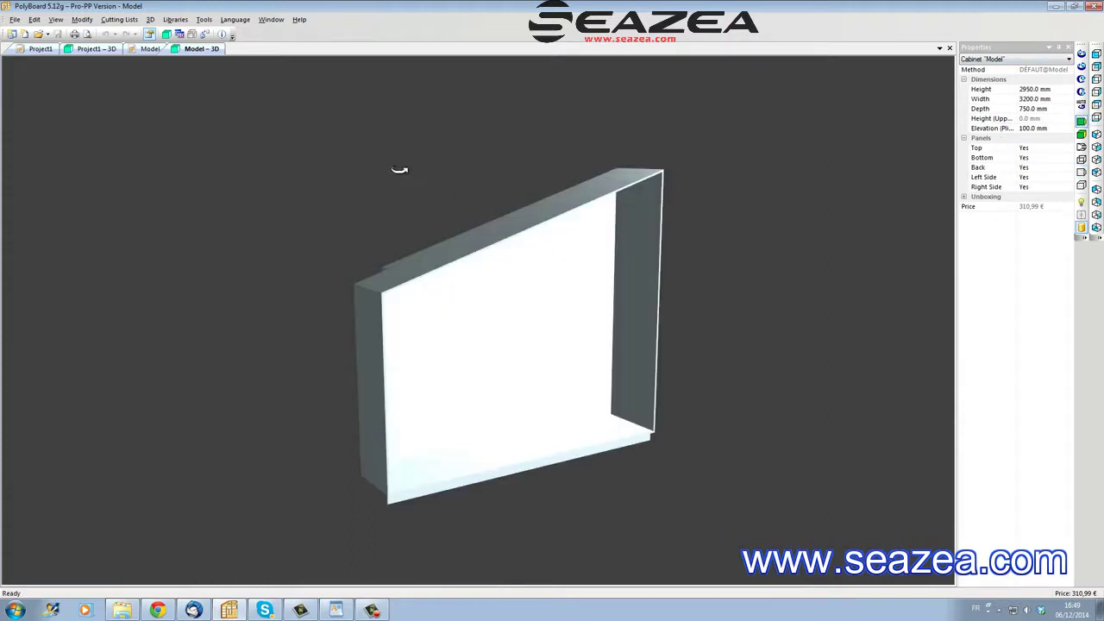
Apply the manufacturing method "quick start 02" to the whole cabinet.
click(176, 18)
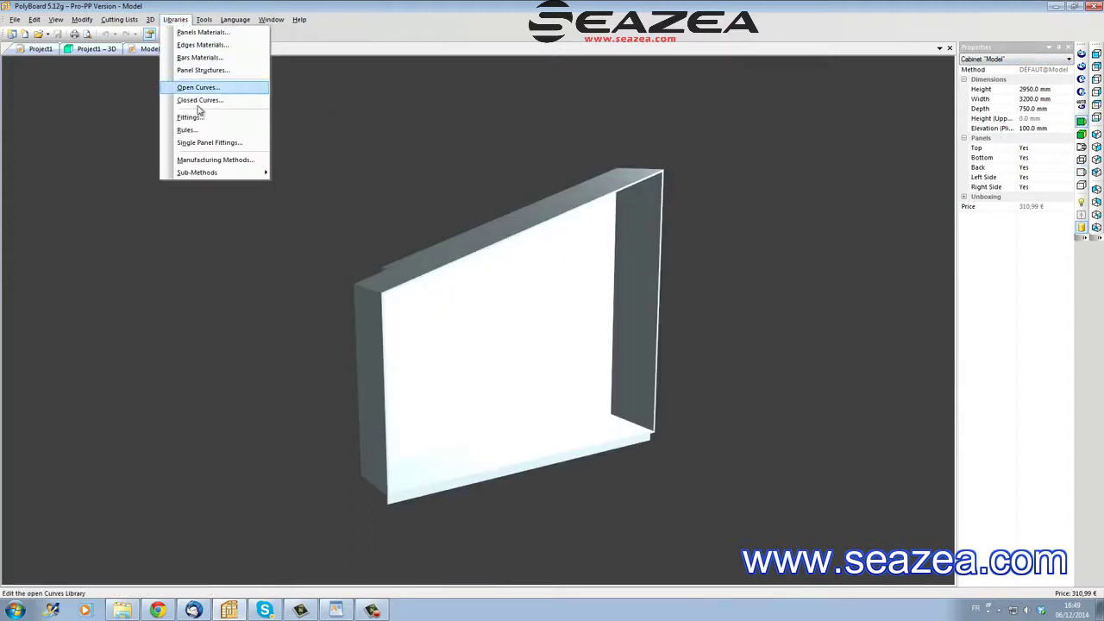
click(207, 161)
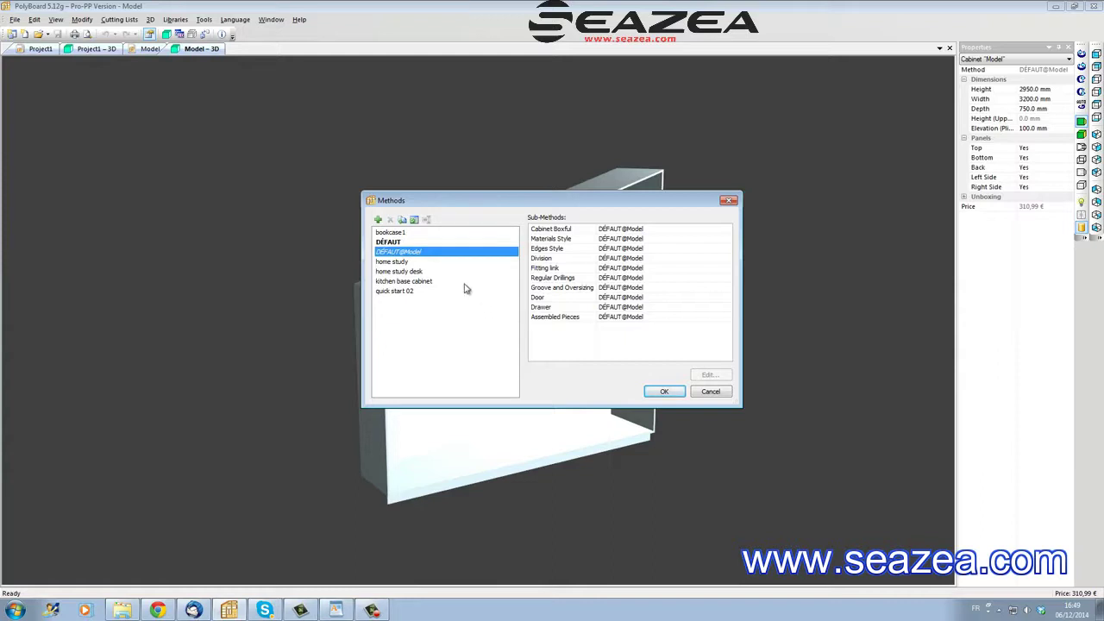
click(400, 292)
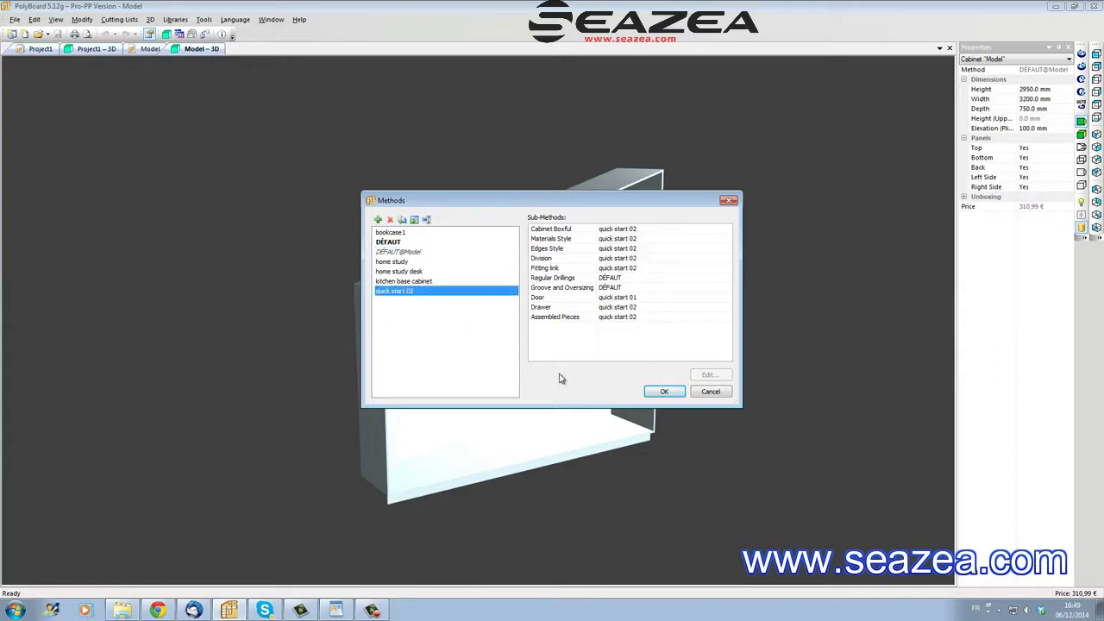
click(663, 393)
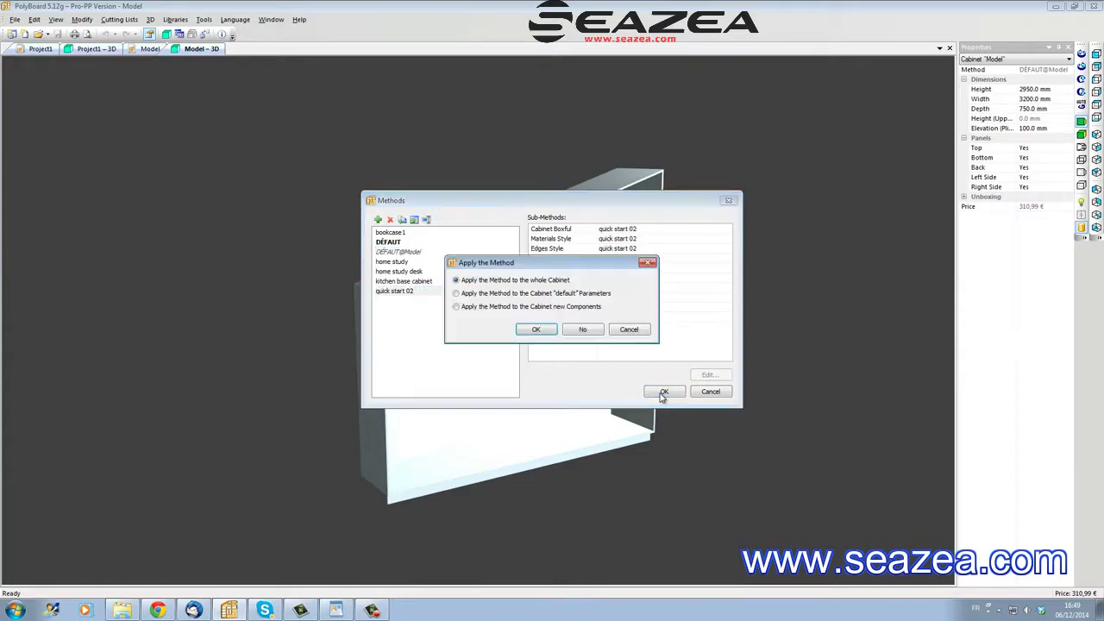
click(536, 330)
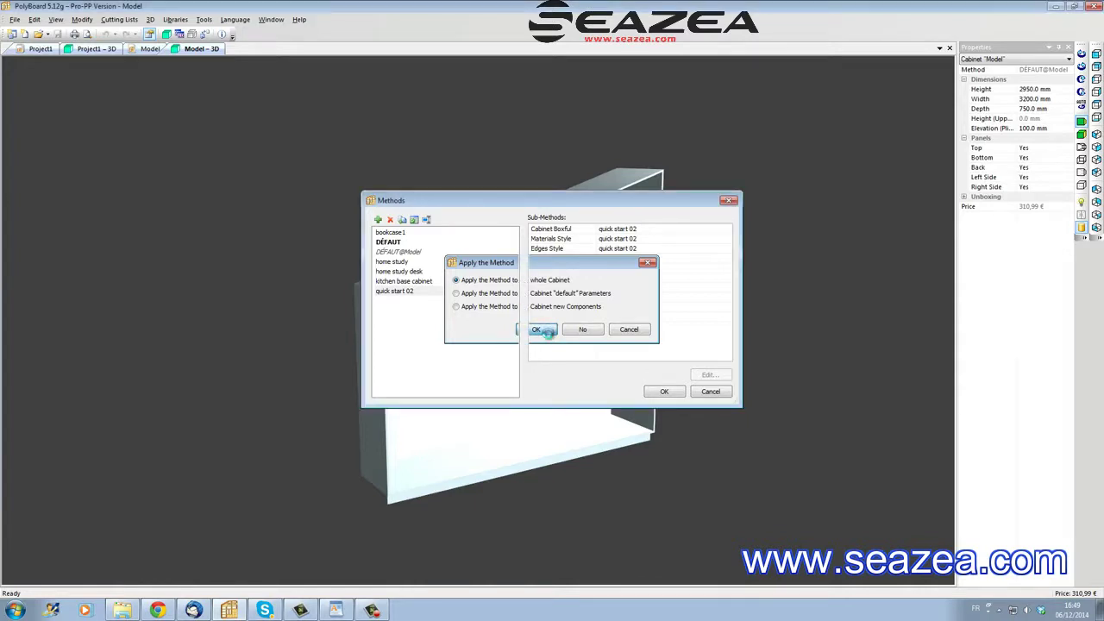
drag(538, 328, 620, 413)
drag(679, 381, 519, 338)
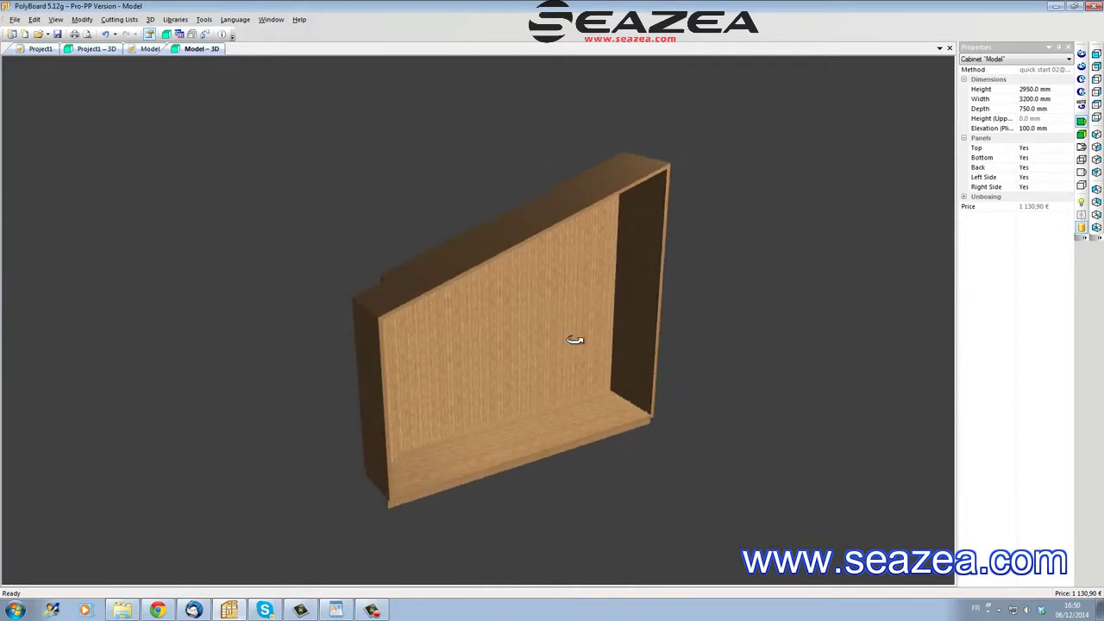
Inspect the fittings at the cabinet's notched upper corner and bottom joints in wireframe perspective, and restore shaded rendering.
click(1080, 173)
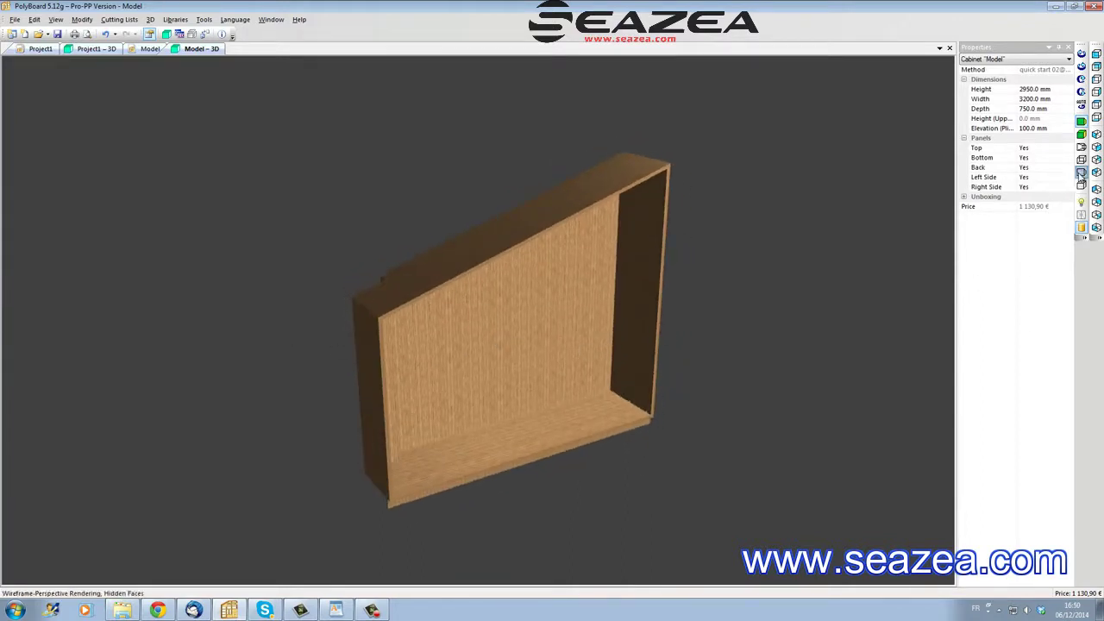
mouse_move(457, 342)
mouse_down()
mouse_move(431, 320)
mouse_move(465, 325)
mouse_up()
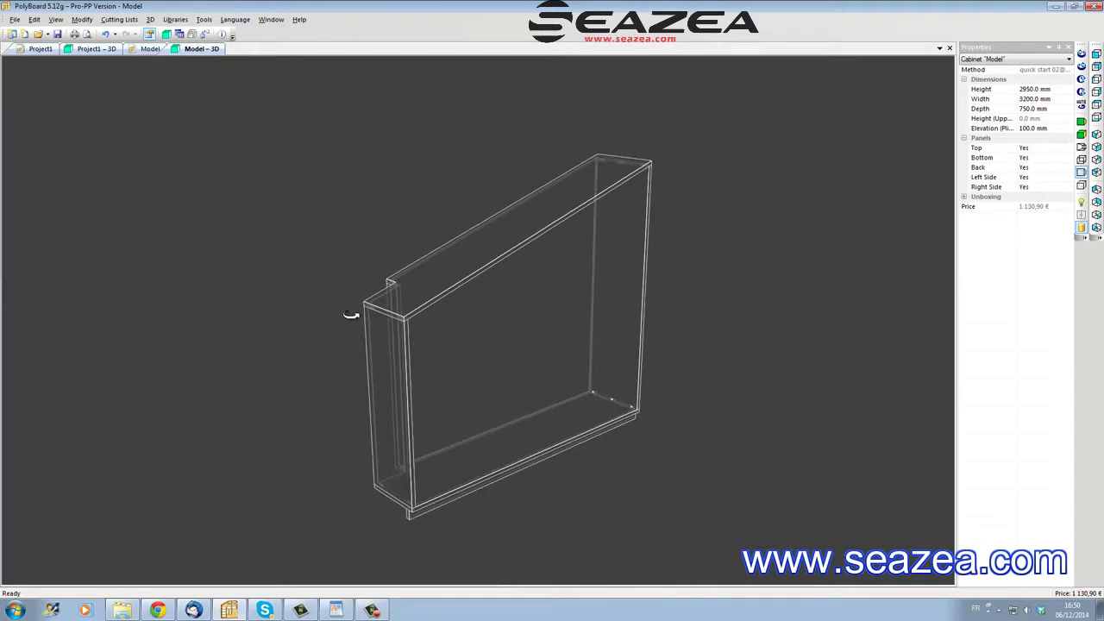
scroll(357, 313, up, 6)
drag(450, 383, 419, 365)
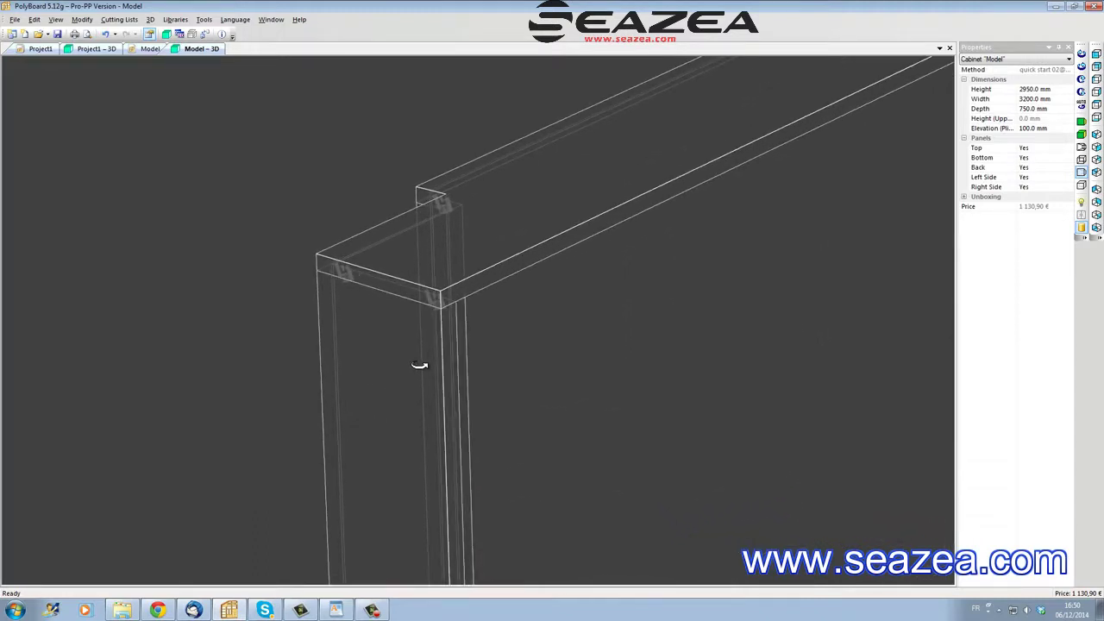
scroll(419, 365, down, 3)
scroll(671, 441, down, 3)
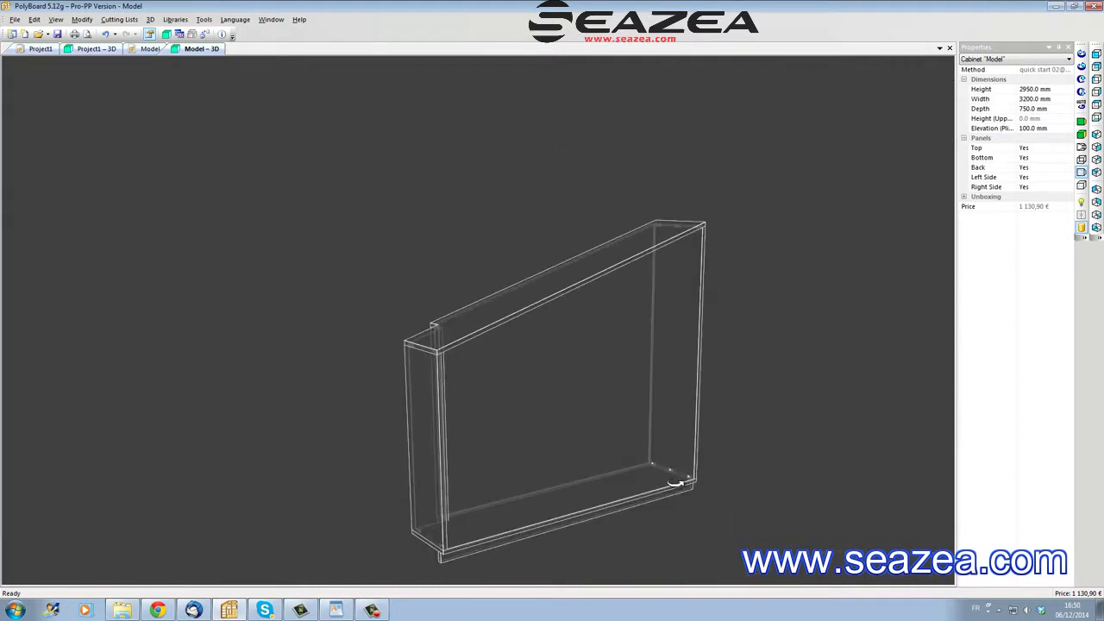
scroll(690, 485, up, 8)
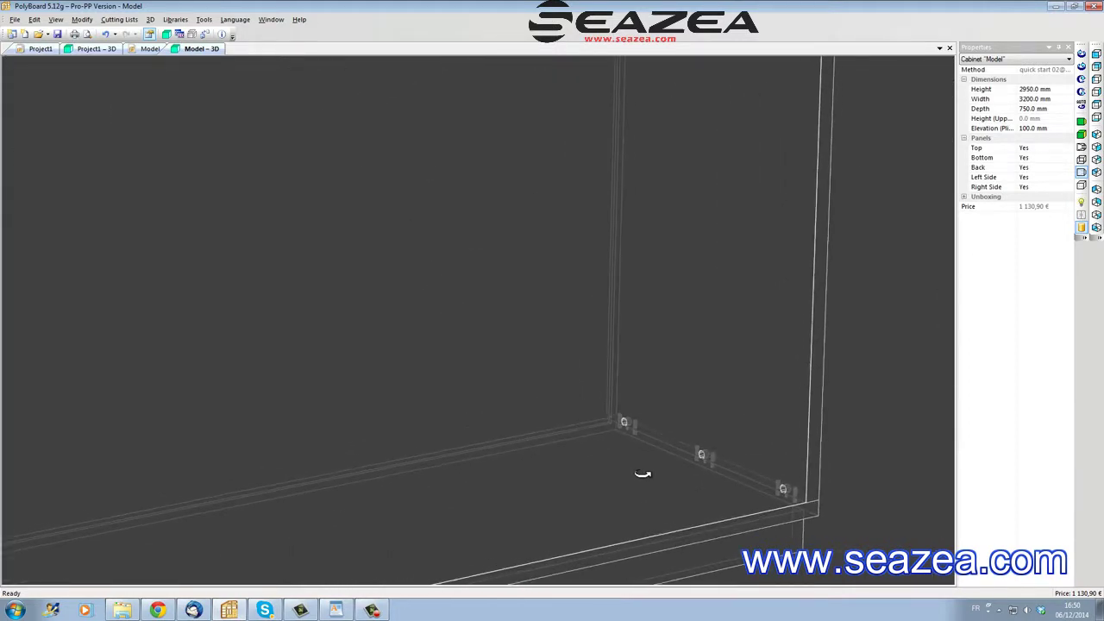
scroll(643, 473, down, 8)
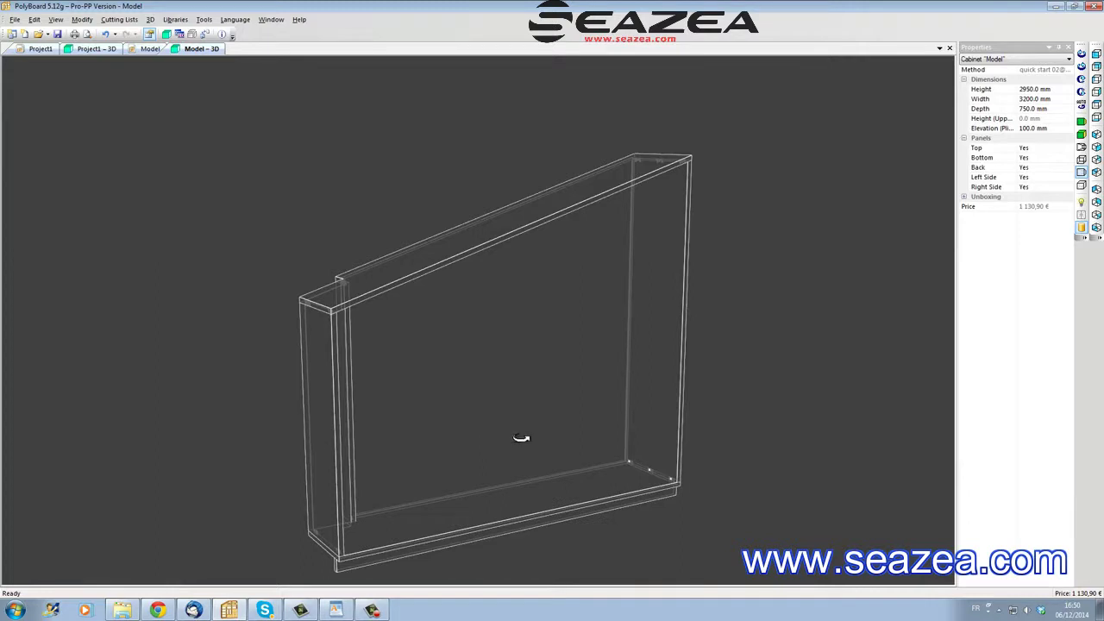
mouse_move(504, 421)
middle_down()
mouse_move(515, 457)
mouse_move(445, 454)
mouse_move(505, 438)
middle_up()
click(1088, 125)
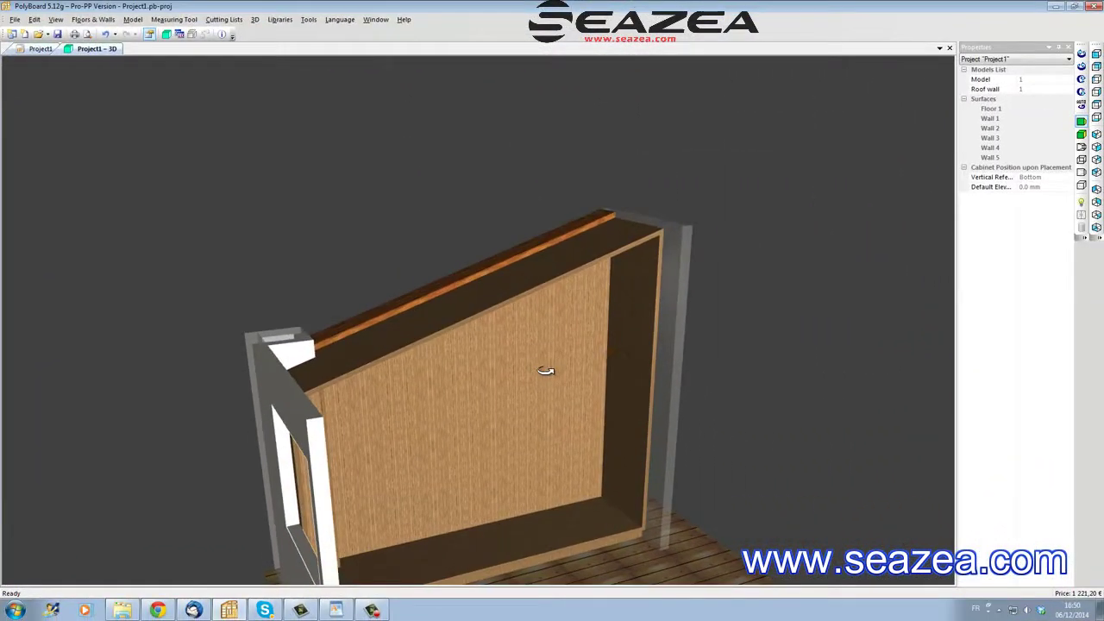
Inspect the cabinet's side beside the window in 3D, and measure horizontally in plan from the cabinet's back to the window opening's near edge.
middle_drag(547, 373, 551, 283)
scroll(551, 301, down, 4)
drag(551, 300, 352, 380)
scroll(425, 328, up, 5)
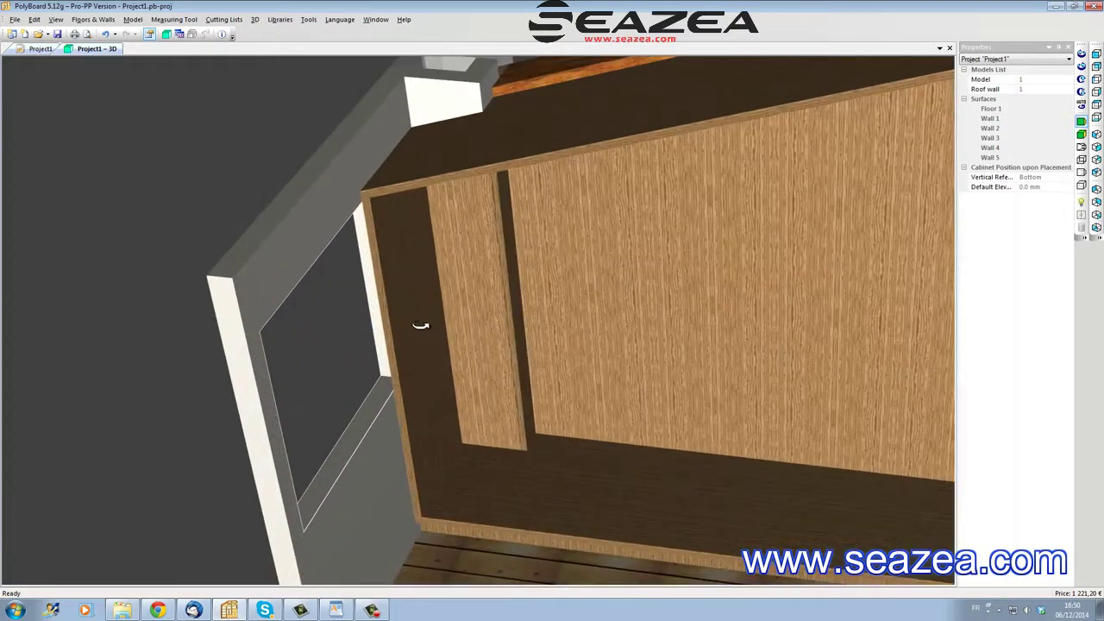
drag(374, 370, 300, 340)
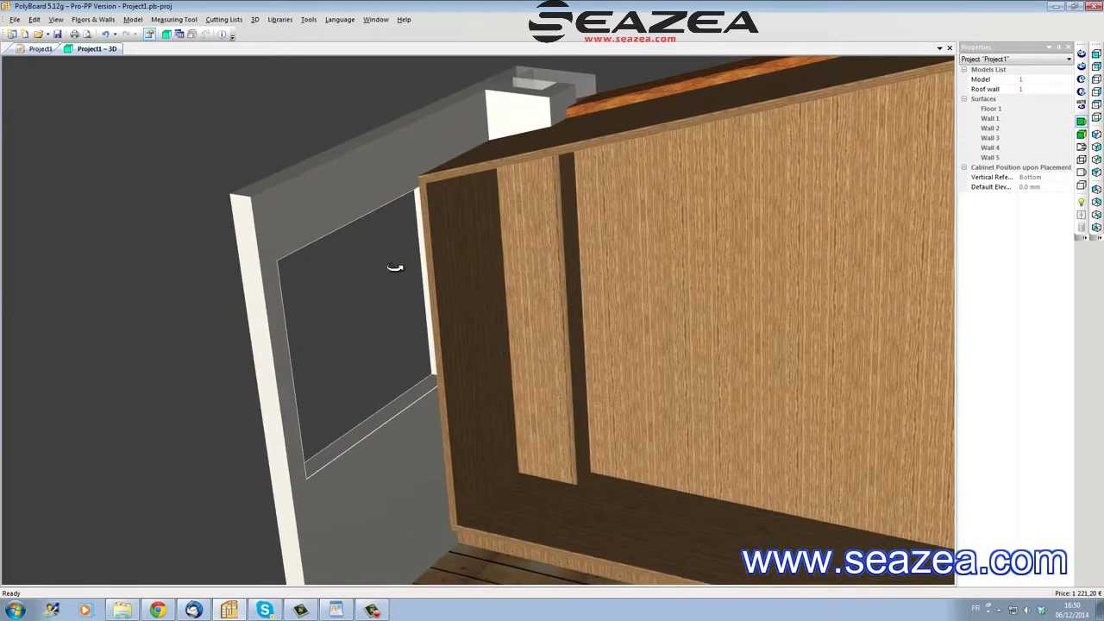
click(41, 49)
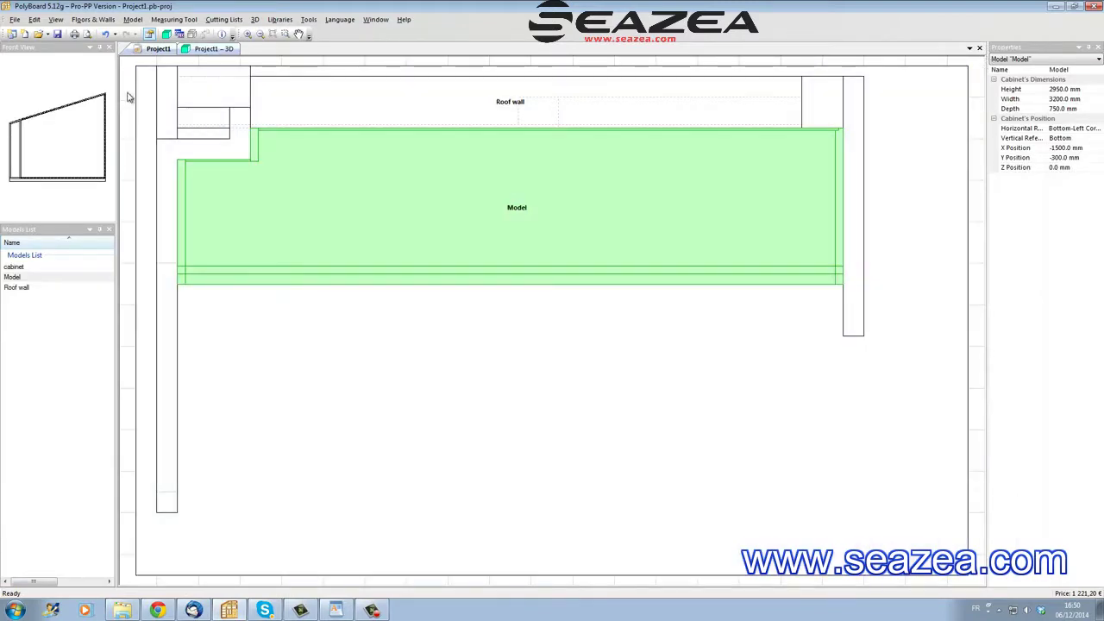
click(173, 19)
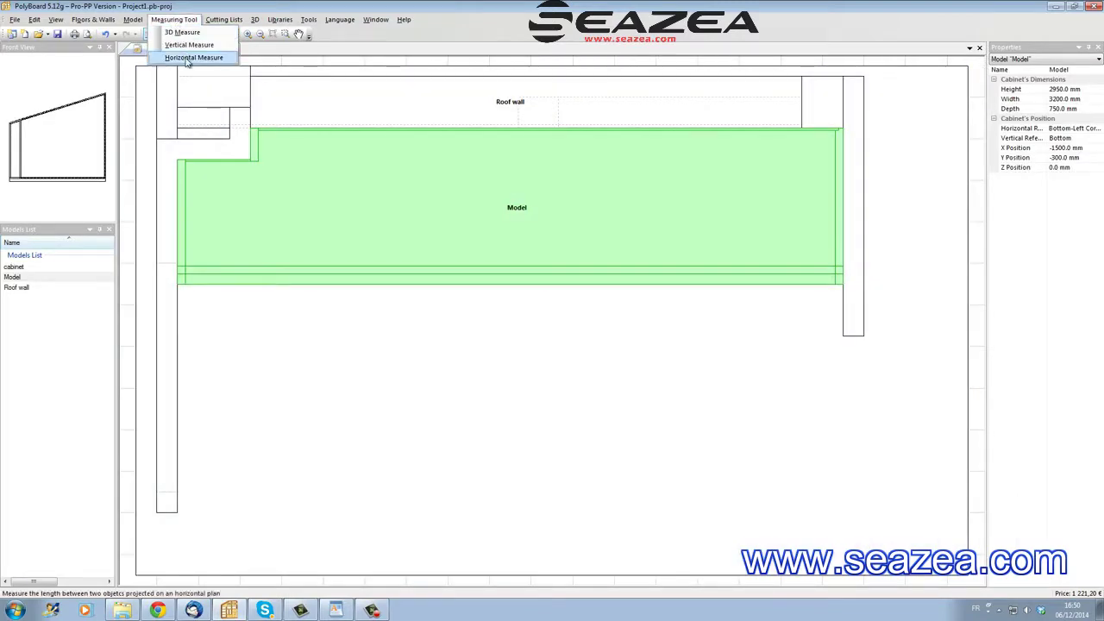
click(185, 56)
click(194, 136)
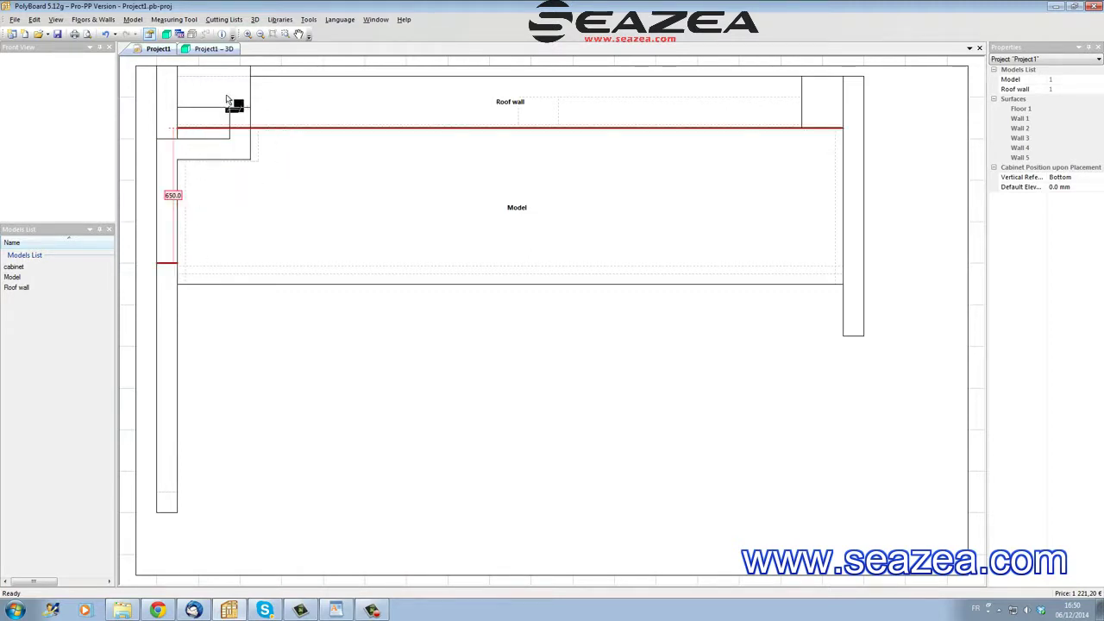
right_click(313, 351)
click(356, 355)
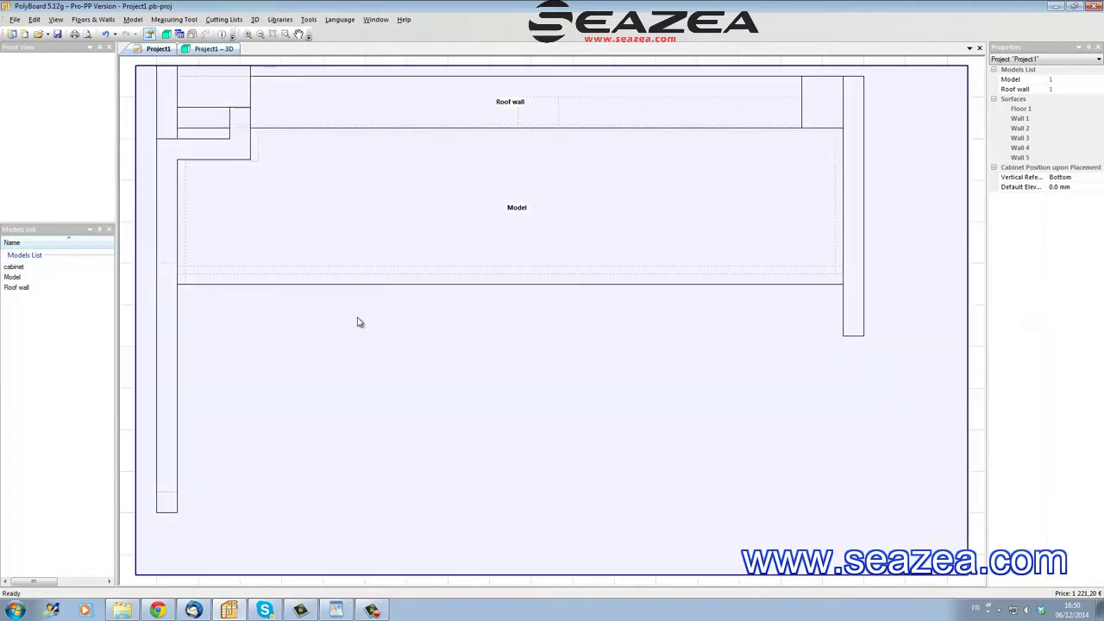
Set the cabinet's depth to 500 mm and move it back against the roof wall in plan.
click(390, 269)
click(1052, 110)
text(500)
key(Return)
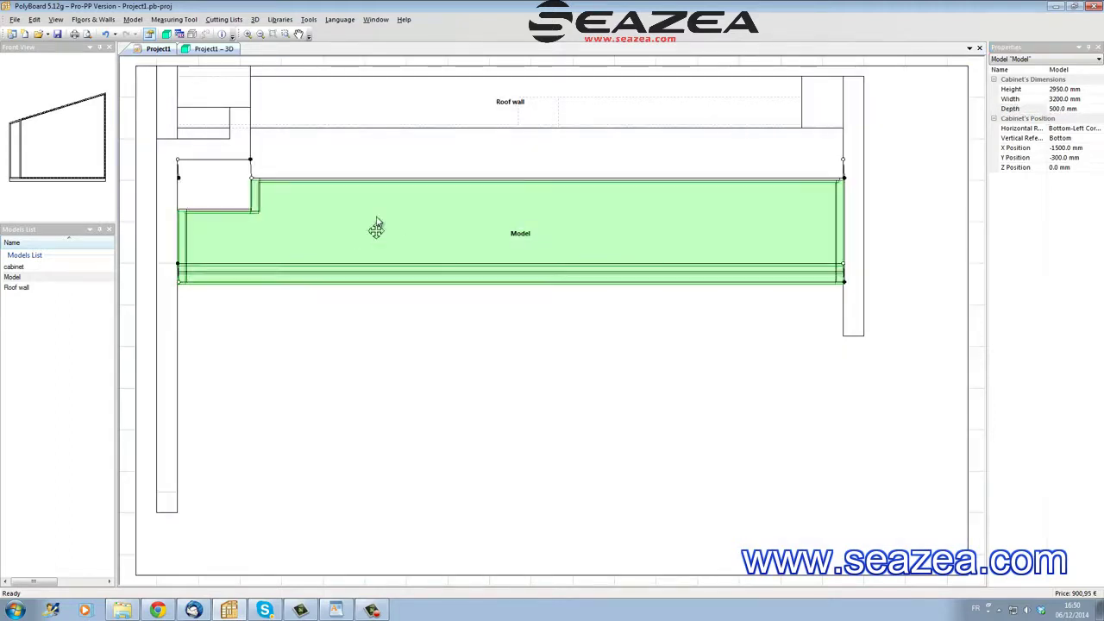
drag(374, 227, 373, 178)
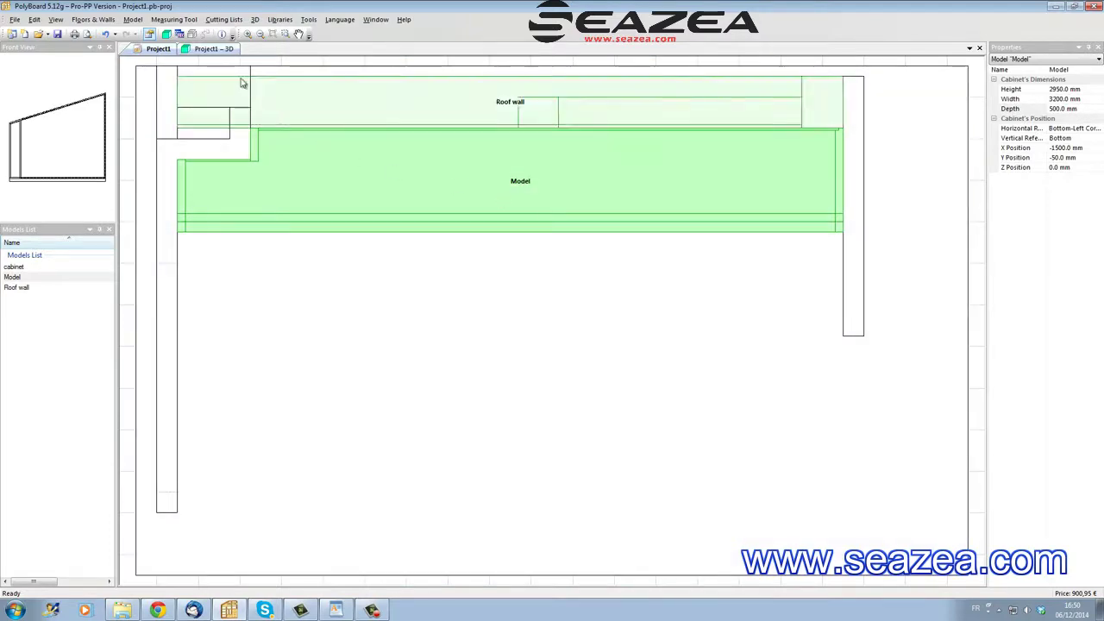
click(222, 49)
drag(433, 293, 475, 317)
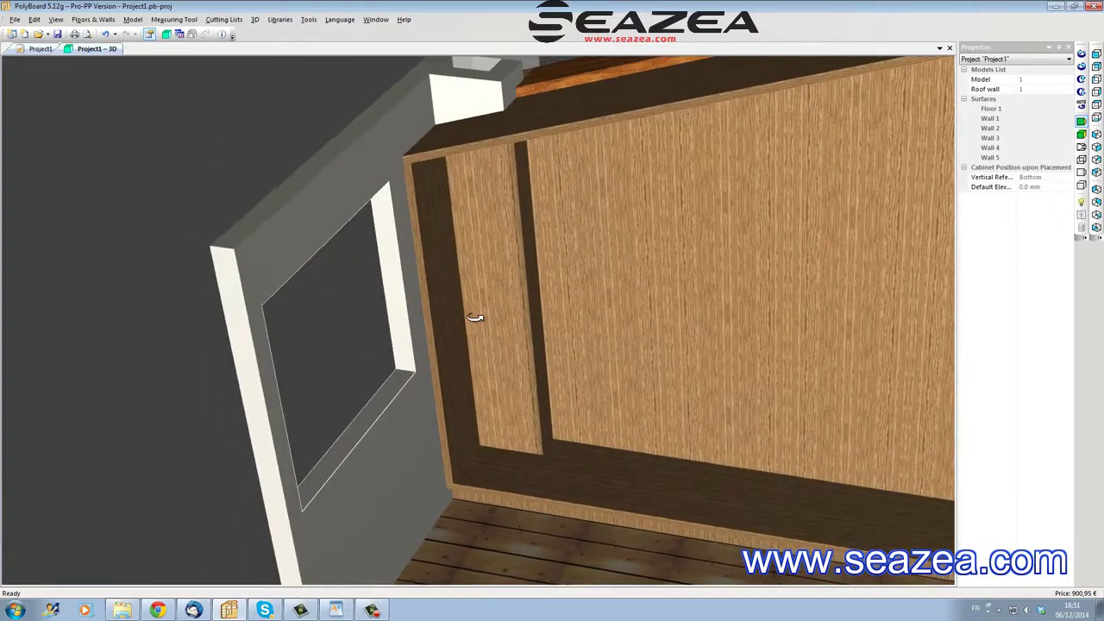
click(43, 49)
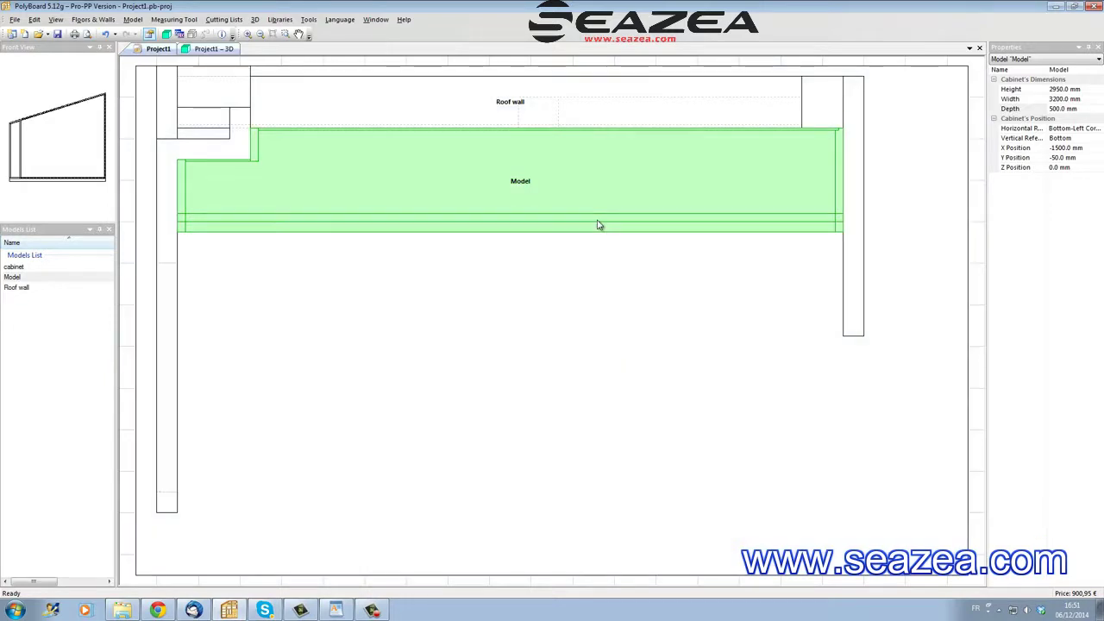
Open the cabinet for editing and add one fixed shelf across its interior, 800 mm from the bottom.
double_click(598, 224)
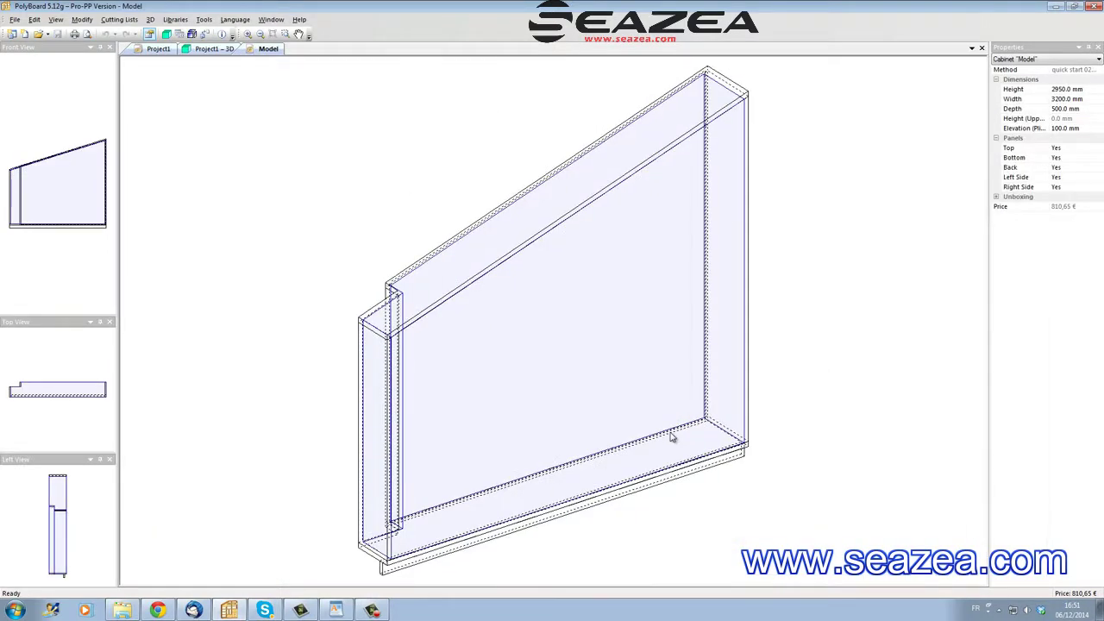
click(503, 394)
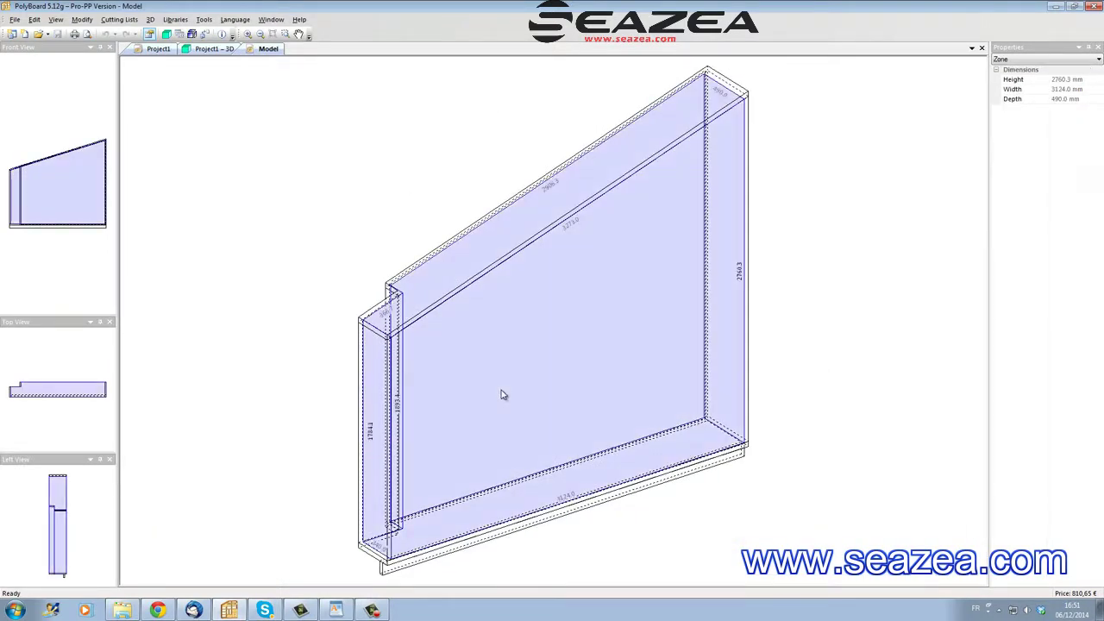
right_click(503, 394)
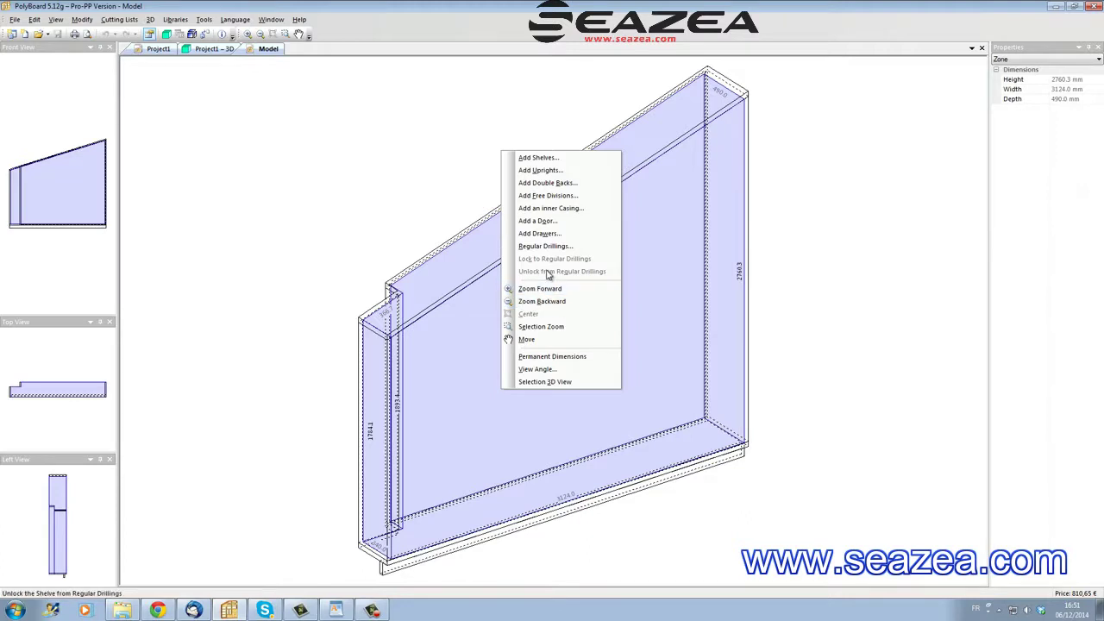
click(538, 161)
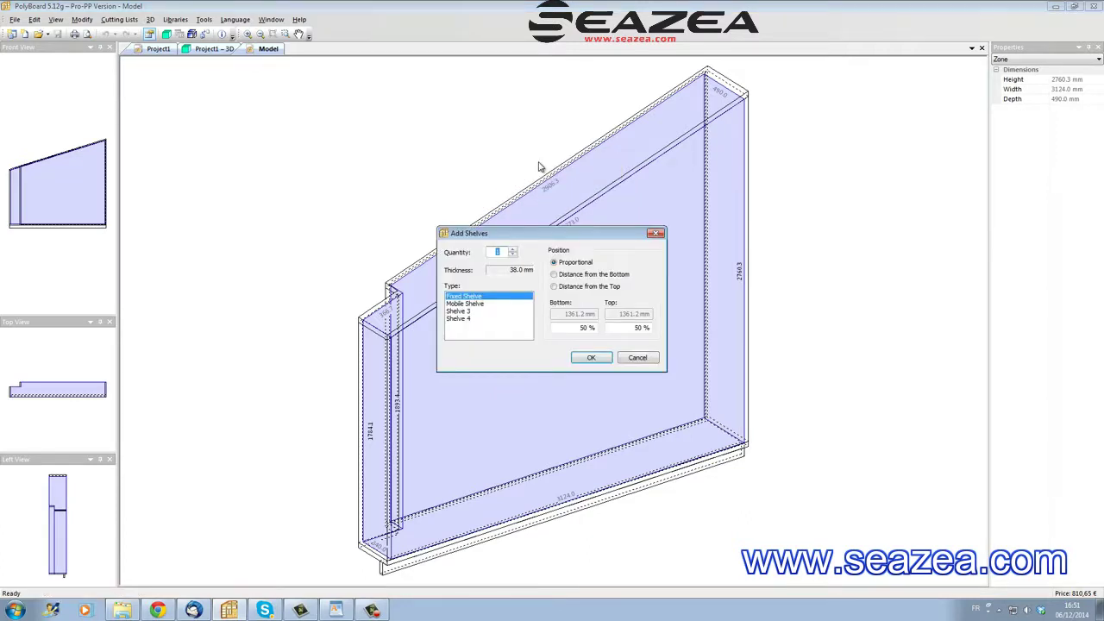
click(561, 275)
text(800)
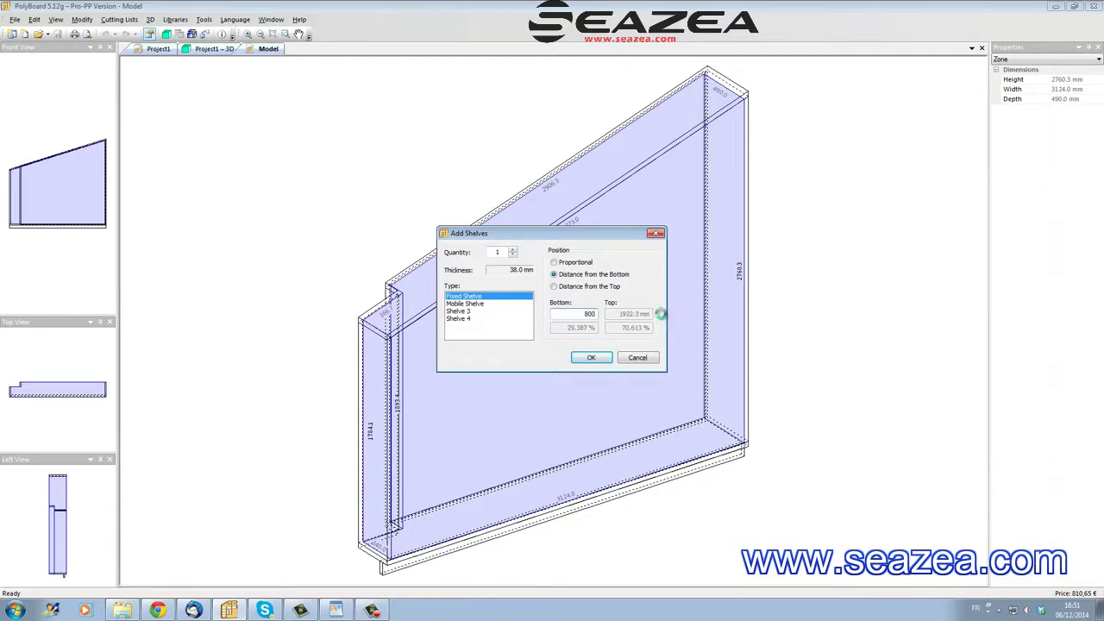
key(Return)
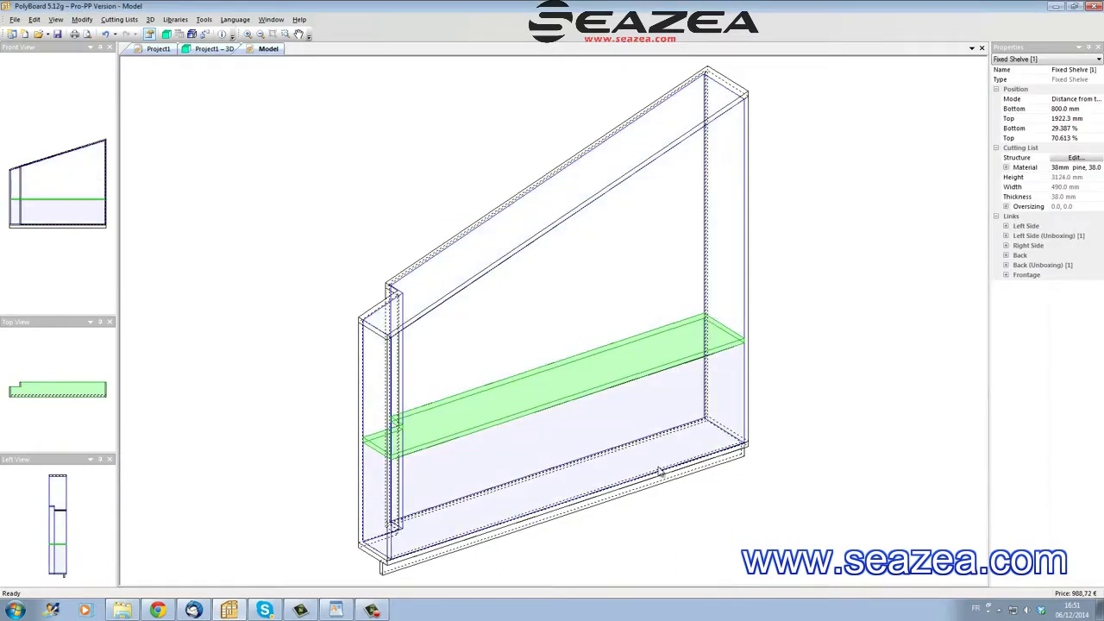
Divide the zone below the fixed shelf with three equidistant uprights of type Vertical Division.
click(602, 434)
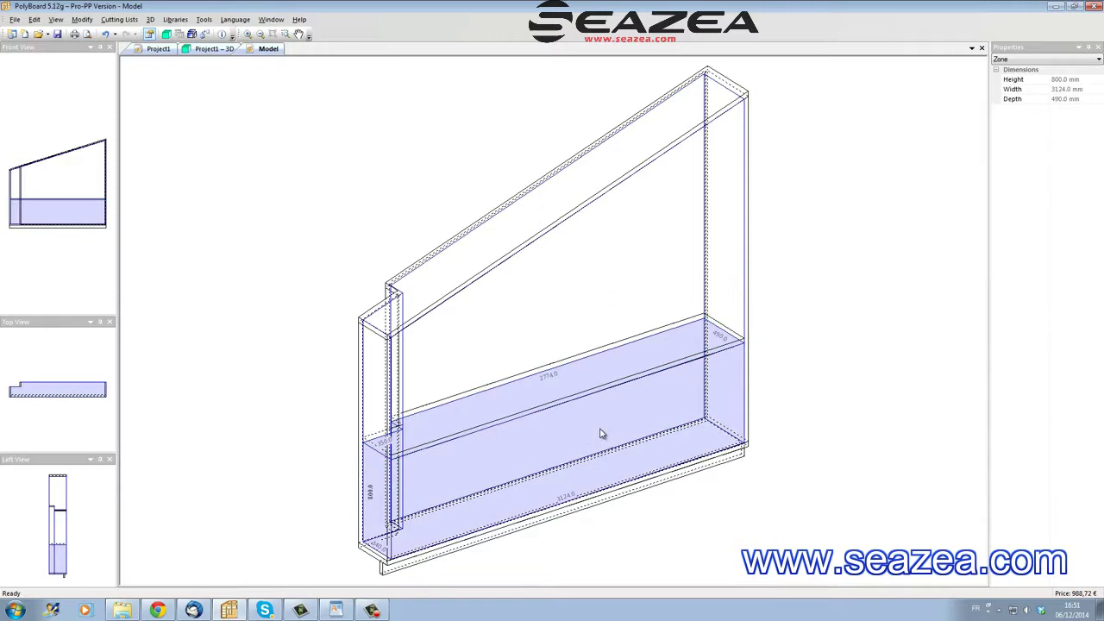
right_click(601, 190)
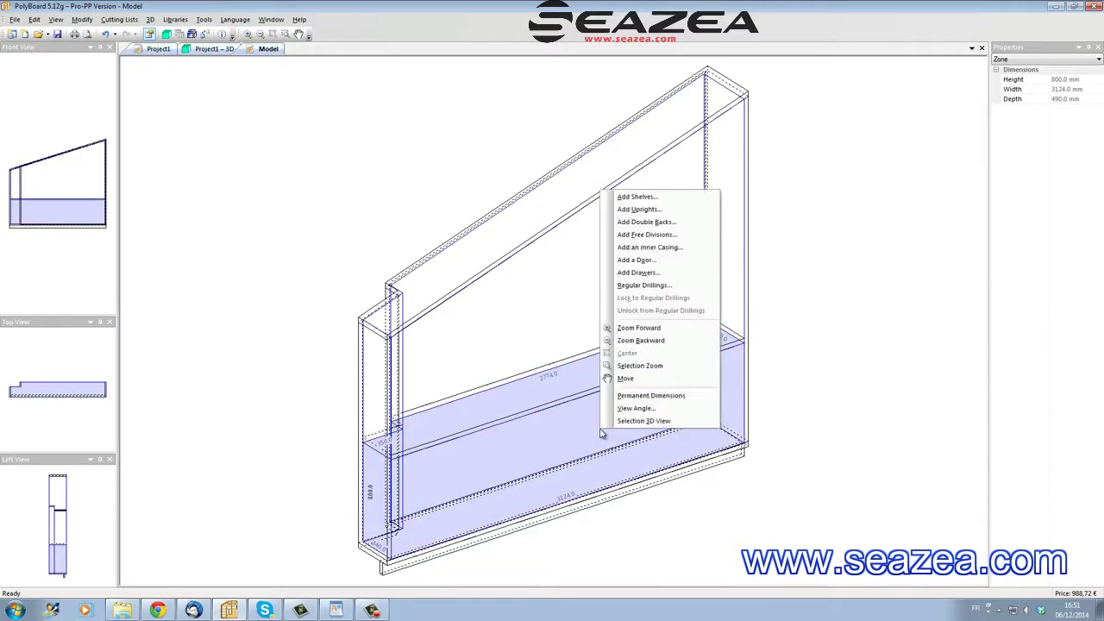
click(644, 209)
click(513, 250)
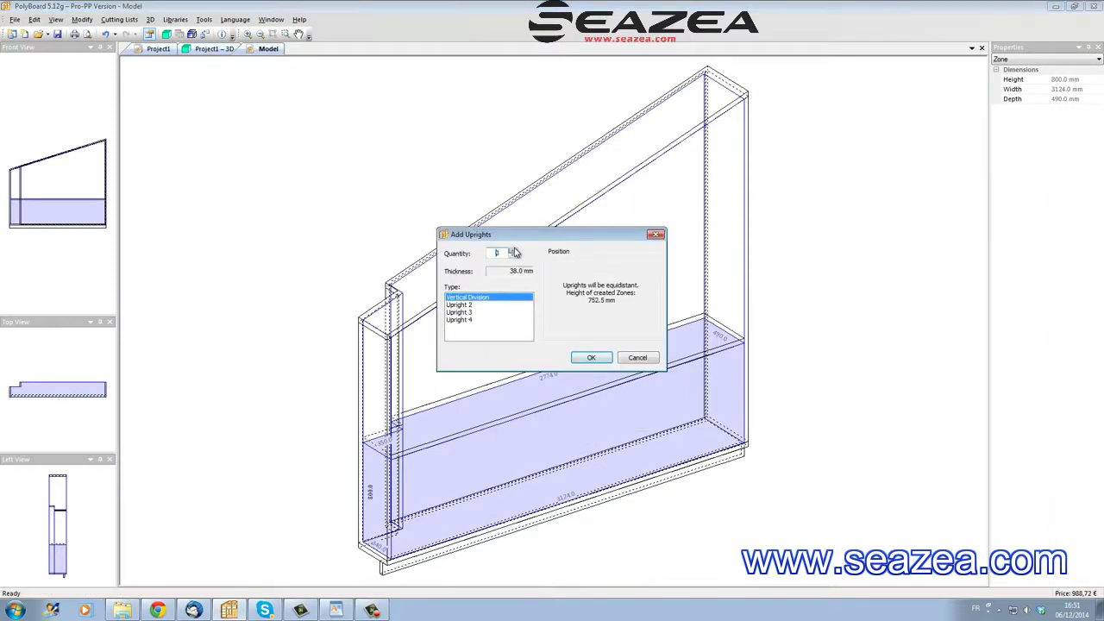
click(593, 359)
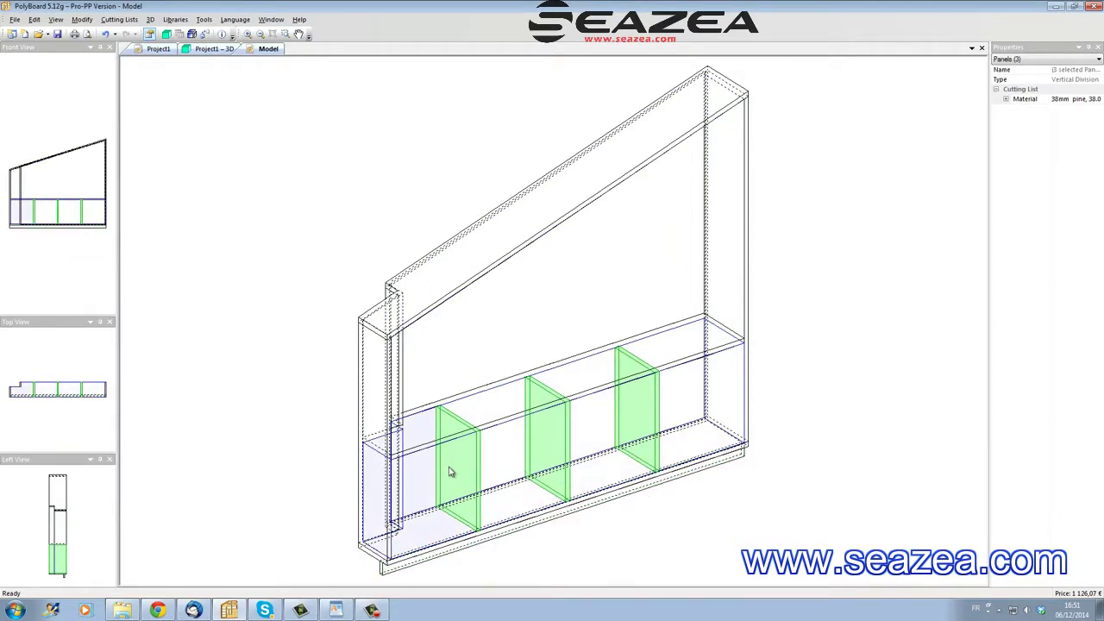
Add an Applied Global double door to the third lower compartment from the notched end.
click(614, 423)
right_click(614, 421)
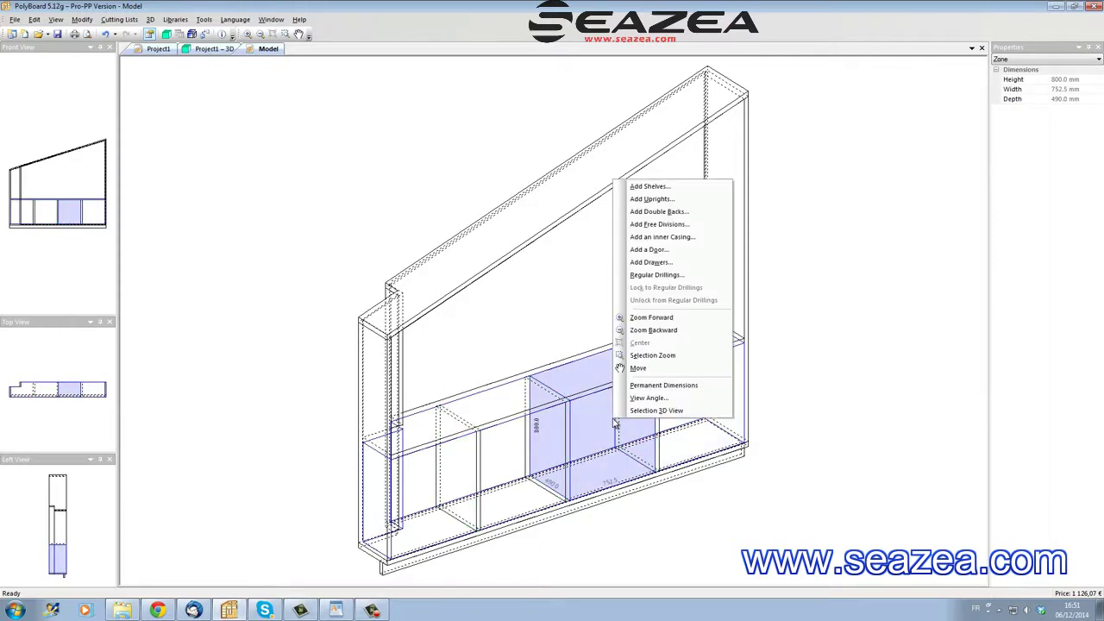
click(648, 250)
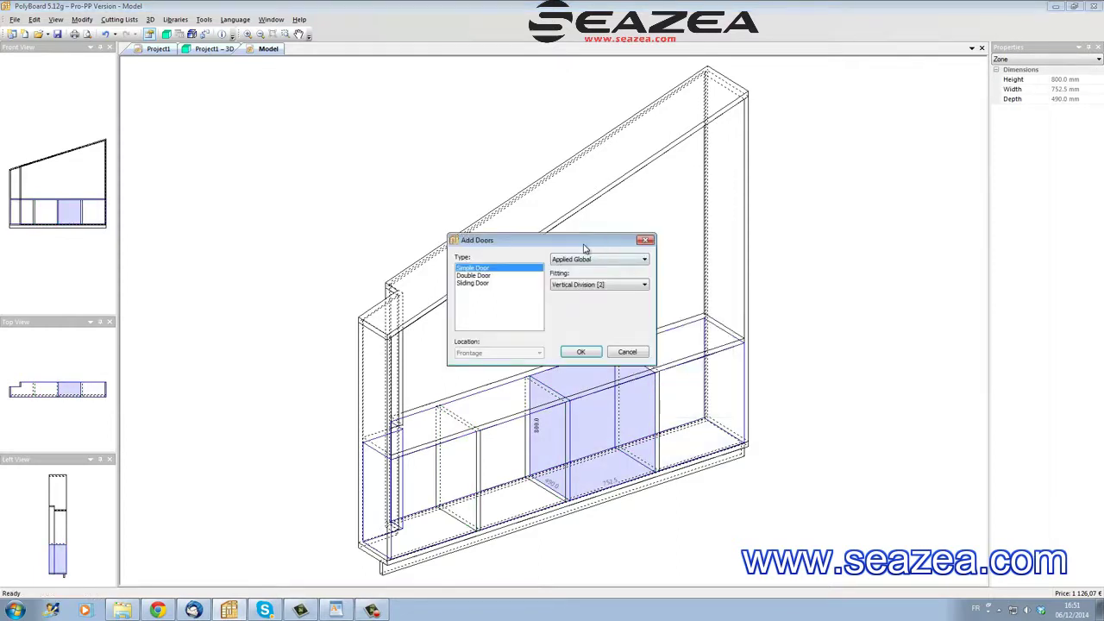
click(480, 276)
click(581, 353)
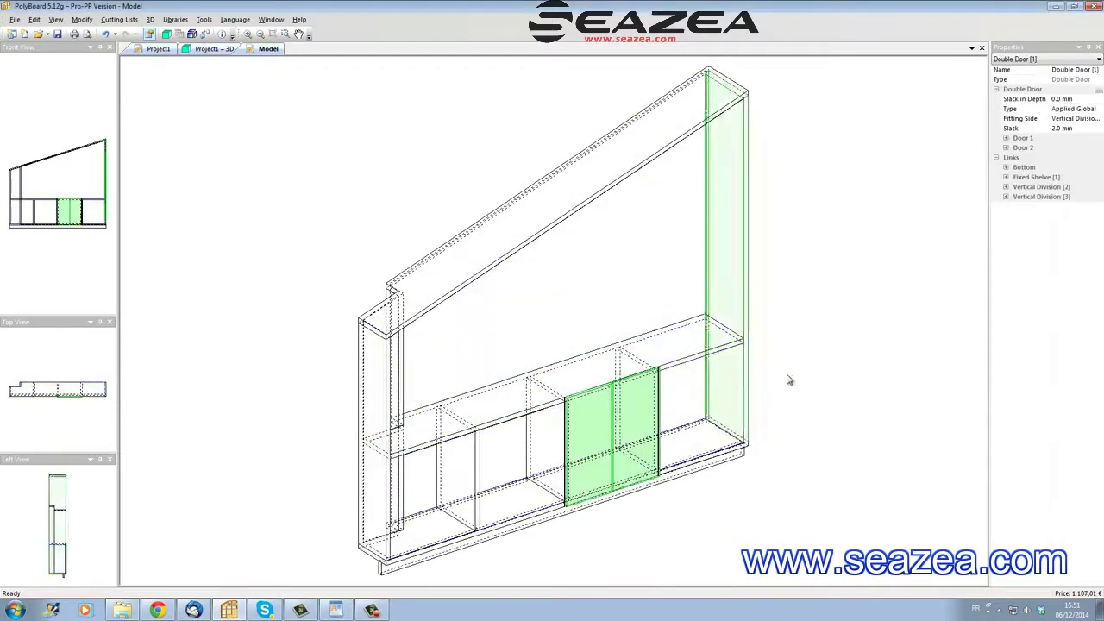
Add three equidistant mobile shelves to the lower compartment at the cabinet's tall end.
click(709, 397)
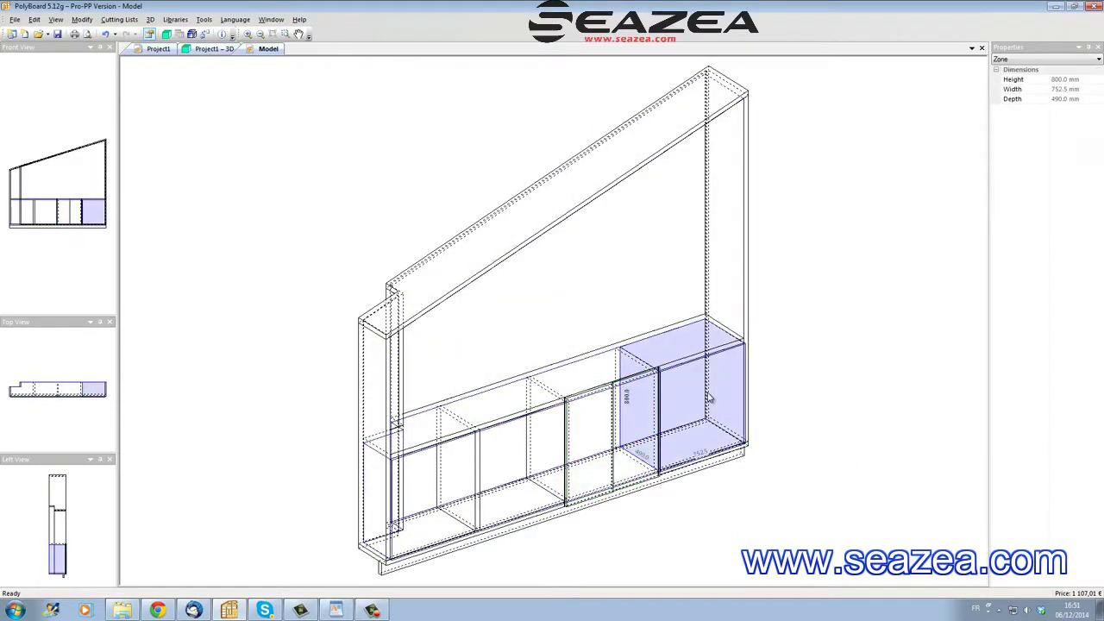
right_click(708, 395)
click(747, 161)
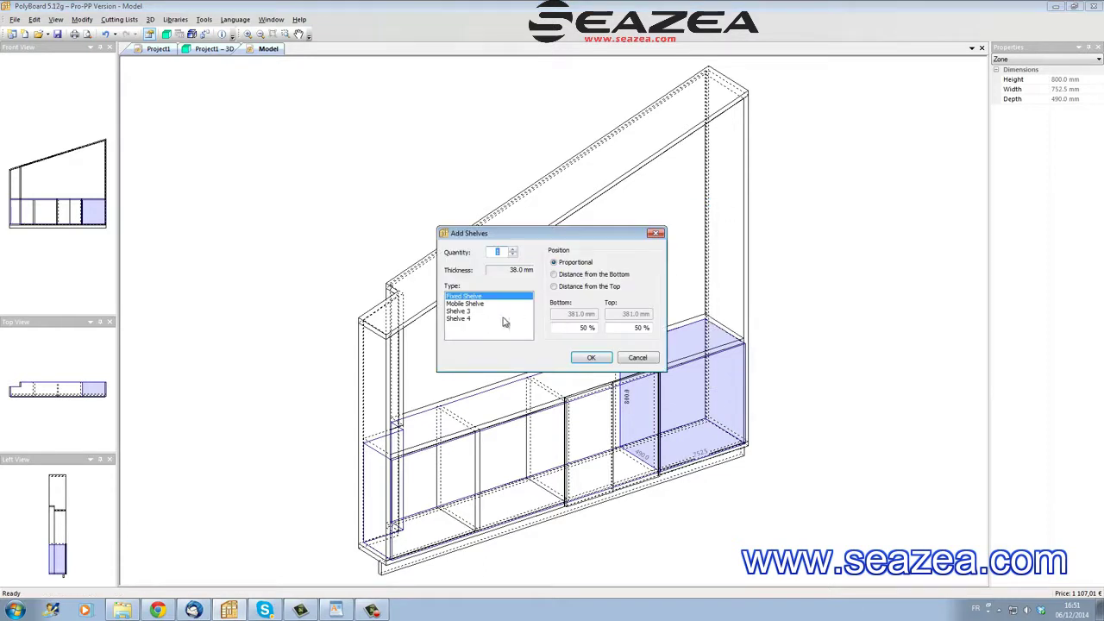
click(466, 303)
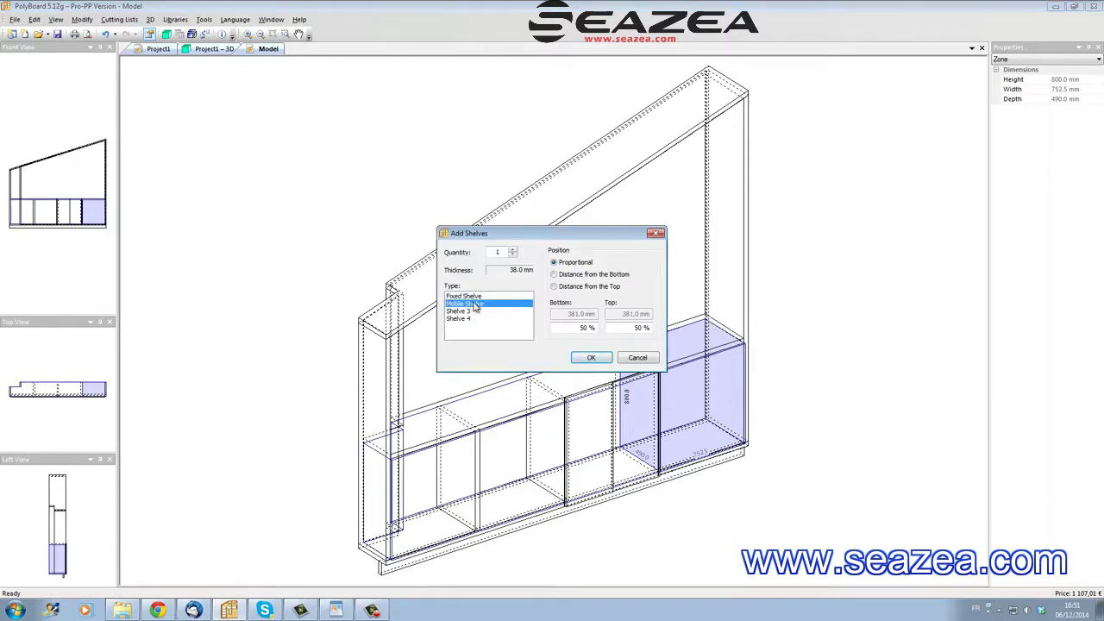
click(514, 249)
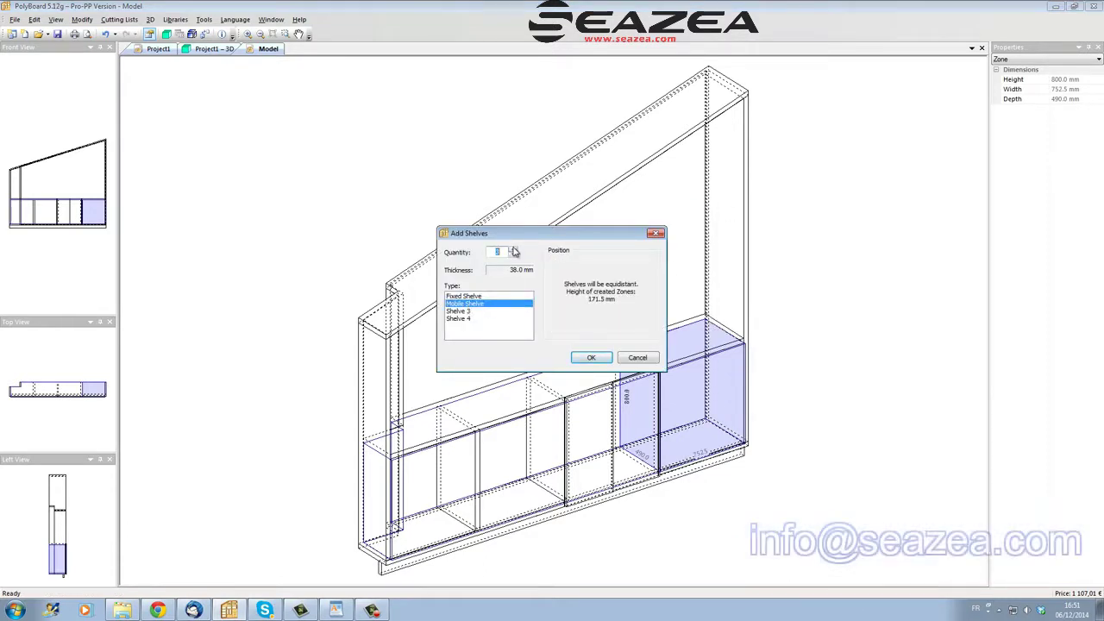
click(591, 357)
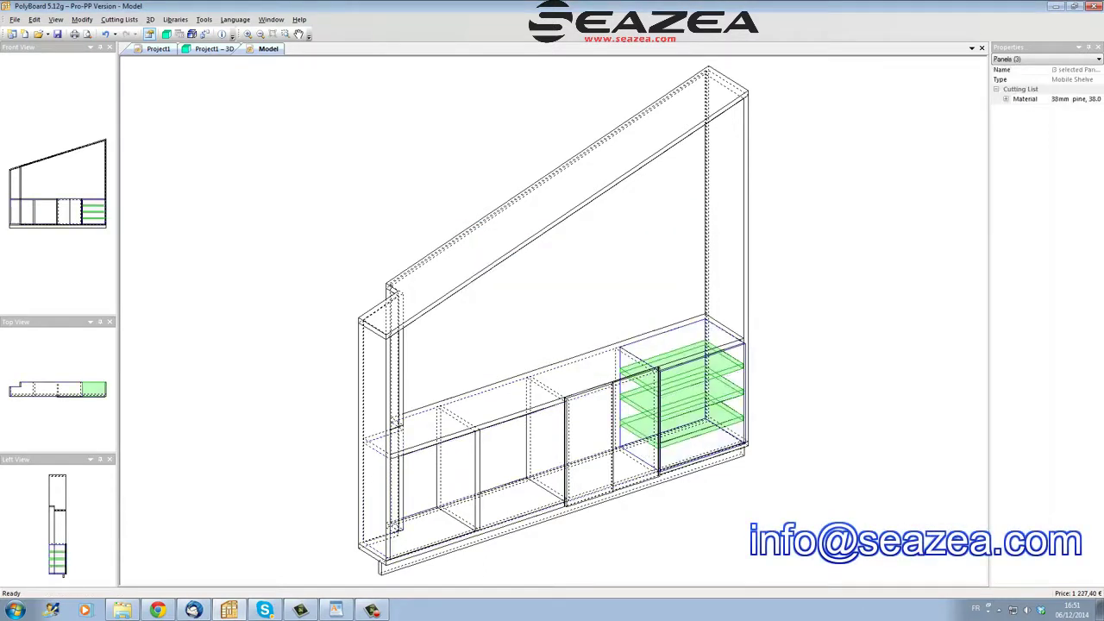
Delete the topmost mobile shelf from the lower compartment at the cabinet's tall end.
click(734, 371)
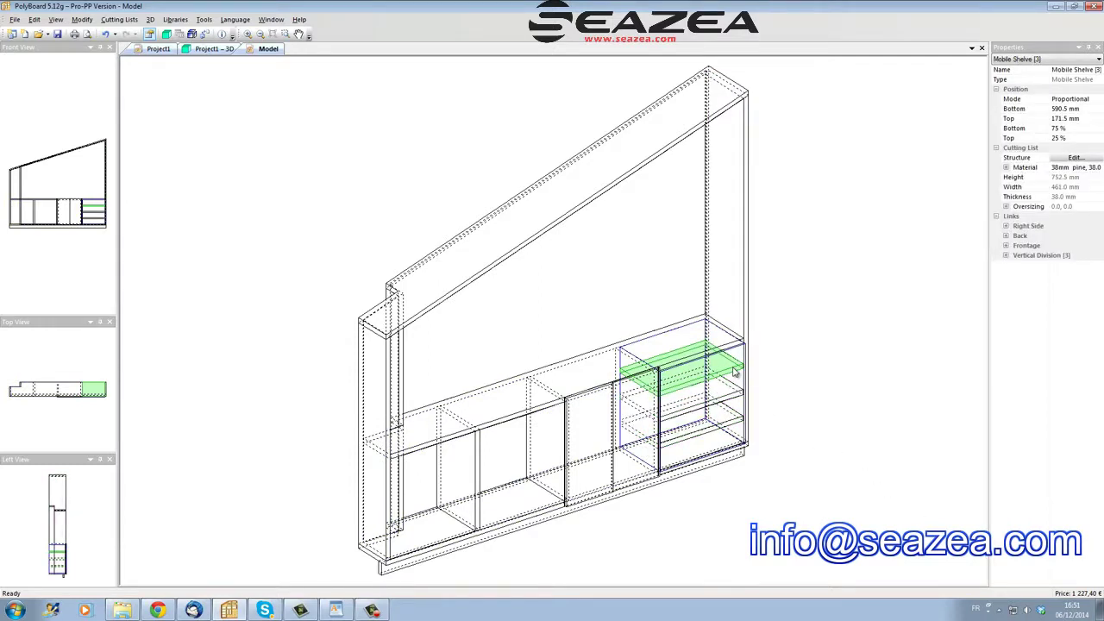
key(Delete)
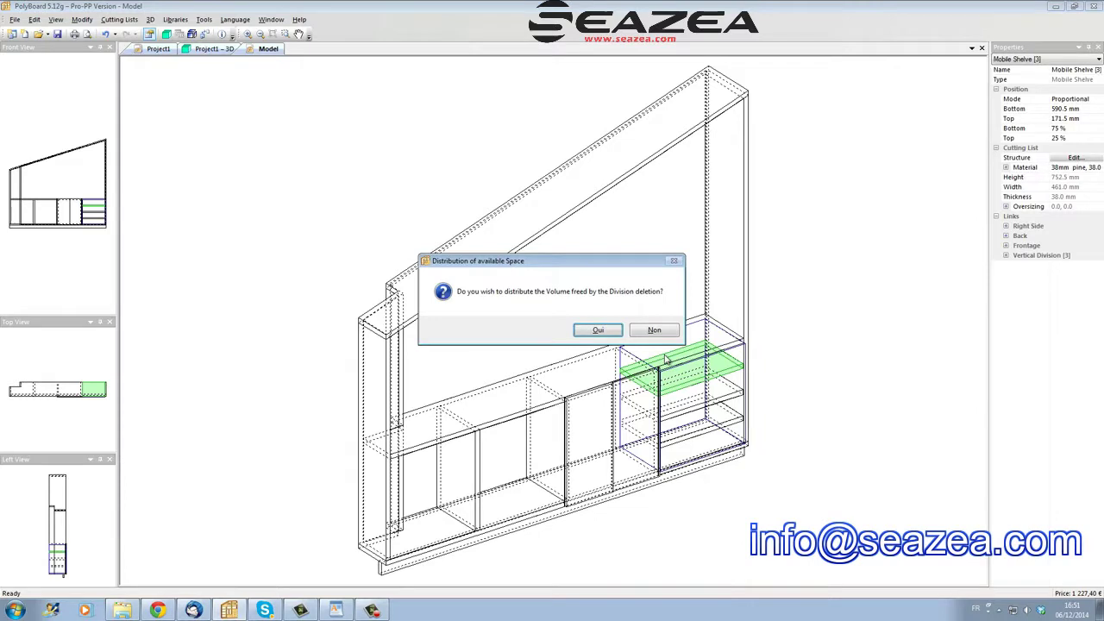
click(617, 335)
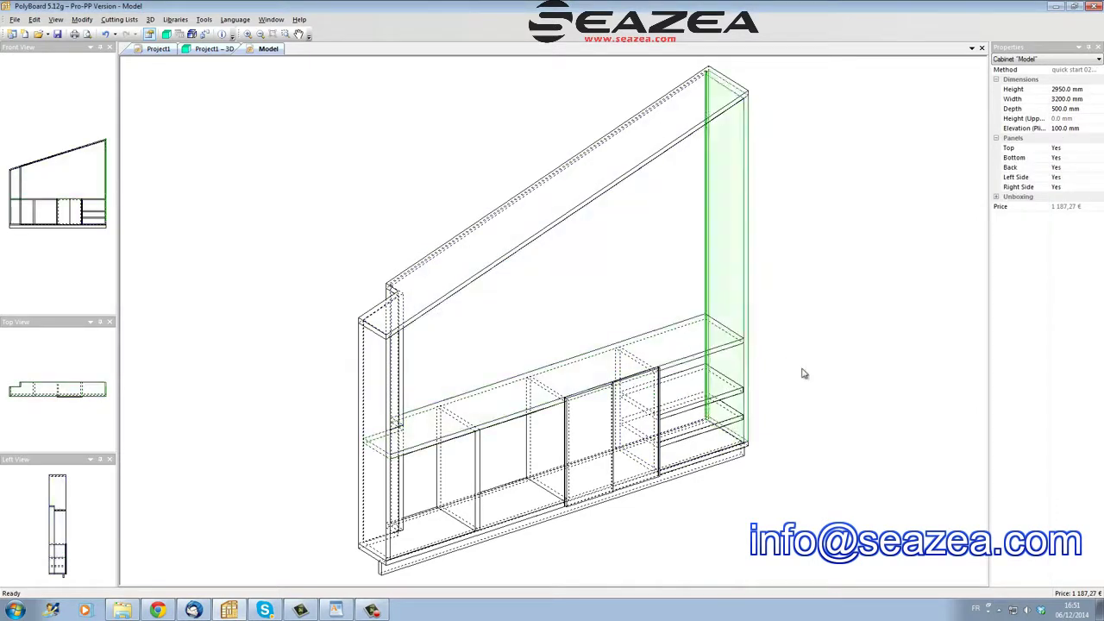
Add two equidistant mobile shelves to the lower compartment beside the pillar notch.
click(462, 502)
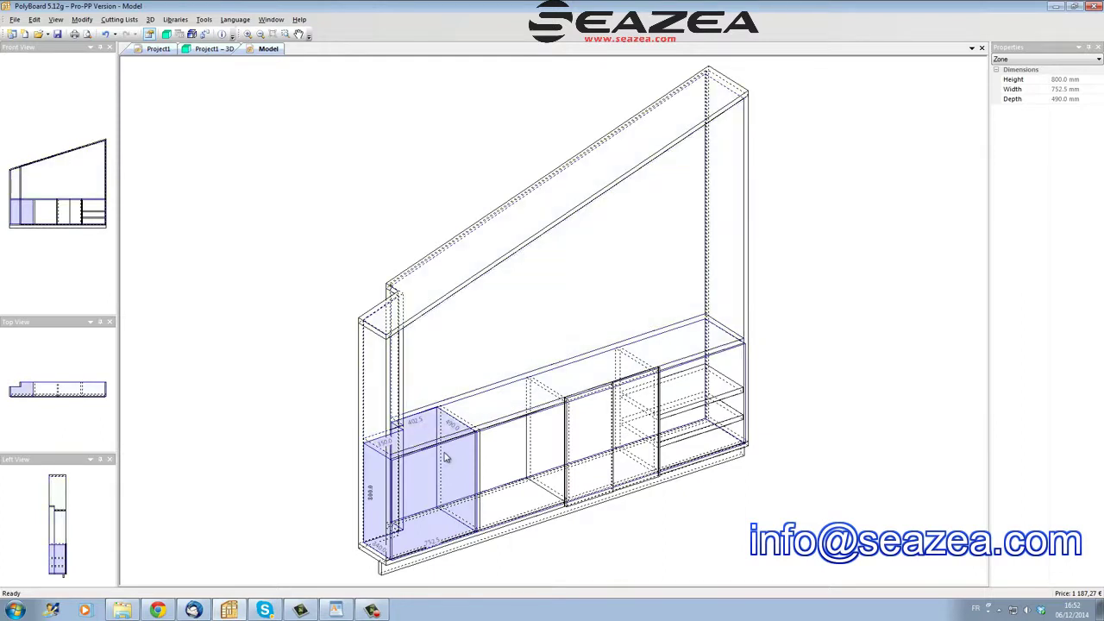
right_click(445, 453)
click(483, 222)
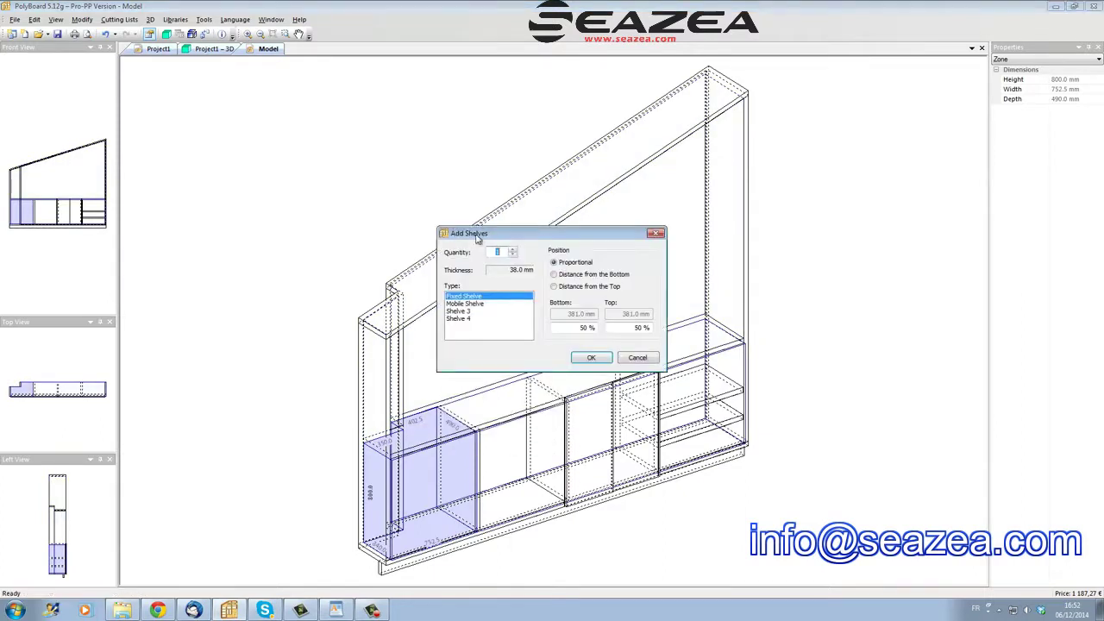
click(470, 303)
click(512, 249)
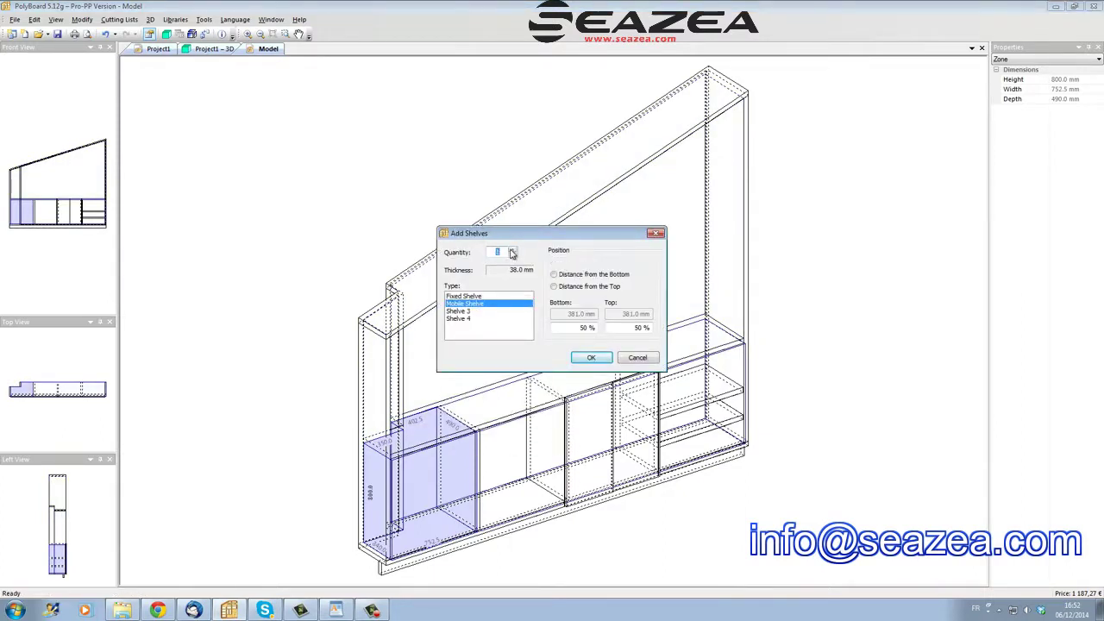
click(591, 357)
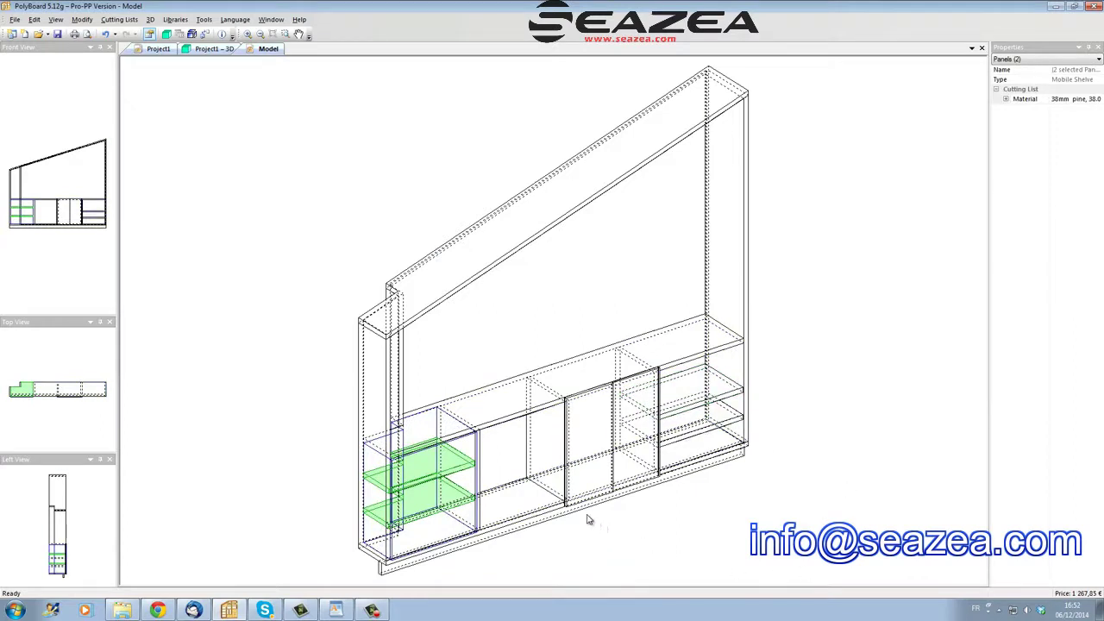
Fit three Applied Global drawers of type Drawer 1 with all inner elements in the remaining lower compartment, and open the cabinet's 3D view.
click(522, 457)
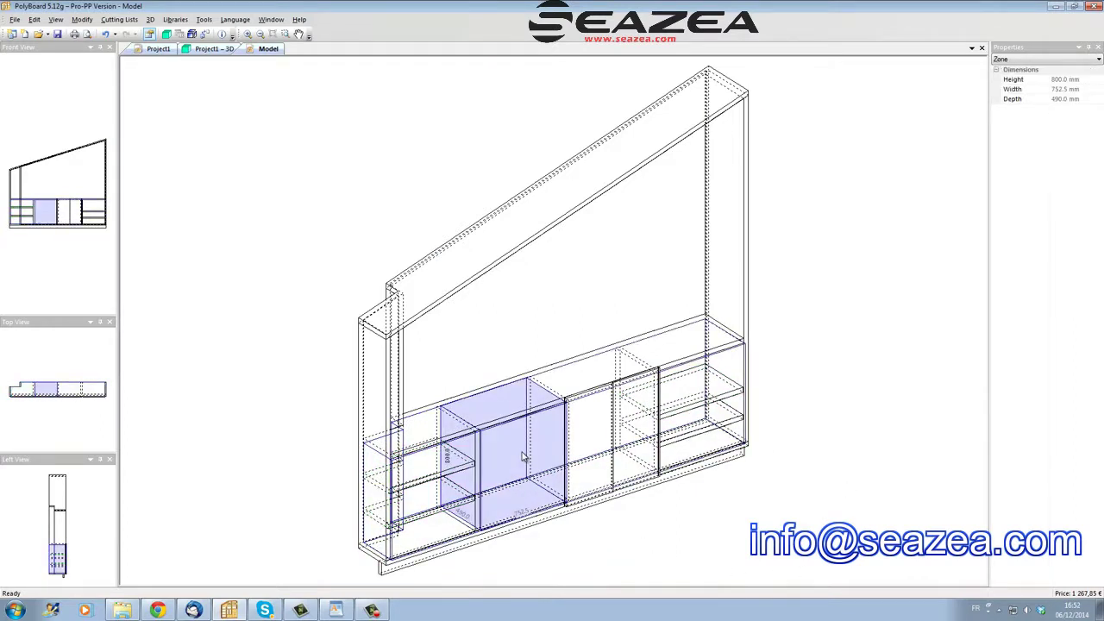
right_click(523, 457)
click(595, 302)
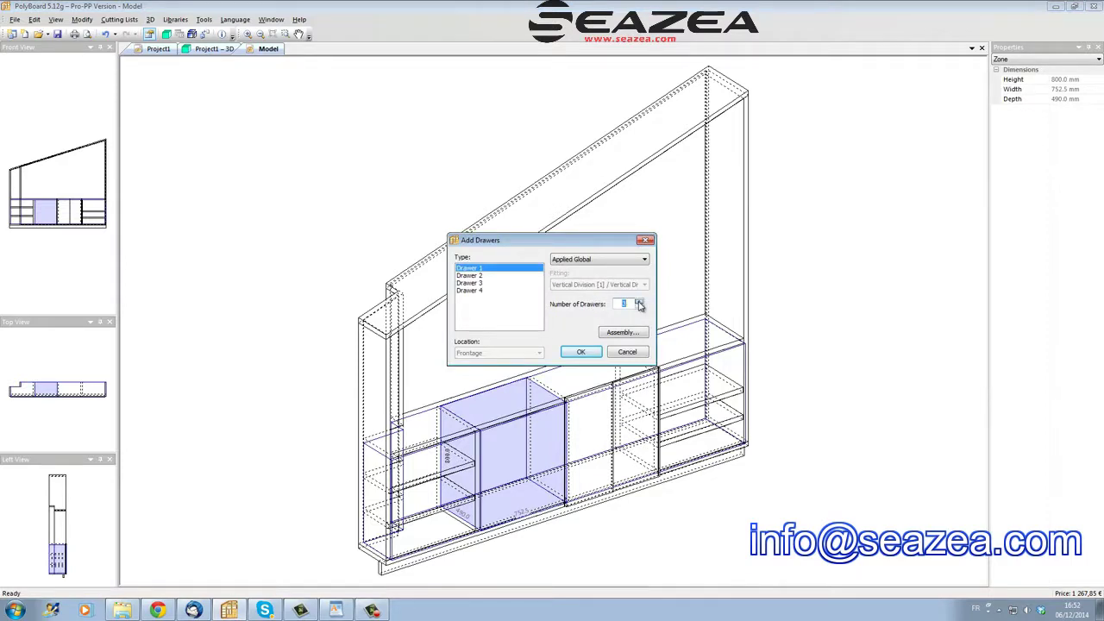
click(635, 332)
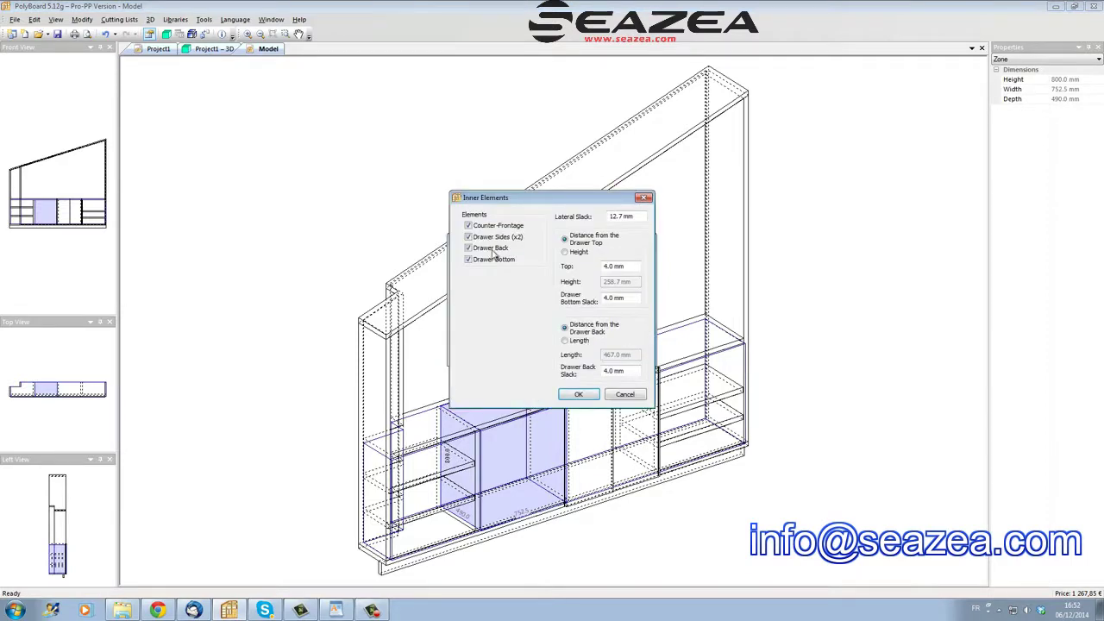
click(576, 395)
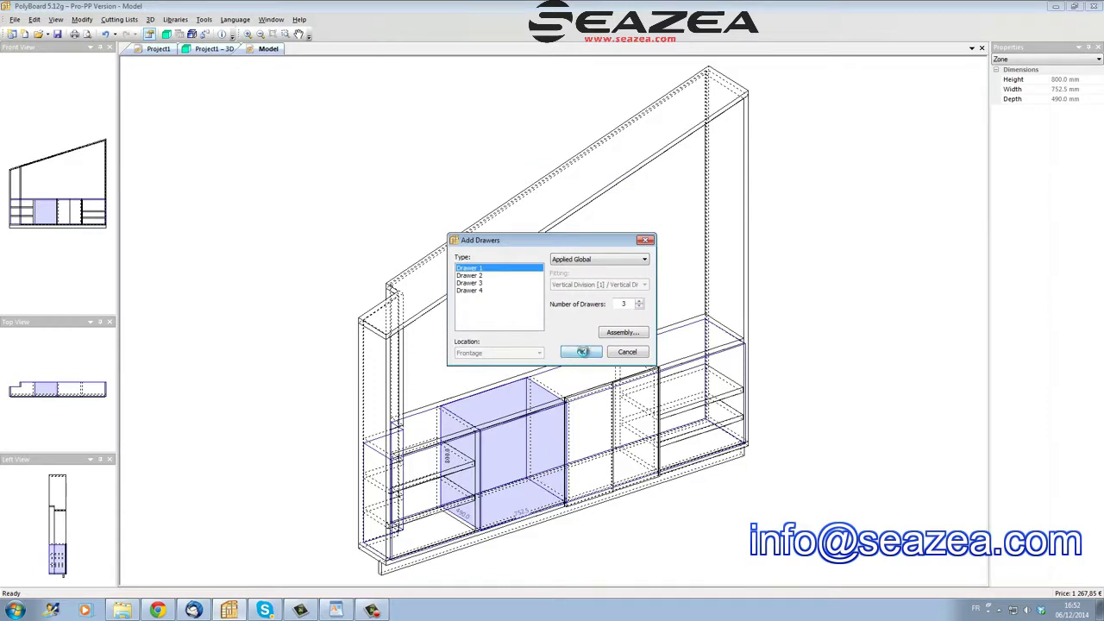
click(580, 353)
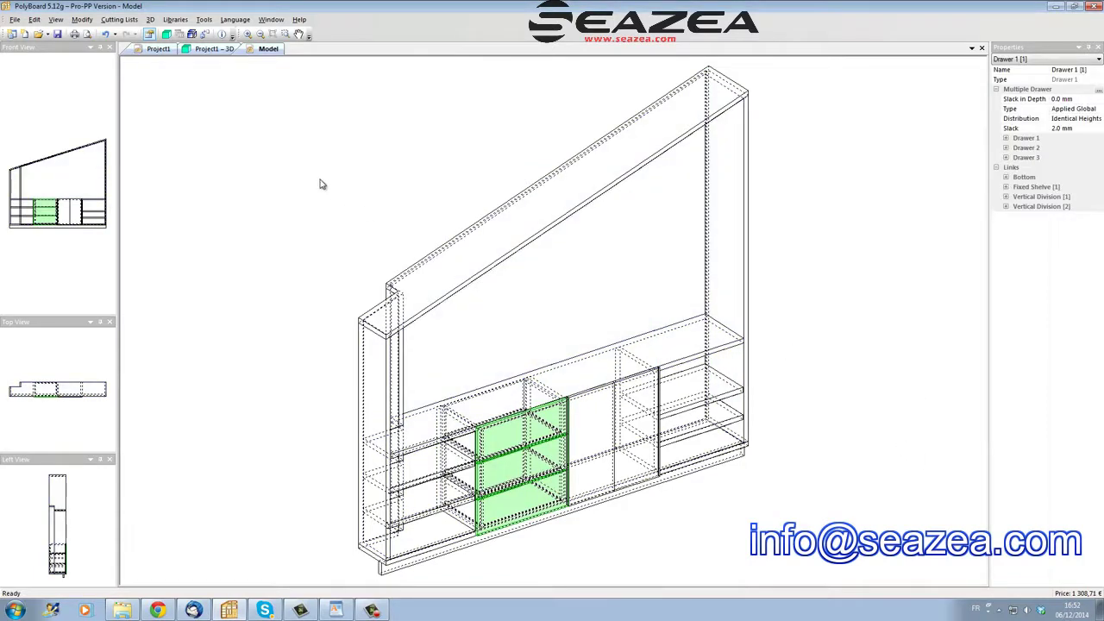
click(166, 35)
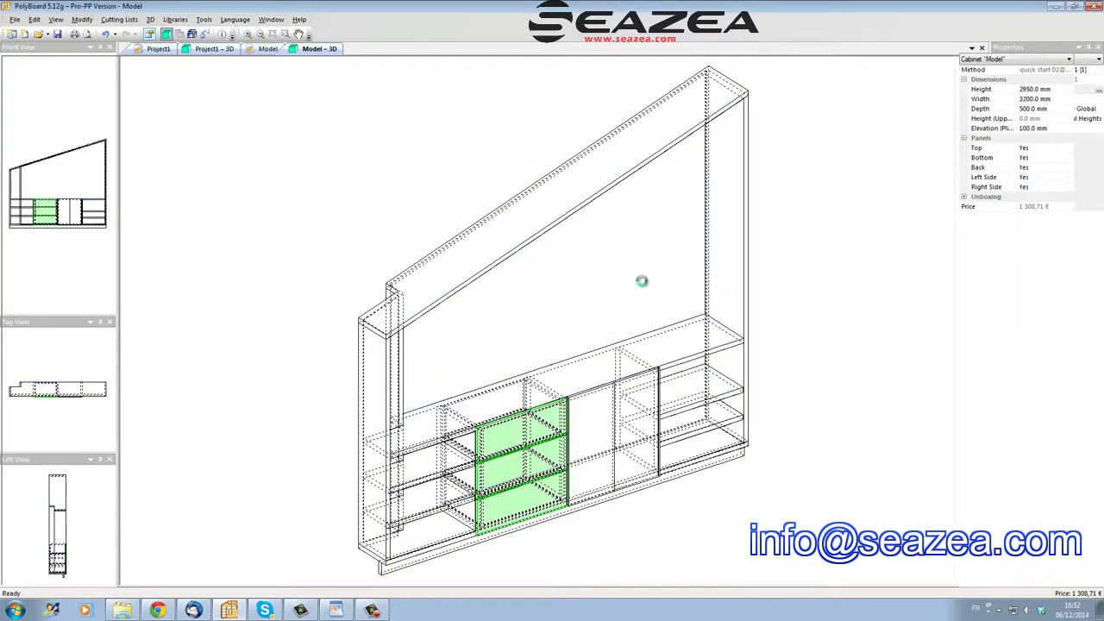
Divide the zone above the lower compartments with three equidistant uprights of type Vertical Division.
click(553, 312)
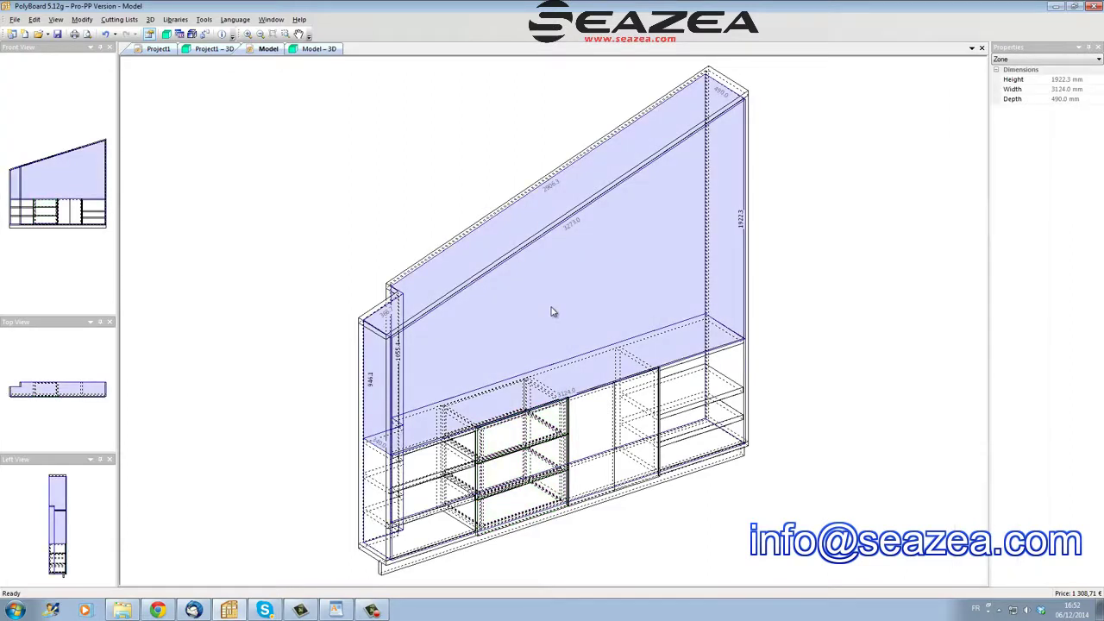
right_click(553, 313)
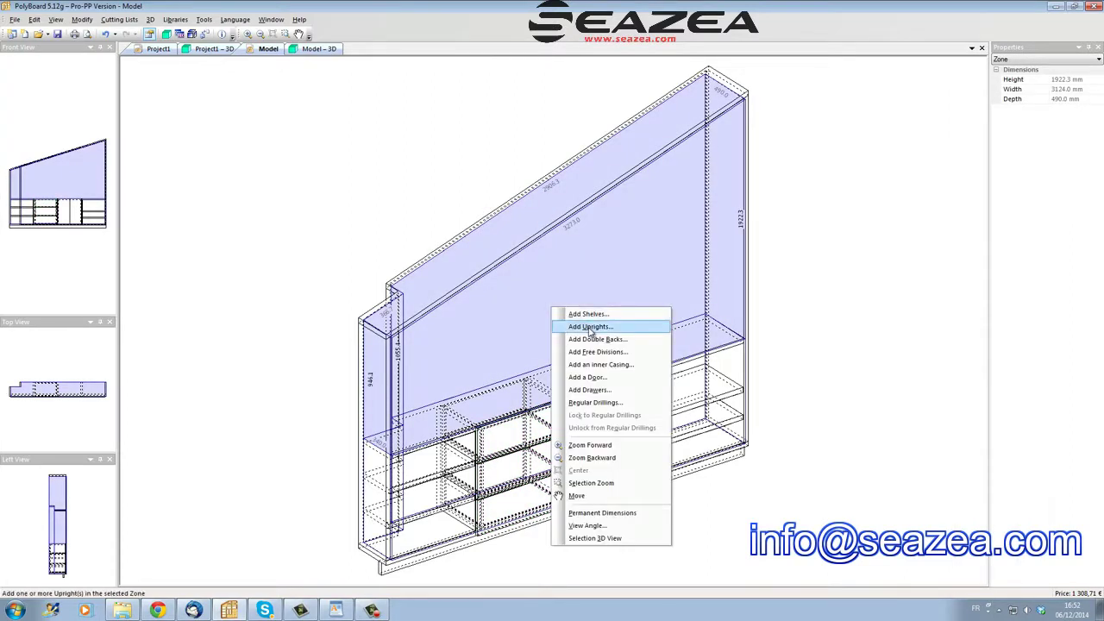
click(590, 325)
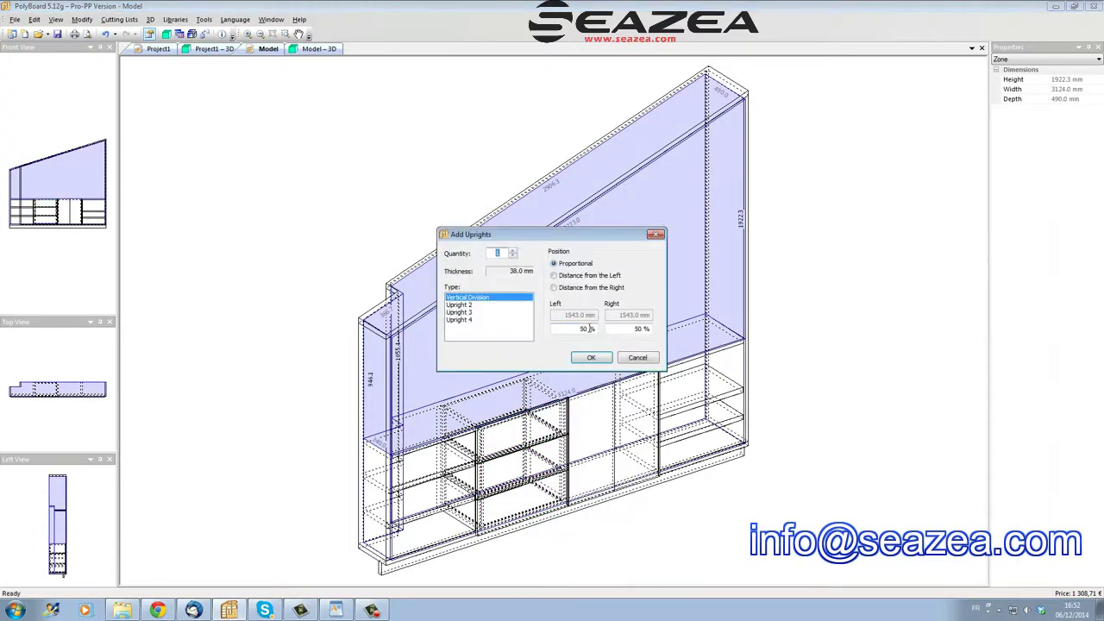
click(513, 250)
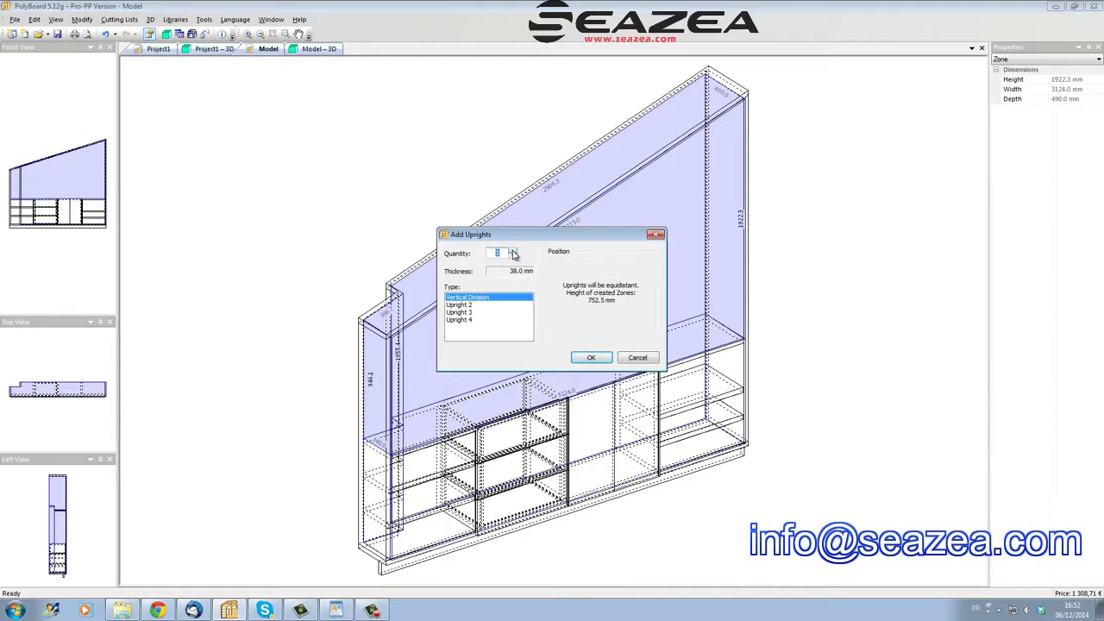
click(591, 358)
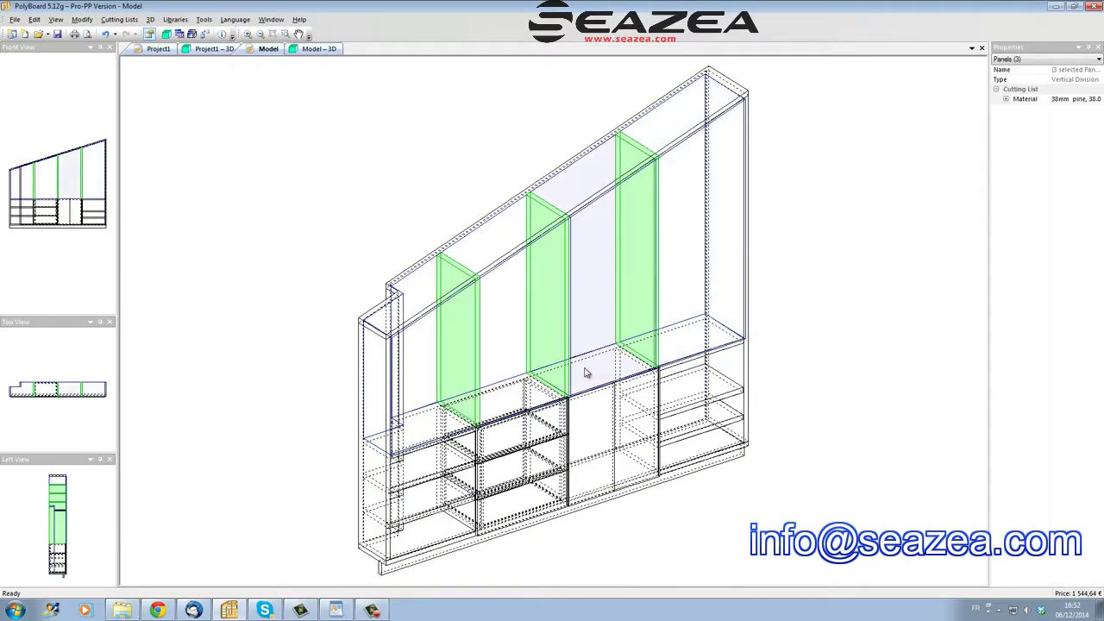
Add three equidistant mobile shelves to the upper compartment beside the pillar notch.
click(442, 367)
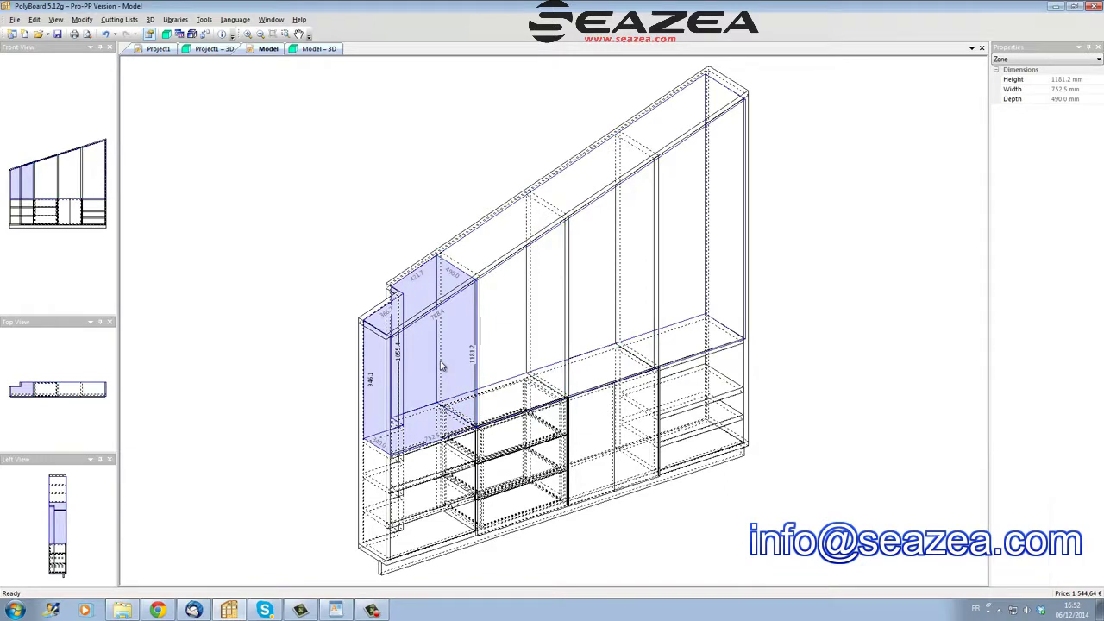
right_click(442, 366)
click(475, 143)
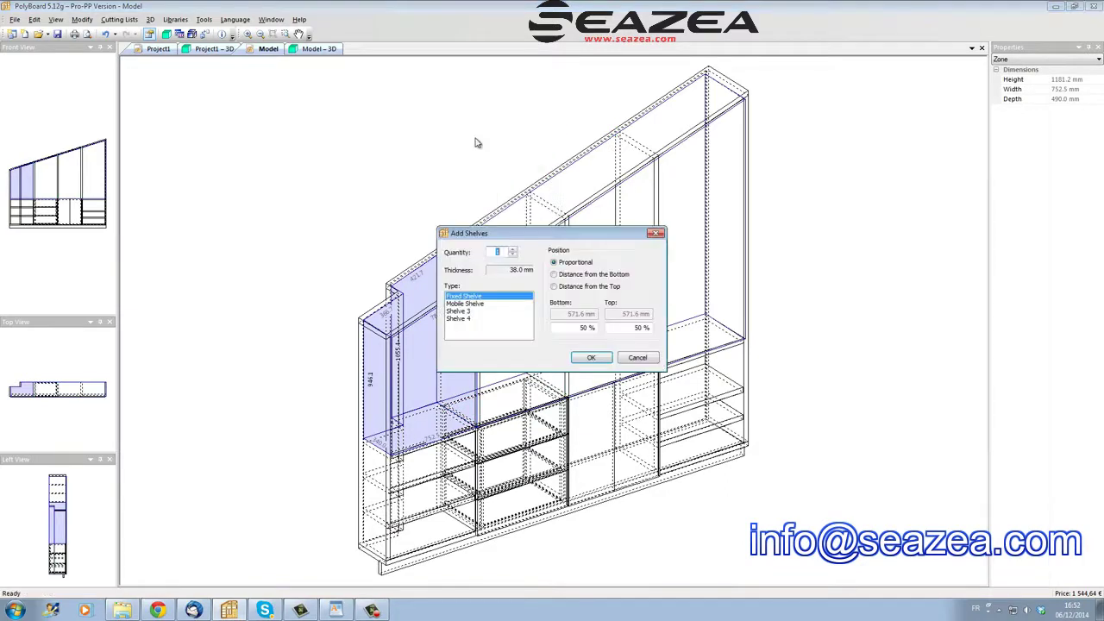
click(483, 304)
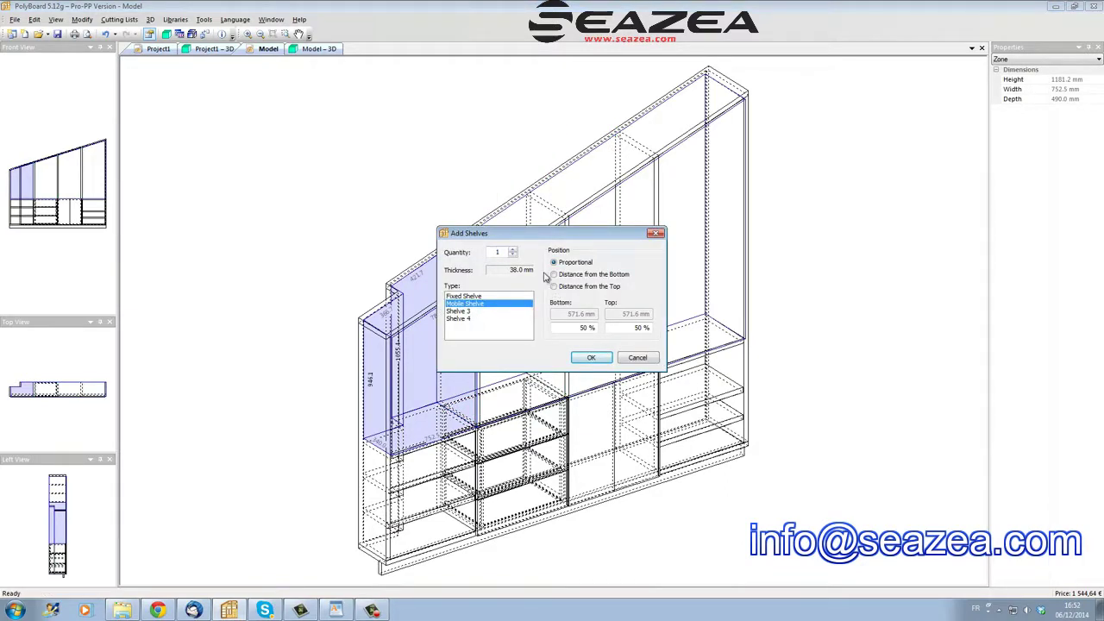
click(513, 250)
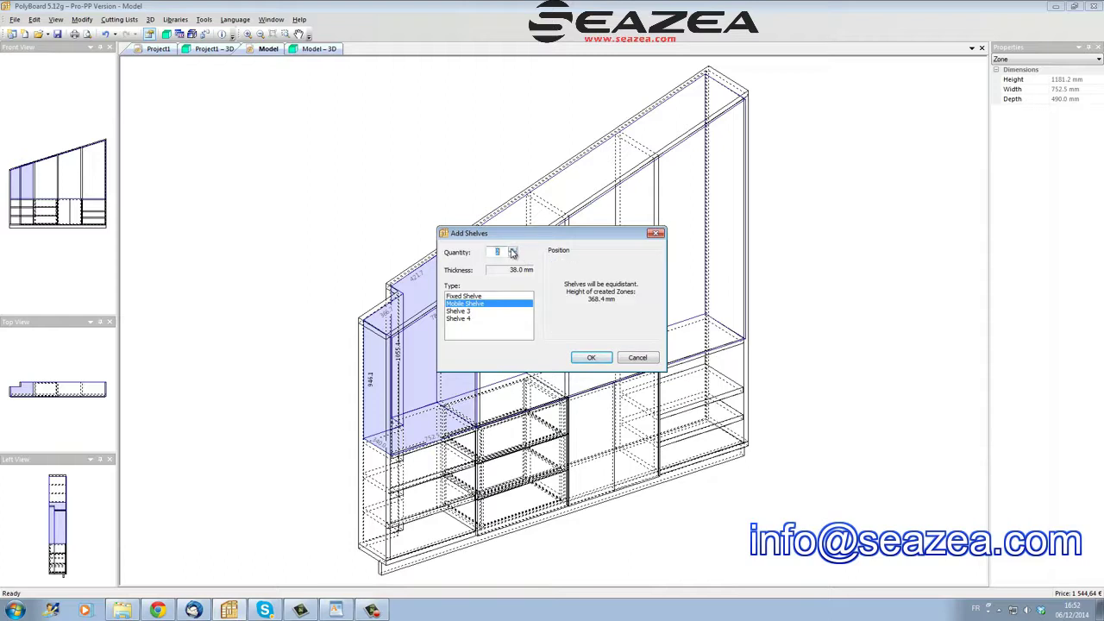
click(591, 357)
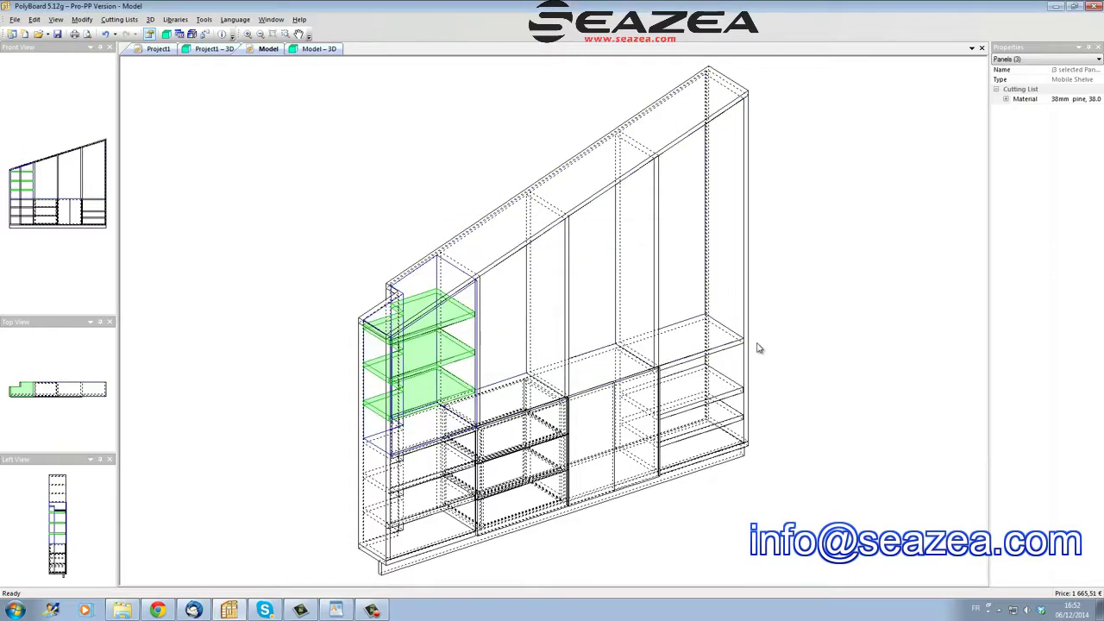
Delete the topmost mobile shelf from the upper compartment beside the pillar notch.
click(460, 322)
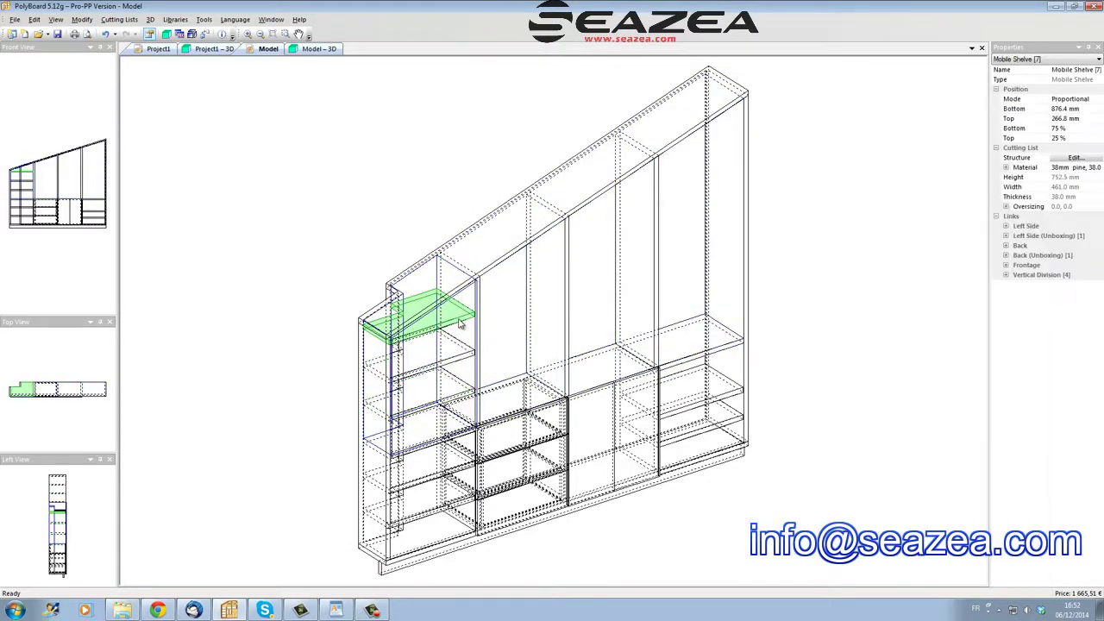
key(Delete)
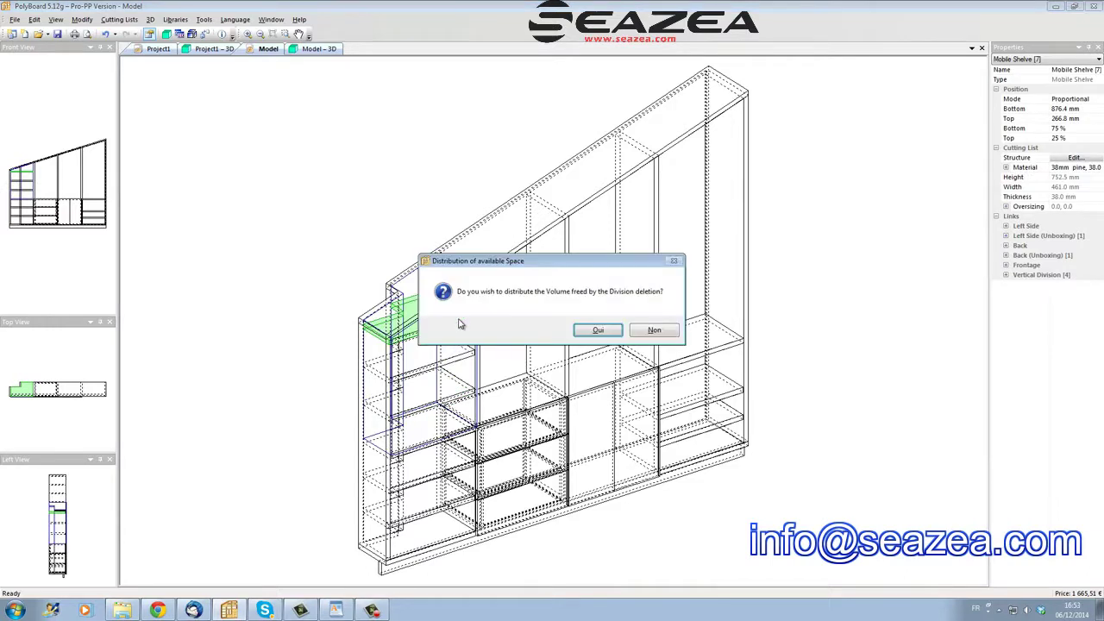
click(611, 332)
Fit an Applied Global double door on the upper compartment directly above the lower doors.
right_click(613, 321)
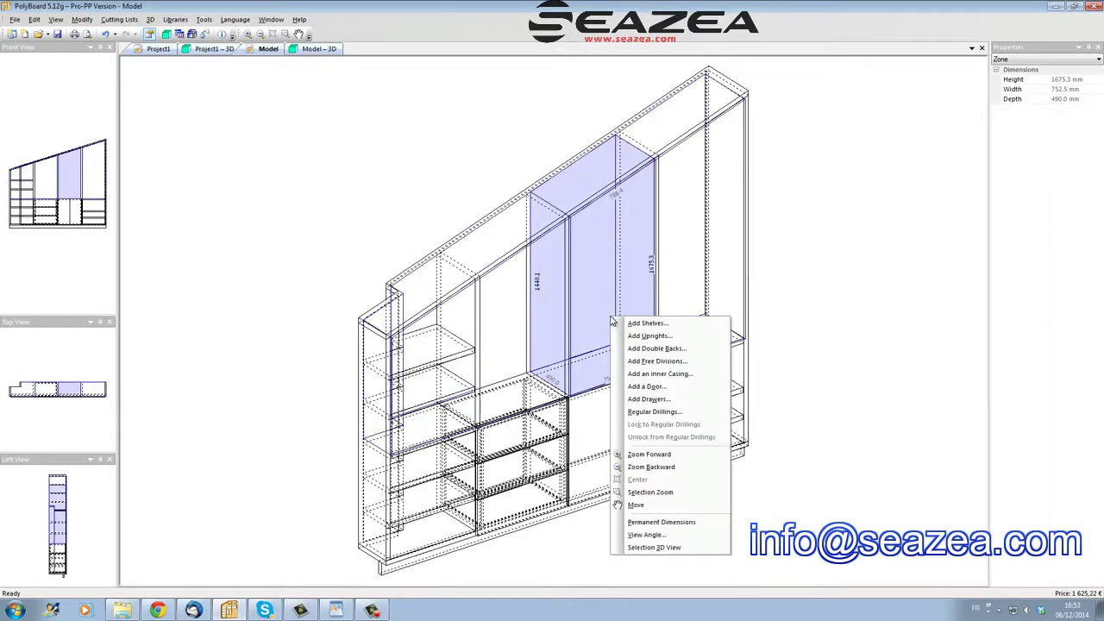
click(642, 387)
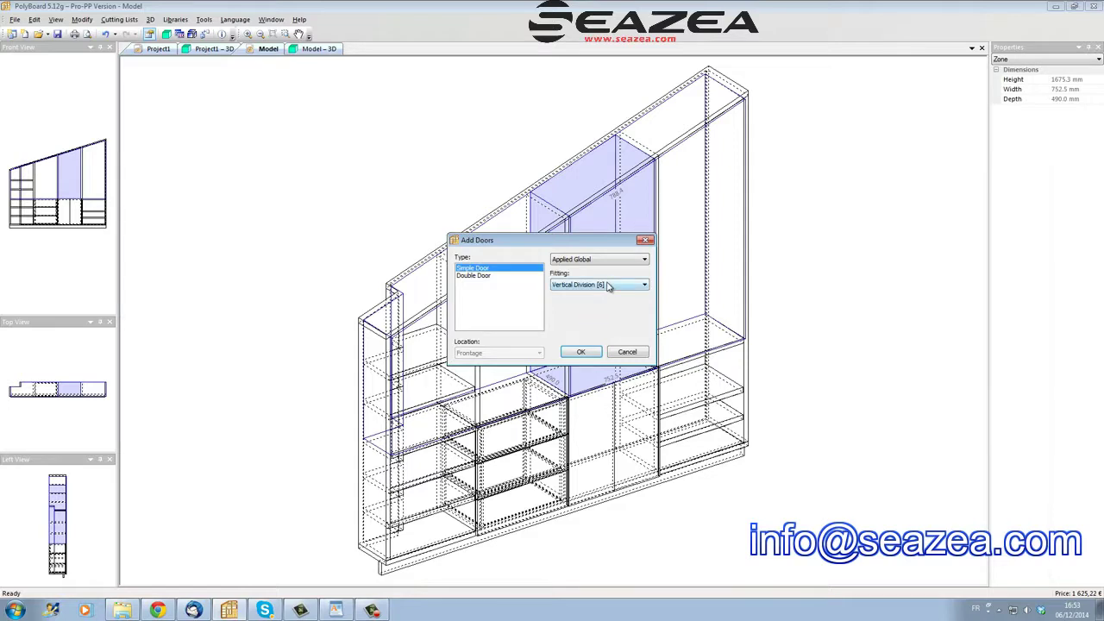
click(480, 276)
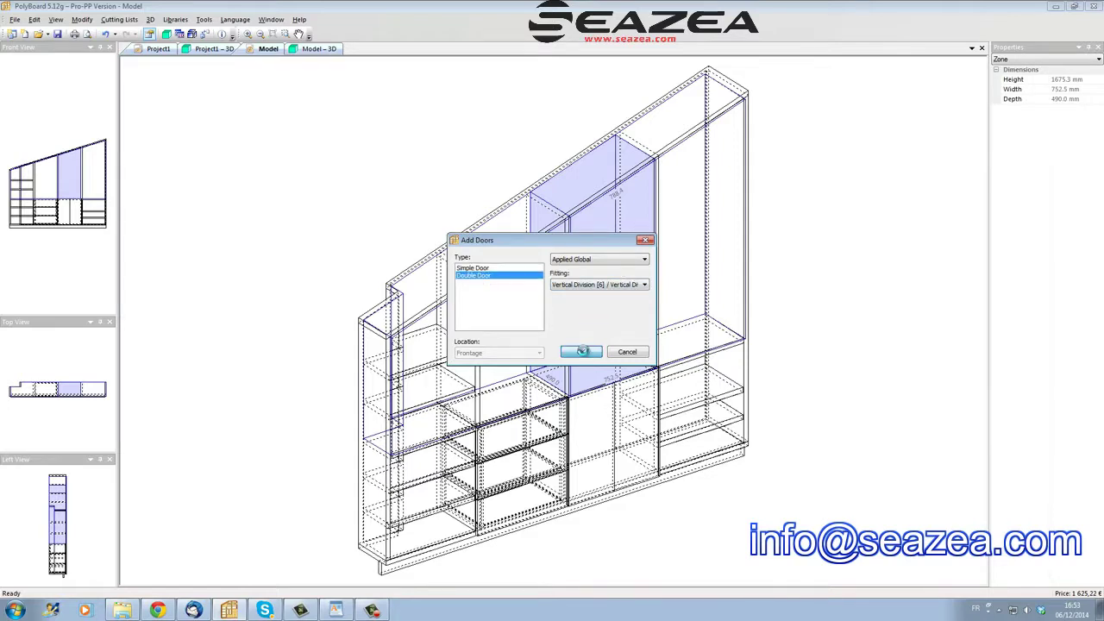
click(580, 352)
Add three equidistant mobile shelves behind the upper double door.
right_click(581, 181)
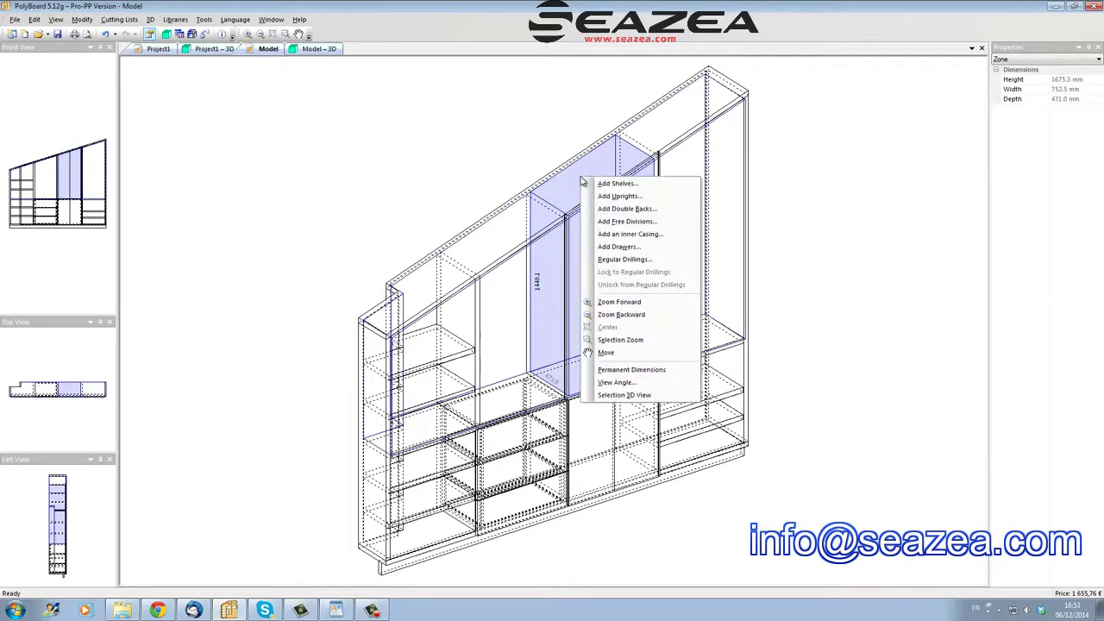
click(604, 184)
click(464, 304)
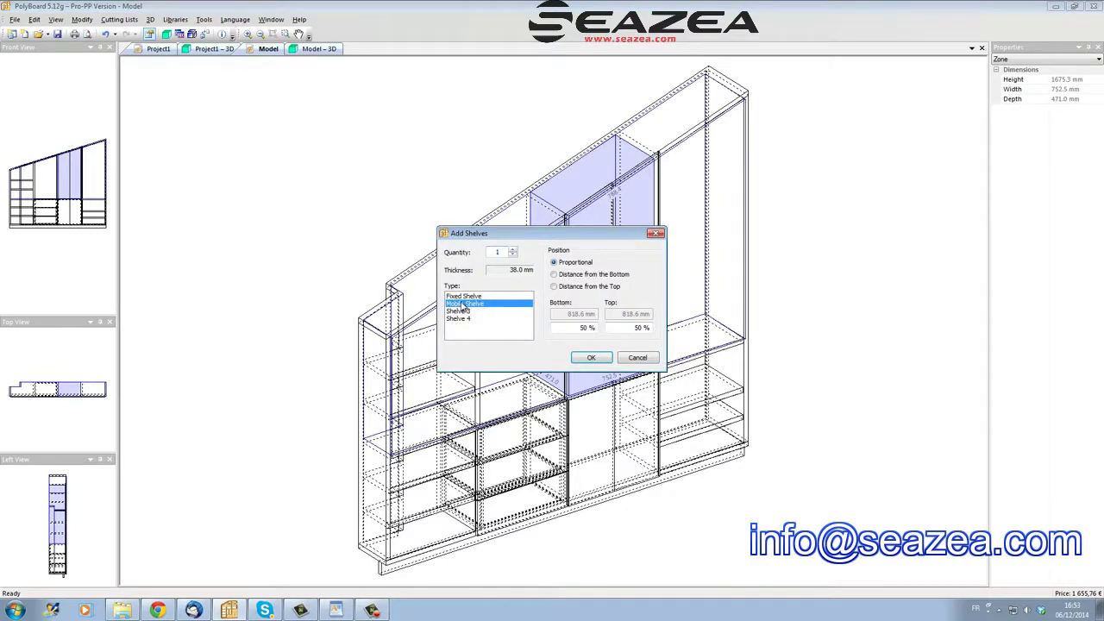
click(514, 249)
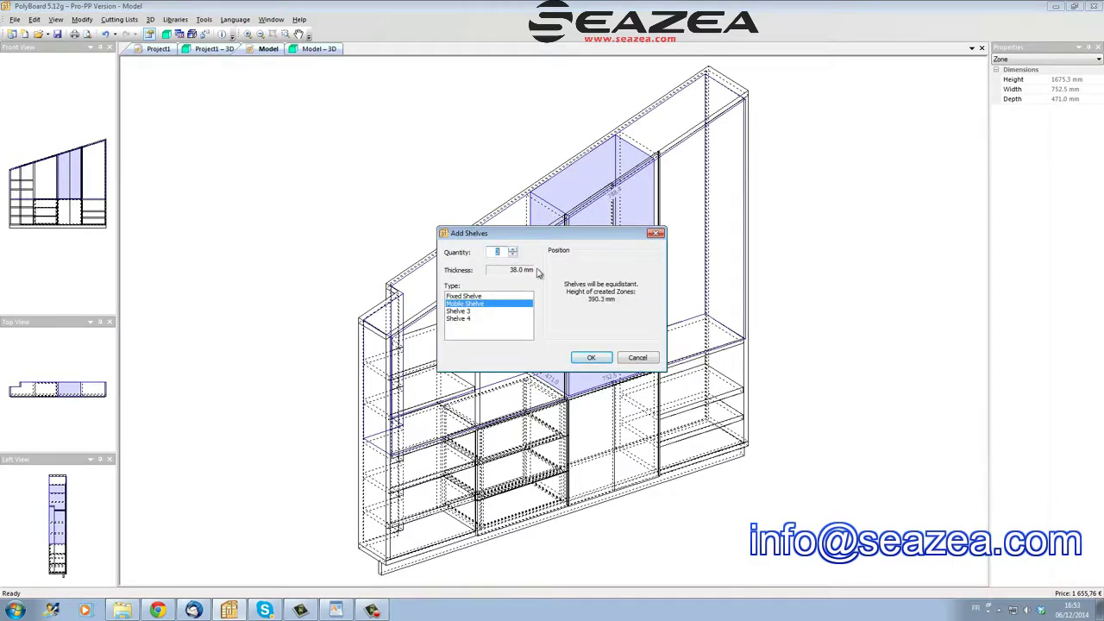
click(591, 357)
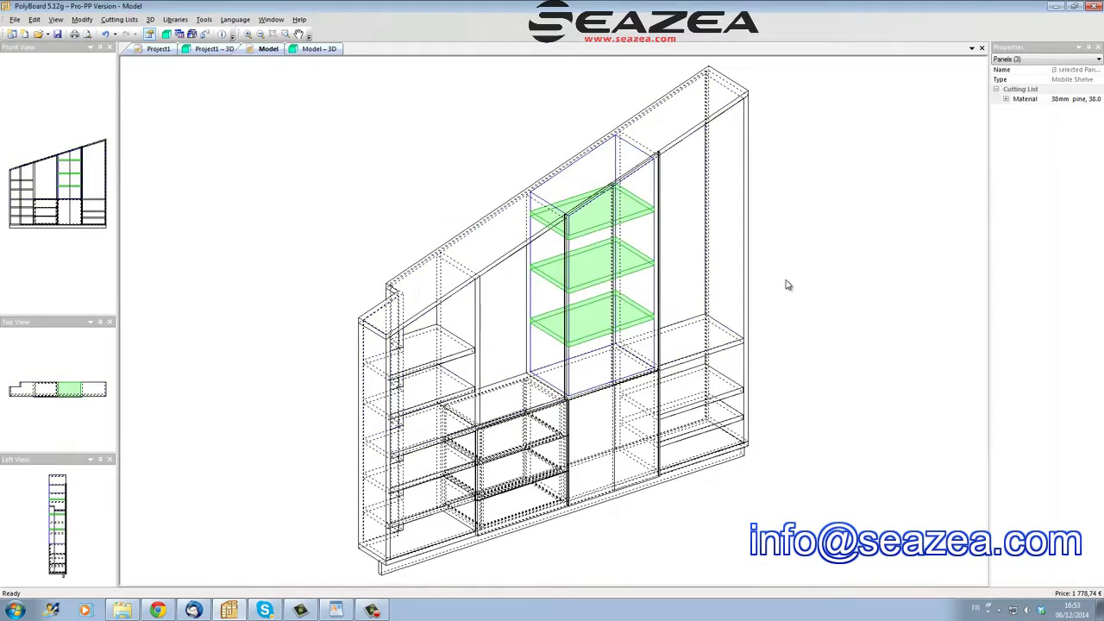
Add two equidistant mobile shelves to the upper compartment above the drawers.
click(511, 331)
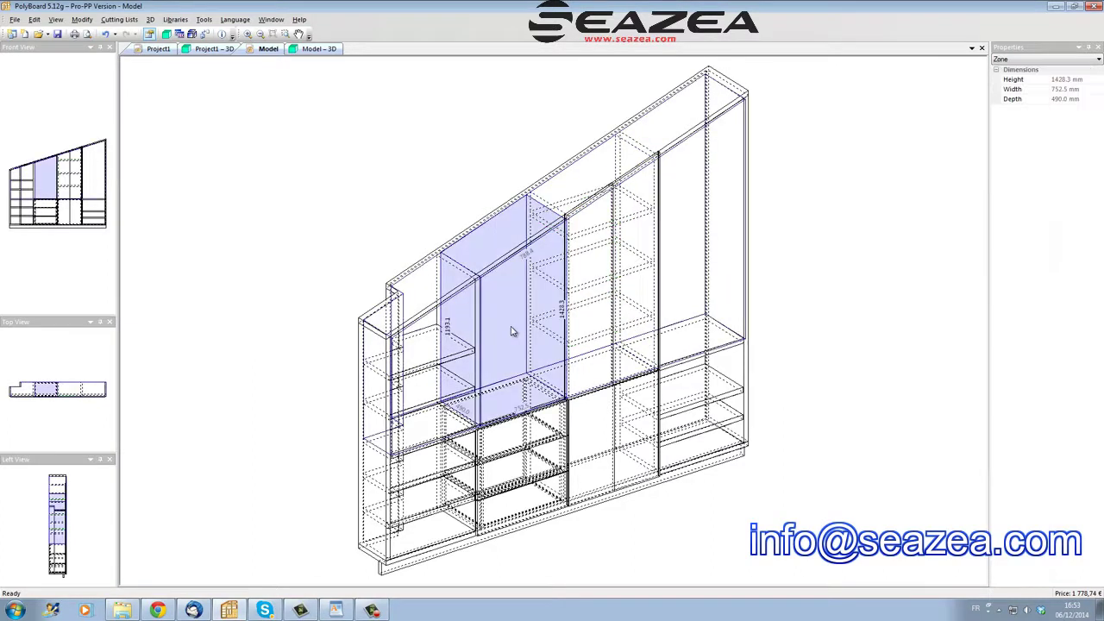
right_click(511, 331)
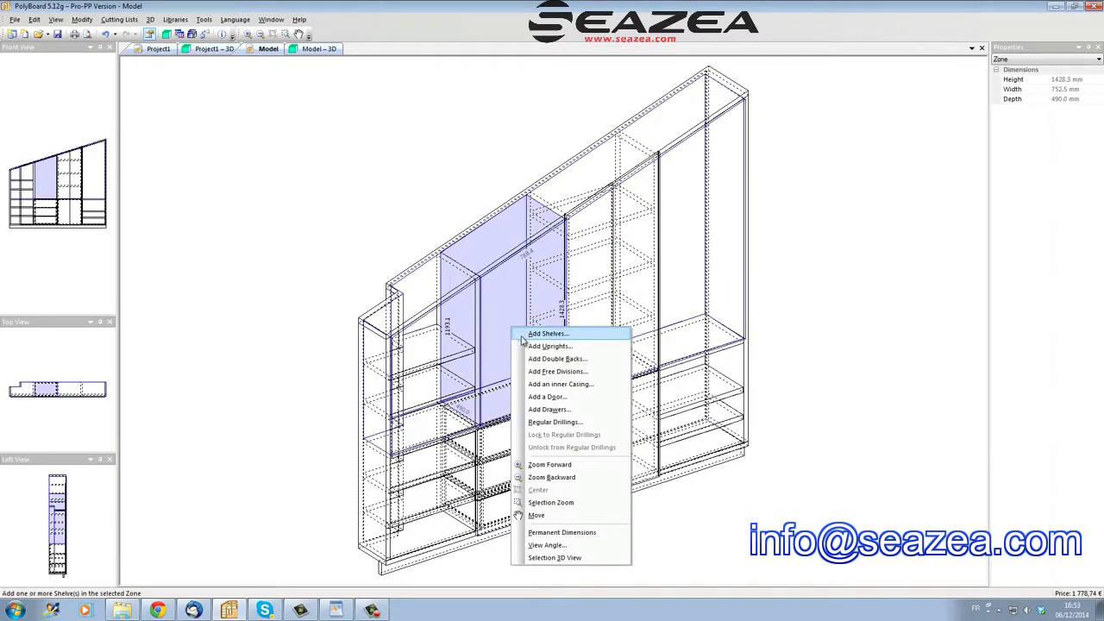
click(547, 335)
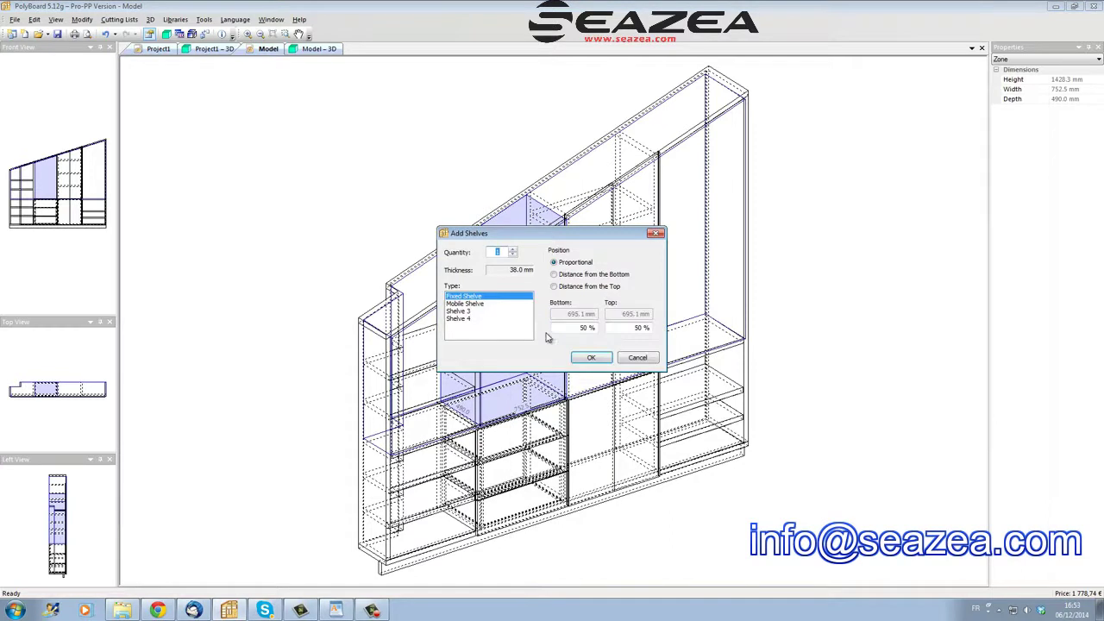
click(466, 305)
click(514, 249)
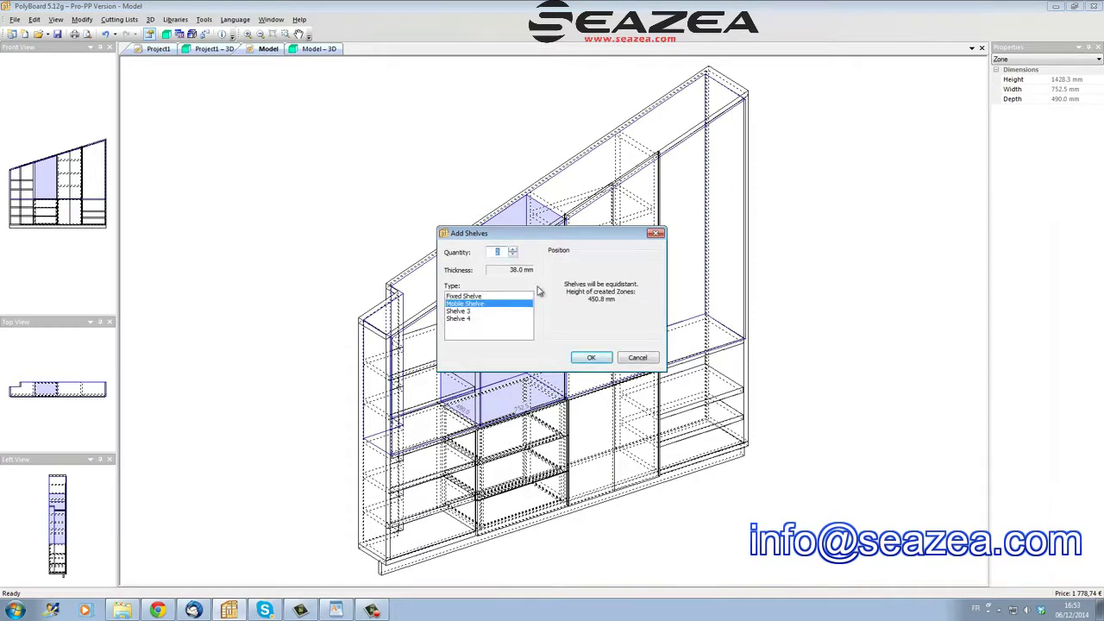
click(591, 357)
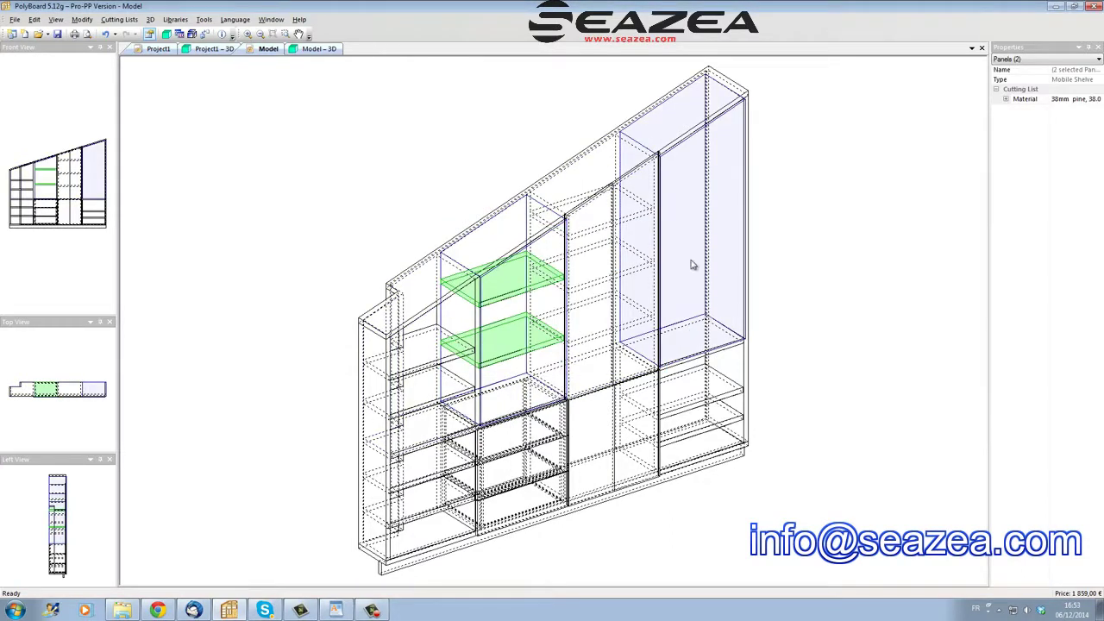
Add three equidistant mobile shelves to the upper compartment at the cabinet's tall end.
click(691, 260)
right_click(691, 261)
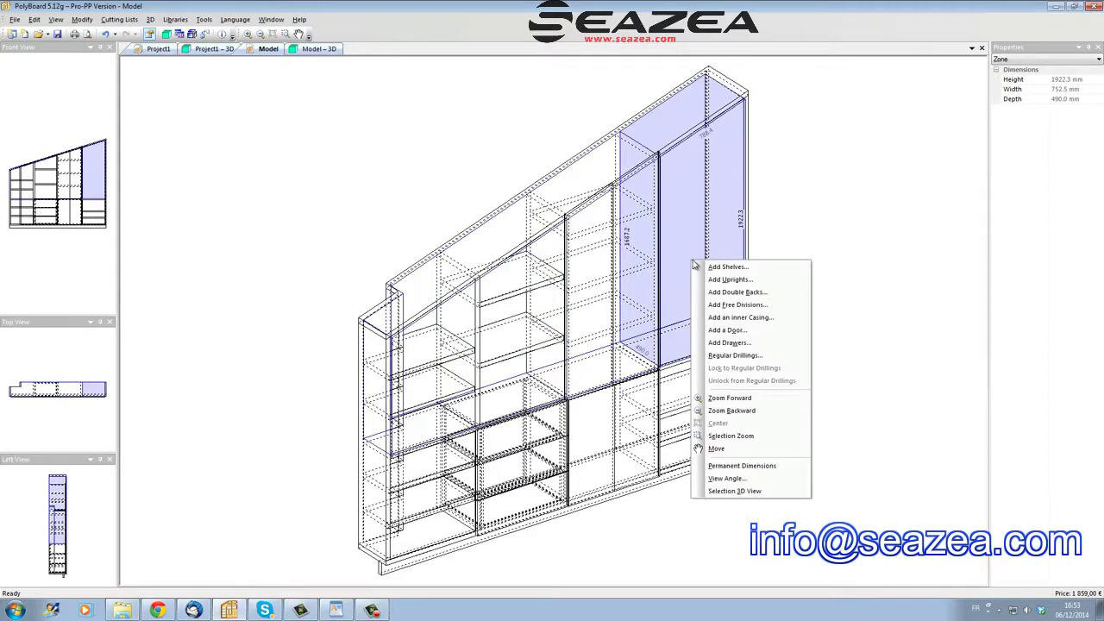
click(707, 266)
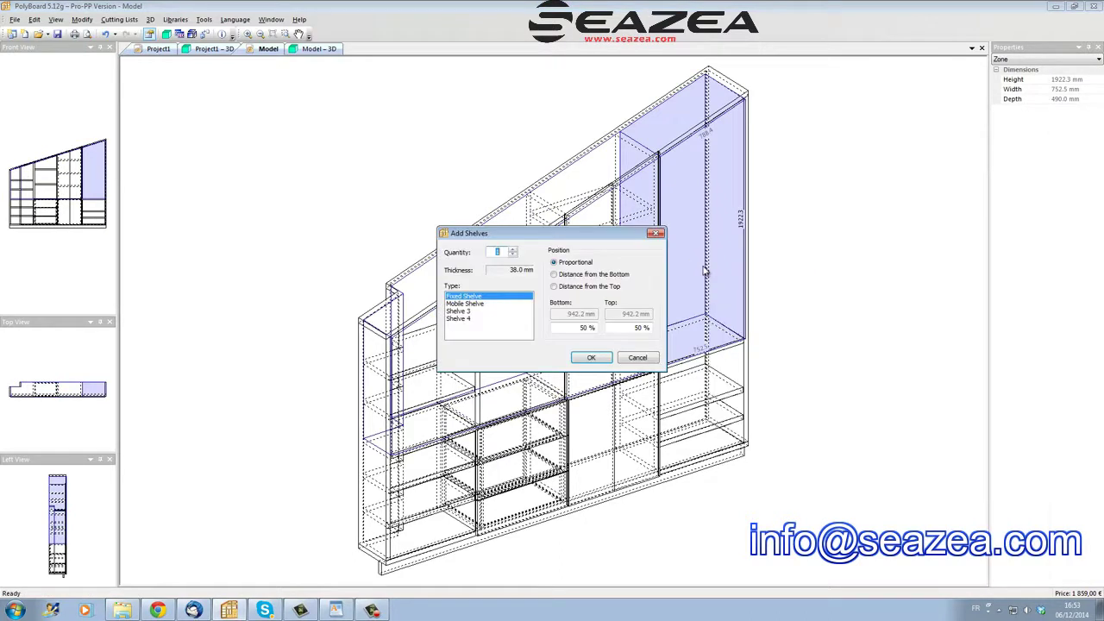
click(513, 249)
click(513, 249)
click(470, 304)
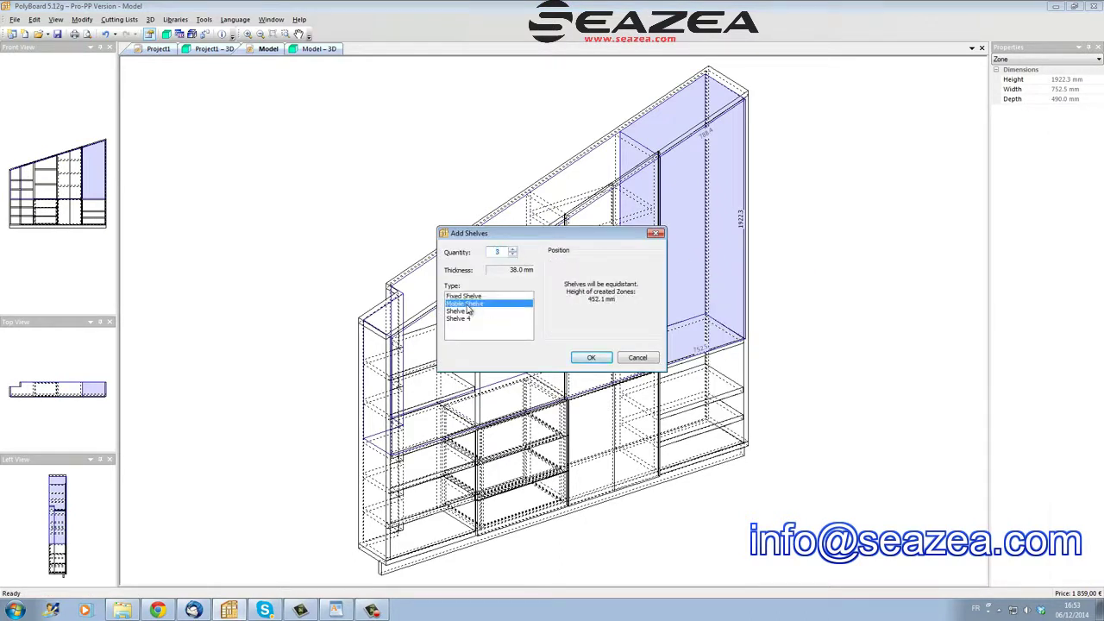
click(607, 358)
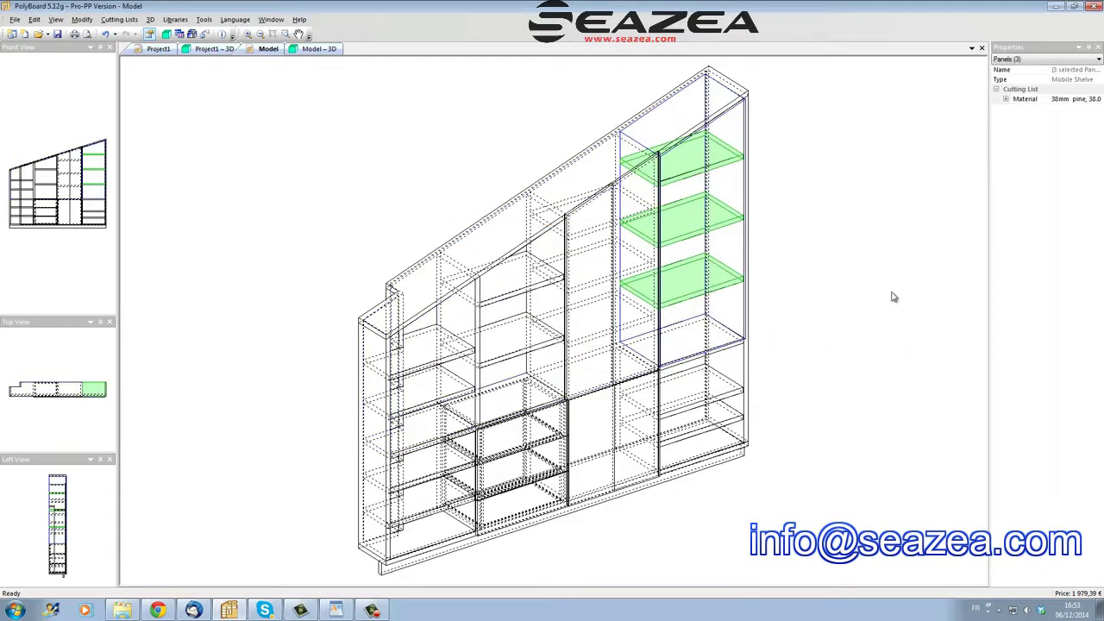
Switch to the 3D view and examine the fitted cabinet under the roof beam, beside the window wall and pillar.
click(326, 50)
drag(517, 333, 828, 337)
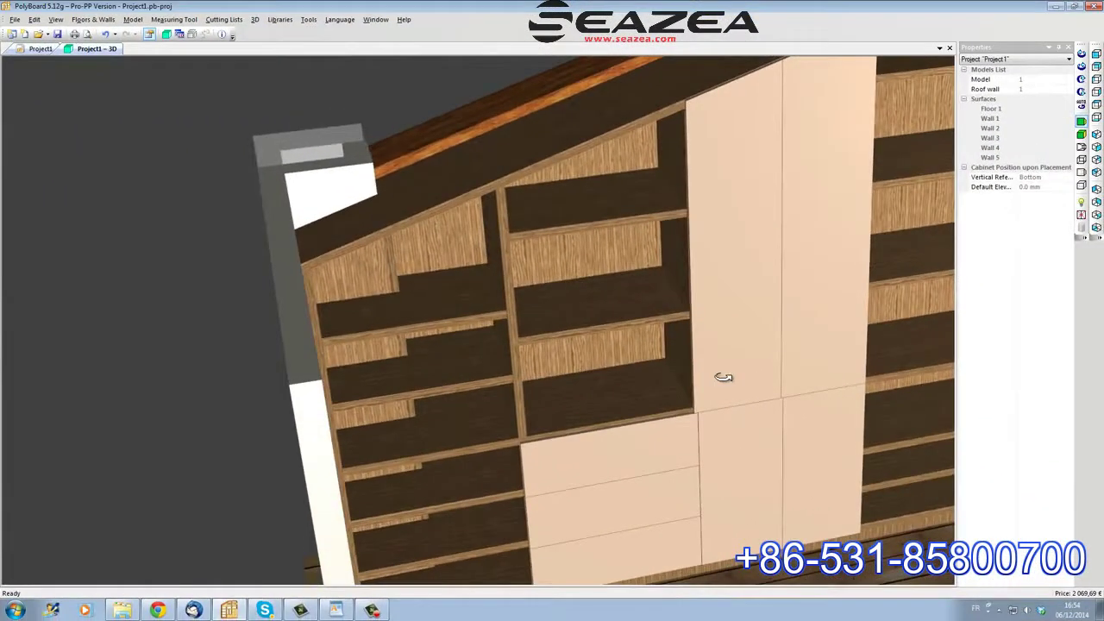
scroll(723, 377, down, 5)
drag(724, 382, 743, 341)
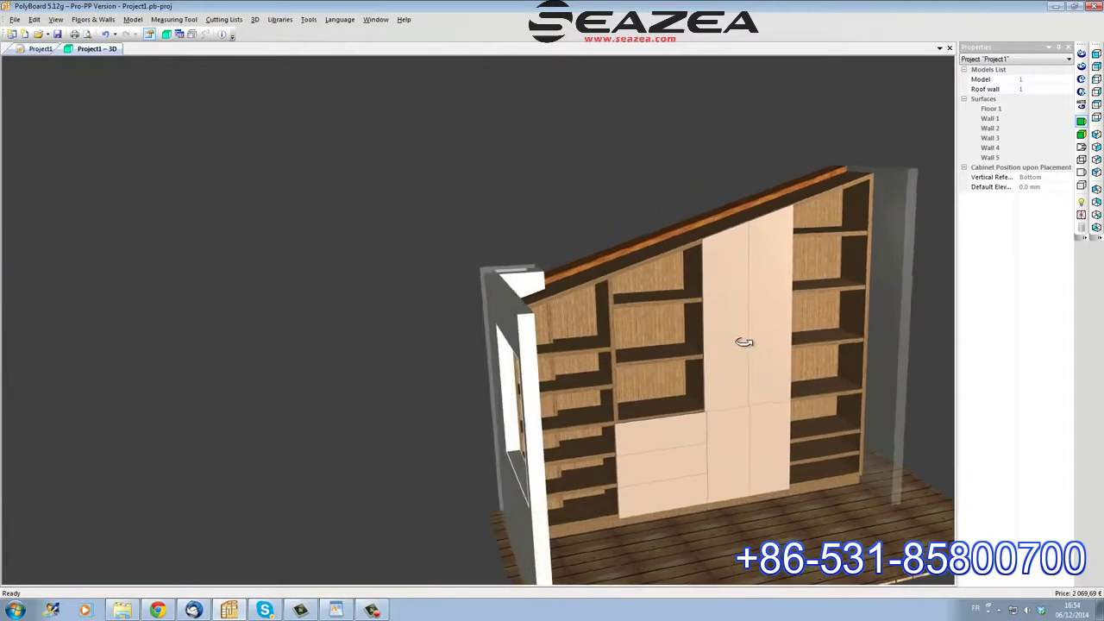
Show the doors and drawers opened in the project's 3D view and examine the cabinet's interior.
click(1082, 214)
drag(793, 393, 773, 351)
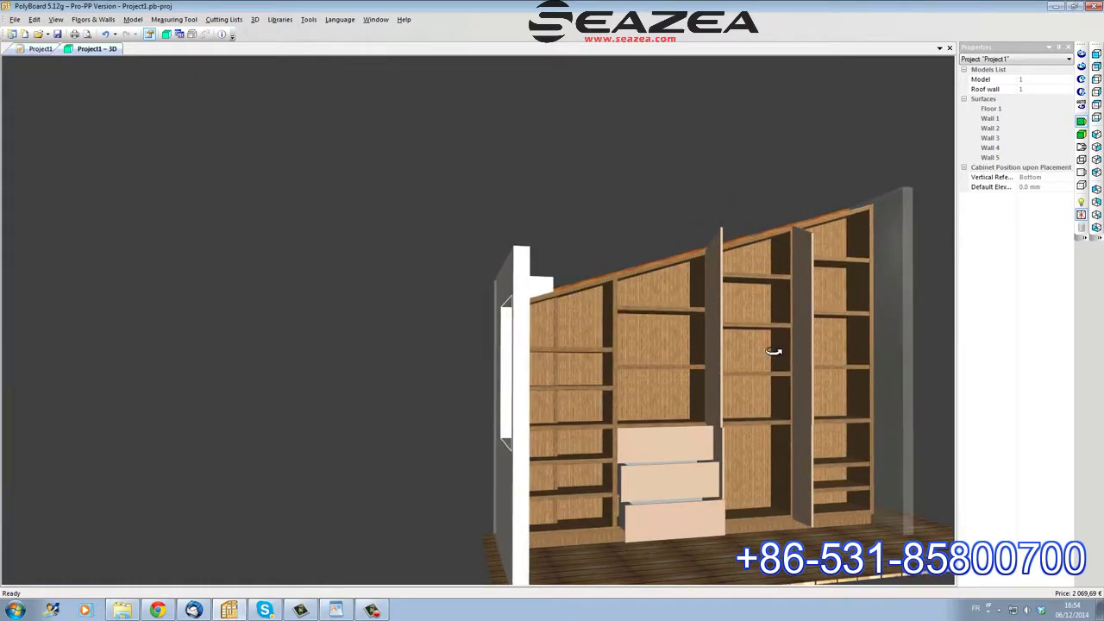
drag(865, 367, 706, 397)
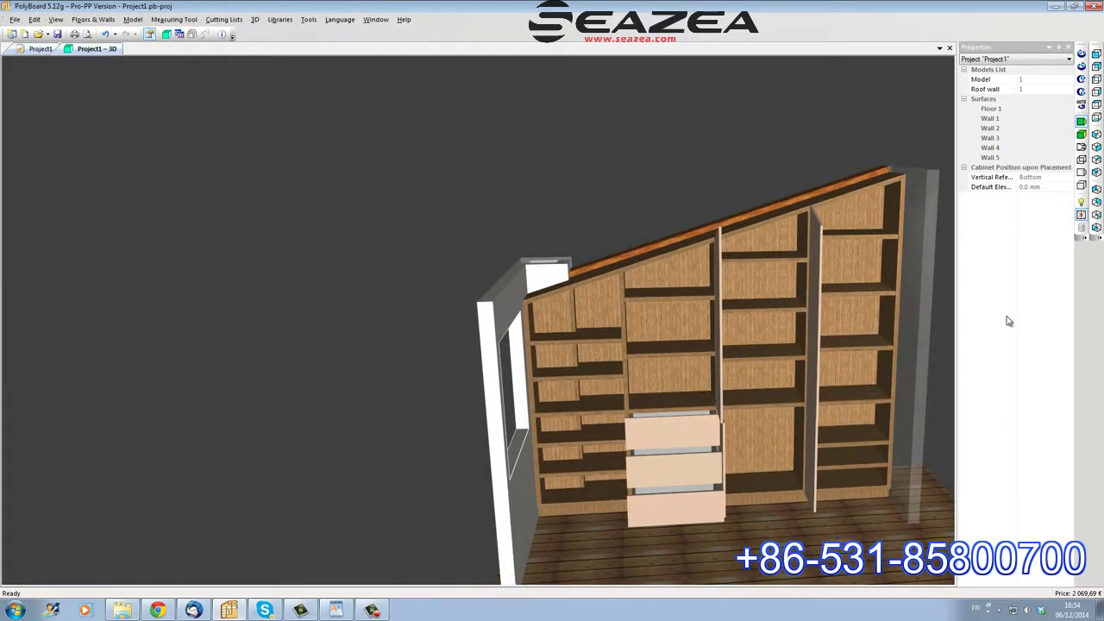
Show the doors and drawers closed, examine the cabinet in the whole room, and return to the project drawing.
click(1081, 227)
middle_drag(823, 411, 563, 357)
scroll(690, 372, down, 2)
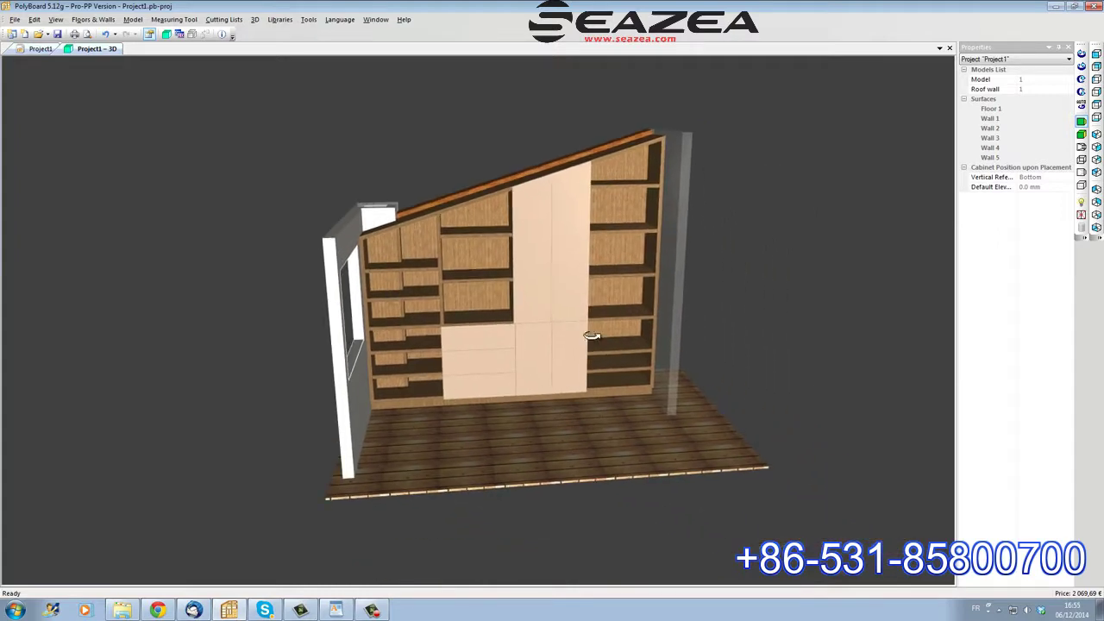
scroll(567, 355, up, 2)
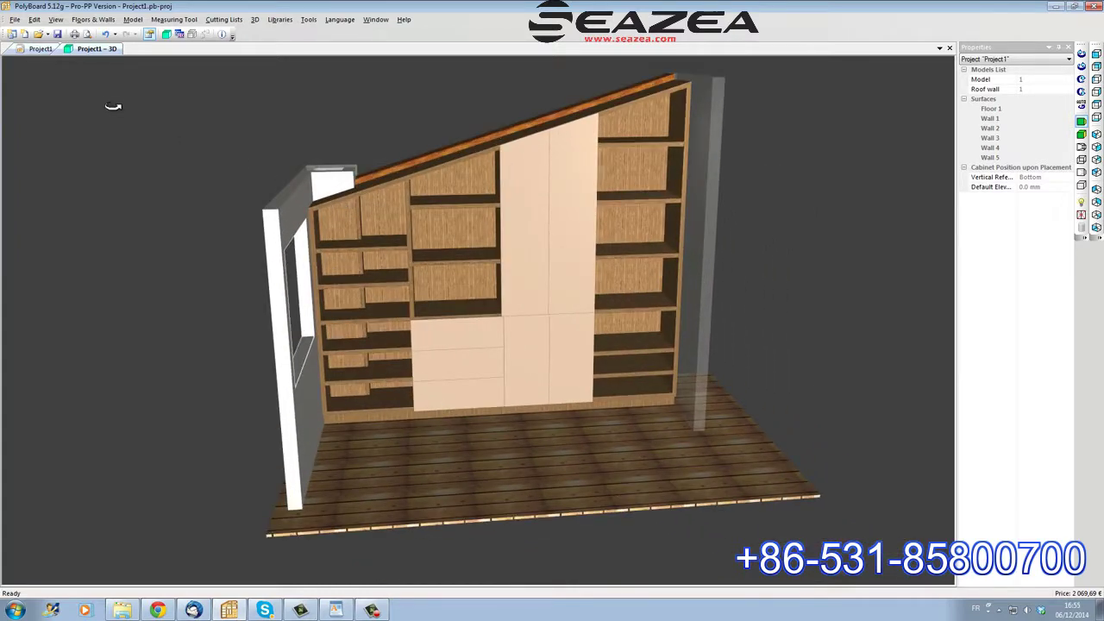
click(40, 48)
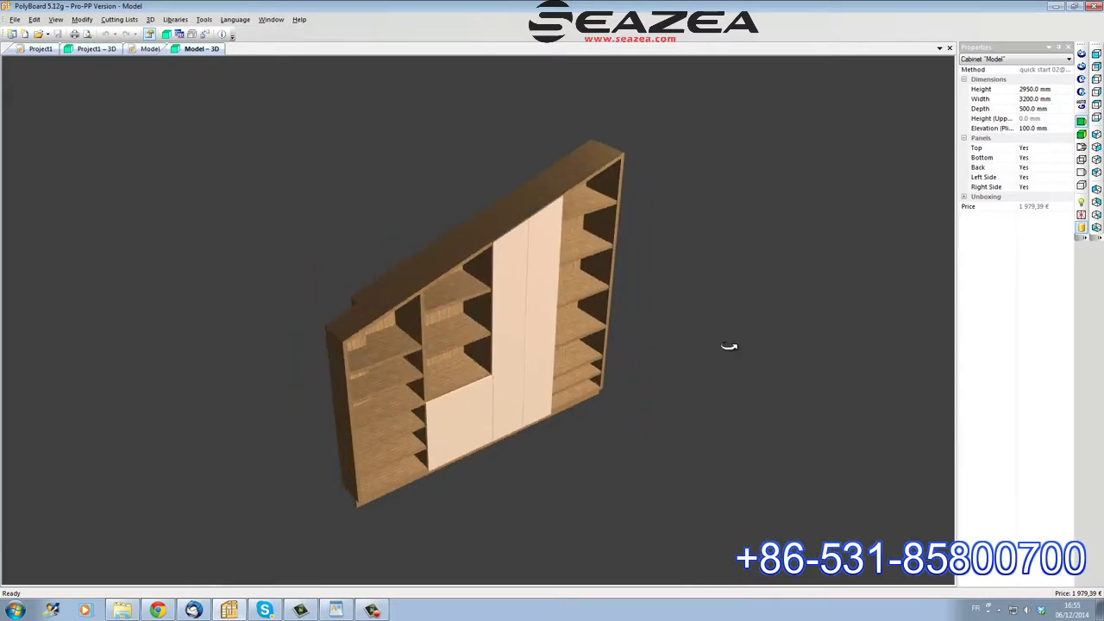
Display the cabinet model as a wireframe with faint hidden edges and examine its shelf holes and panel fittings.
click(1081, 172)
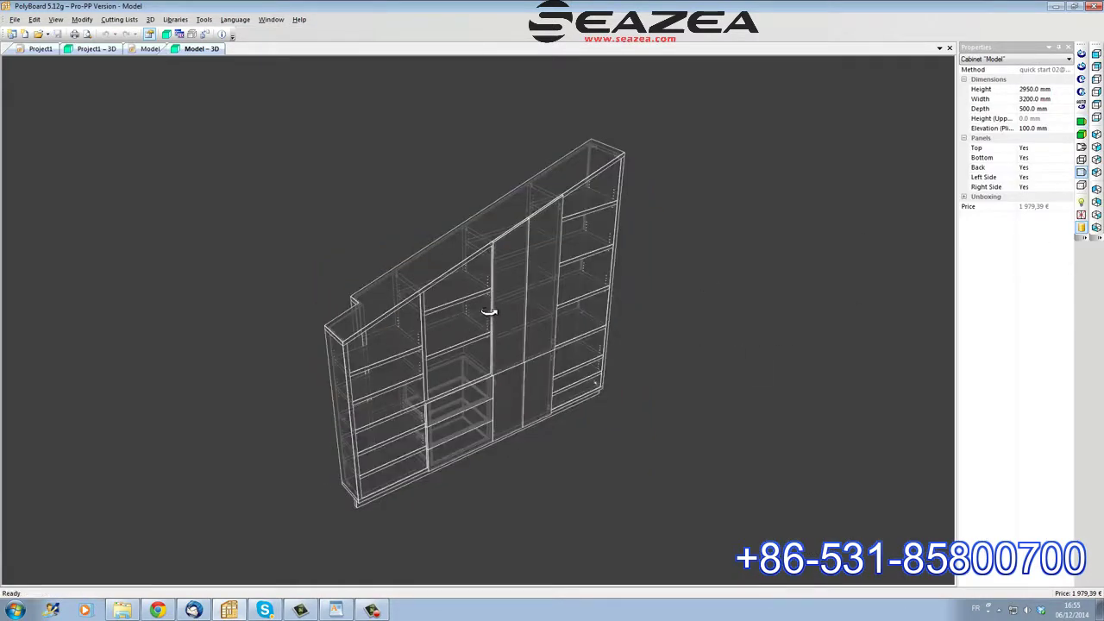
scroll(478, 320, up, 3)
scroll(470, 302, up, 5)
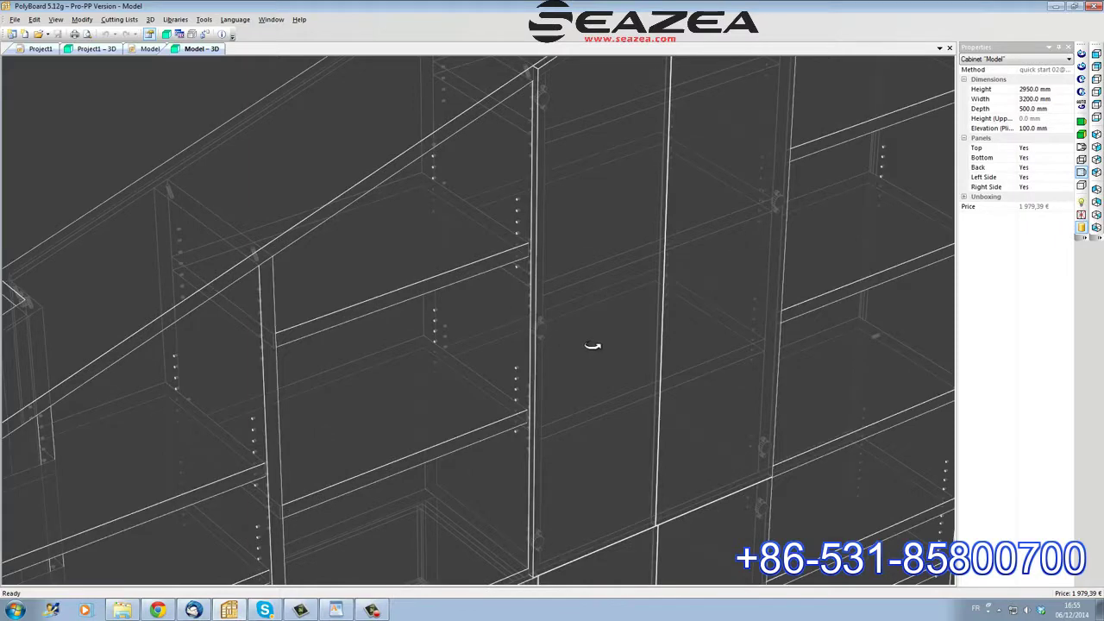
scroll(509, 263, down, 5)
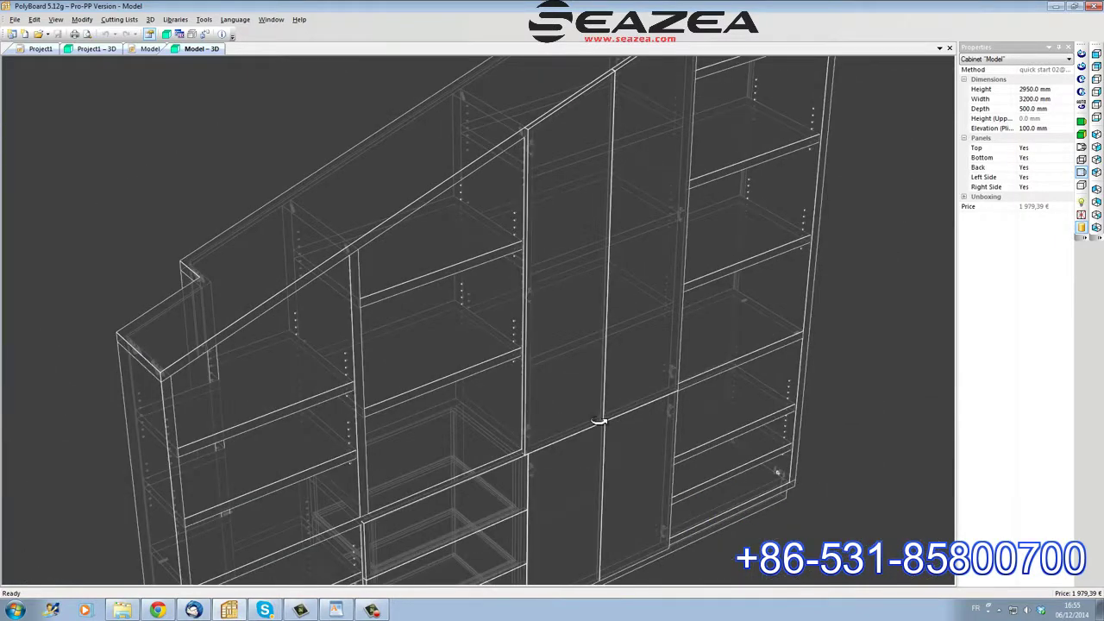
drag(284, 445, 584, 388)
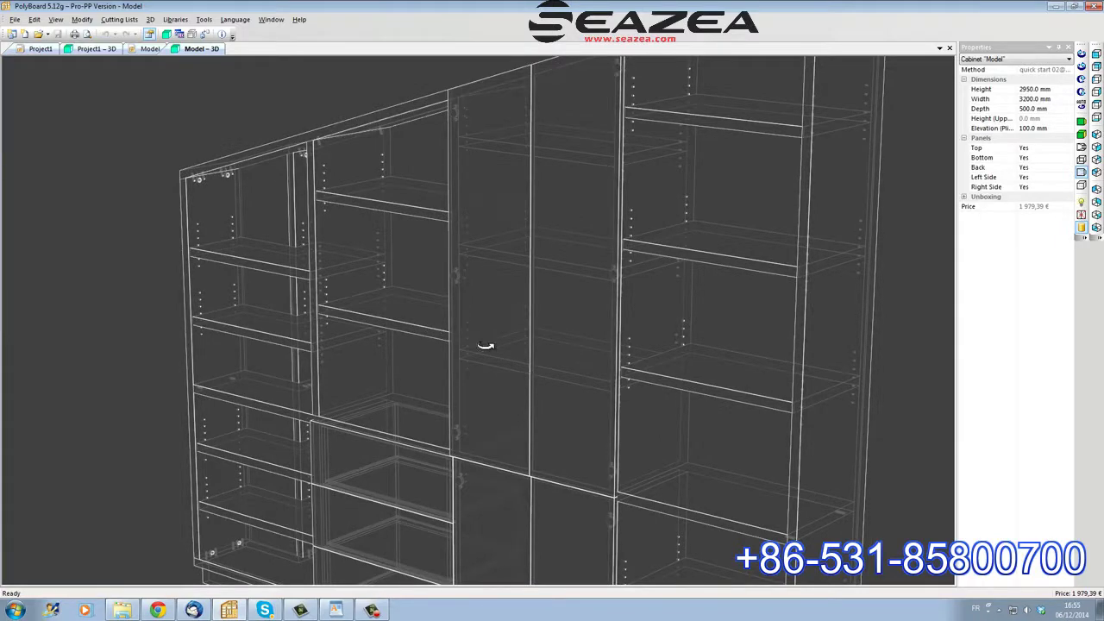
Show the doors and drawers opened in the wireframe view and examine the hinges, lower compartments and plinth at the tall end.
click(1082, 215)
click(453, 435)
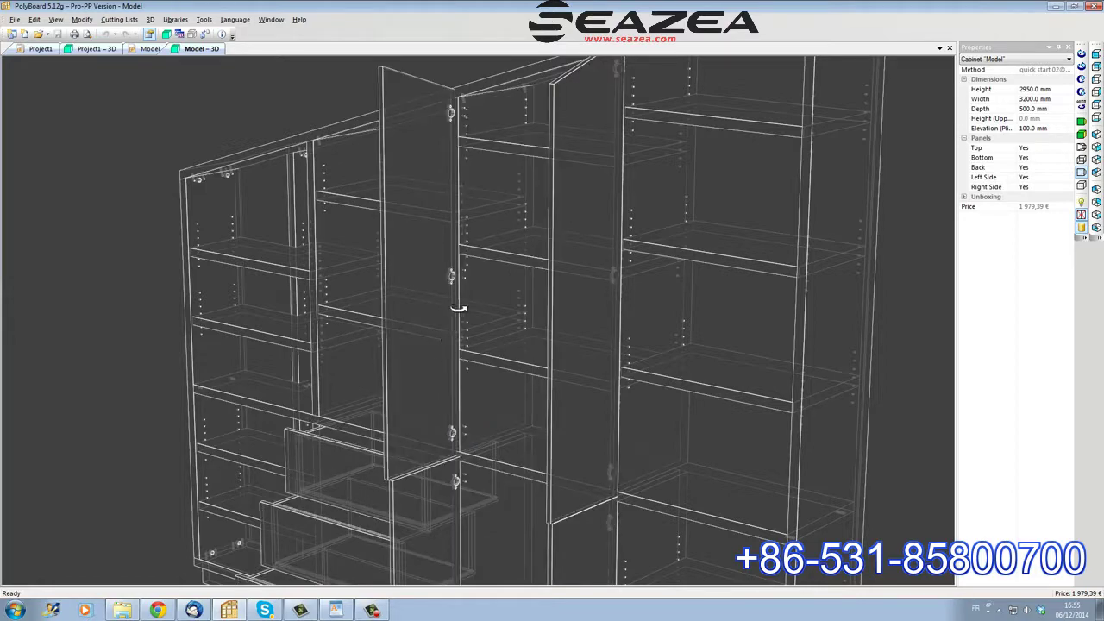
scroll(453, 309, up, 2)
scroll(453, 309, up, 2)
scroll(453, 309, down, 3)
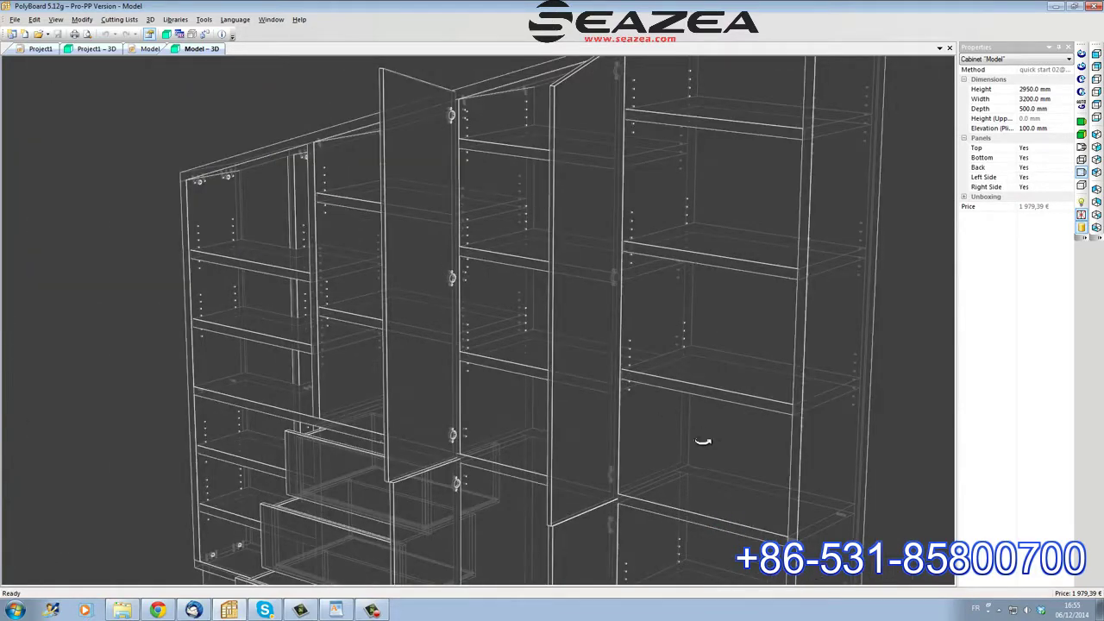
middle_drag(723, 443, 555, 148)
scroll(642, 454, up, 2)
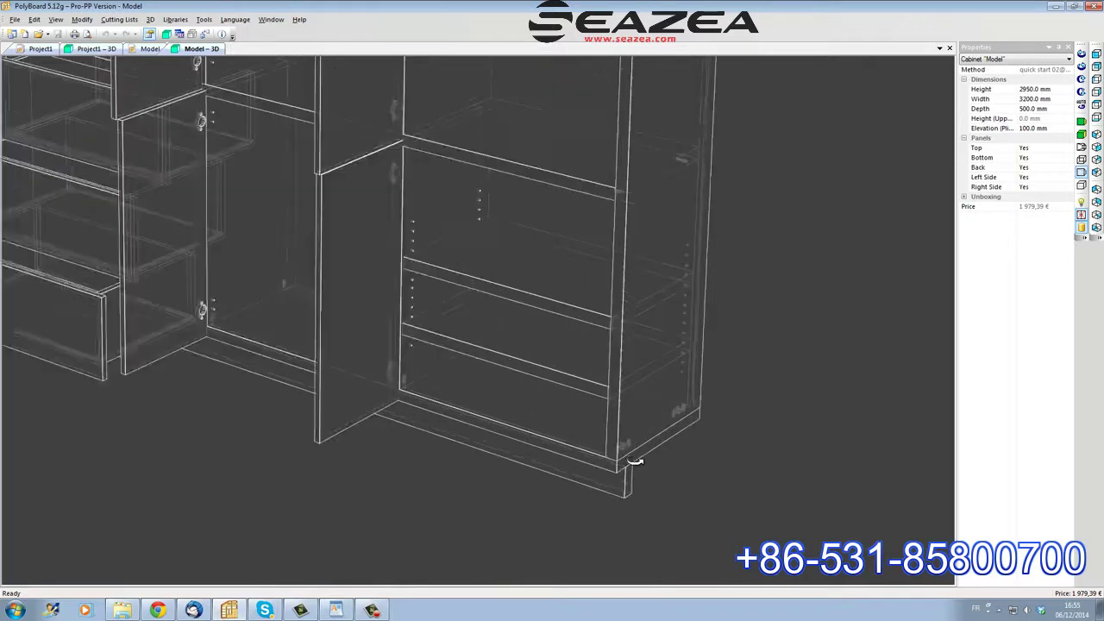
scroll(621, 448, up, 2)
scroll(616, 448, down, 1)
Examine the construction of the three opened drawers from the front and from the cabinet's low end.
middle_drag(241, 370, 398, 466)
scroll(399, 467, down, 4)
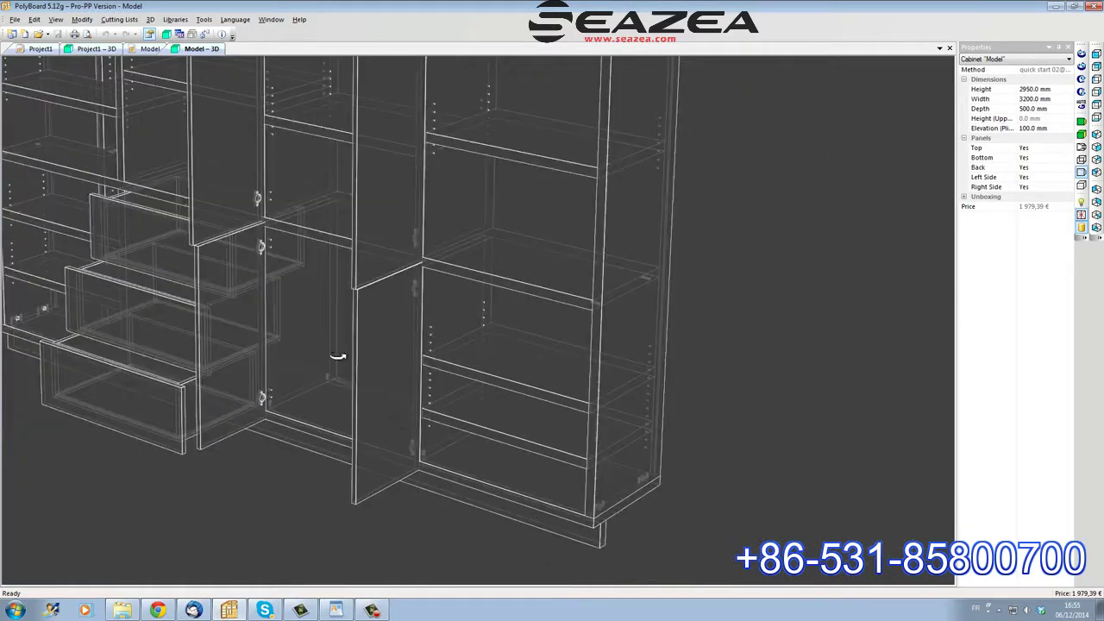
middle_drag(226, 351, 311, 383)
drag(250, 351, 353, 397)
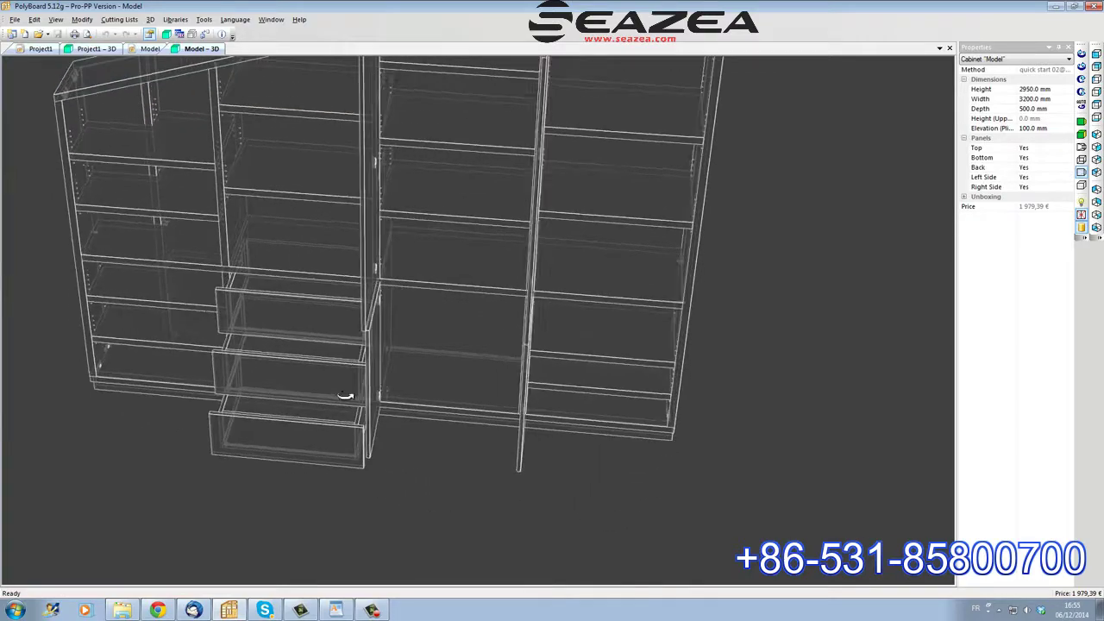
drag(221, 339, 452, 398)
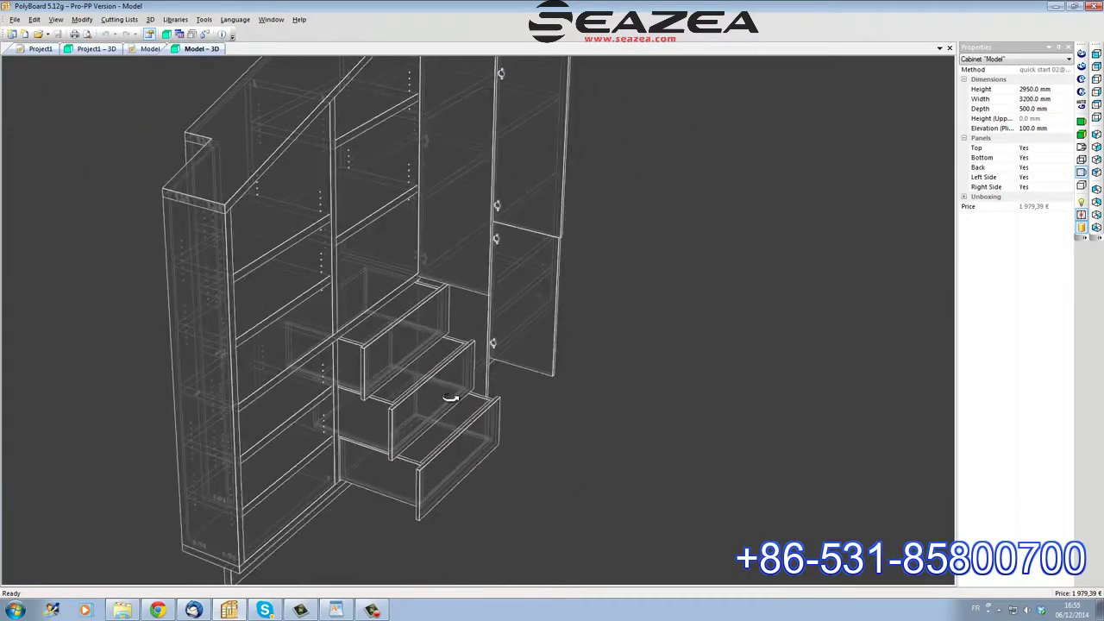
scroll(405, 410, up, 3)
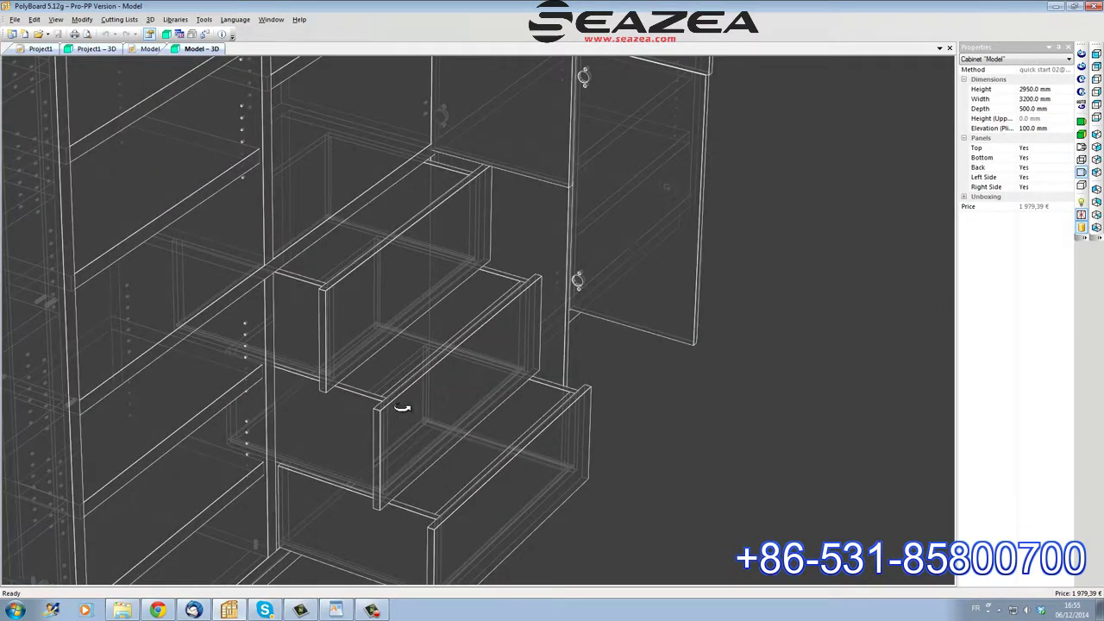
scroll(402, 409, down, 3)
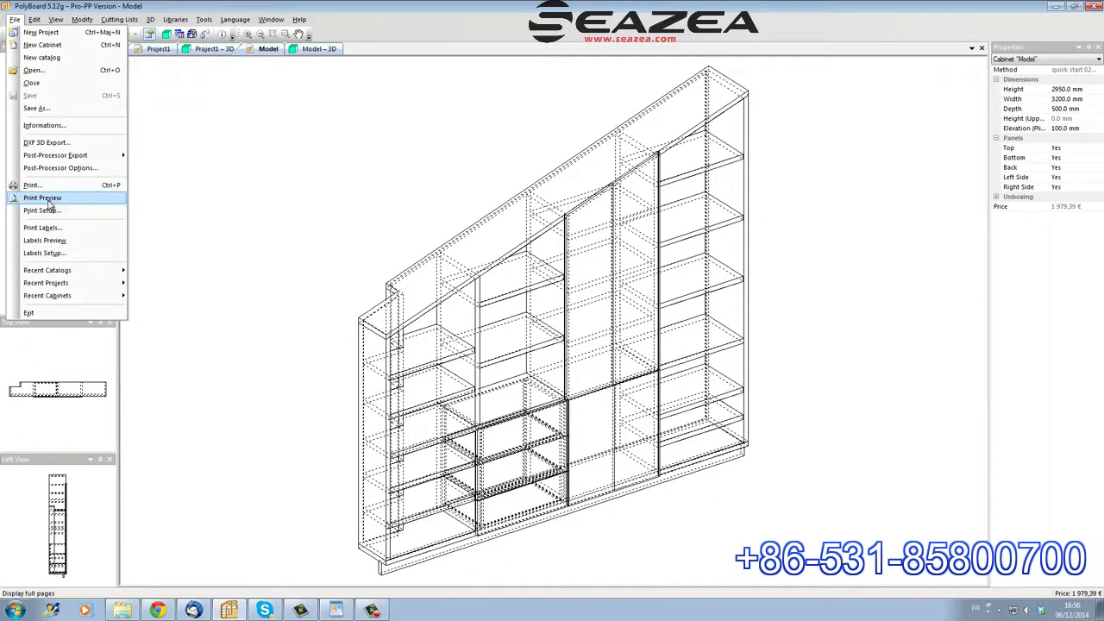
Preview the cabinet's printed report and page through the cutting lists, price summary and dimensioned drawings of the individual panels.
click(52, 197)
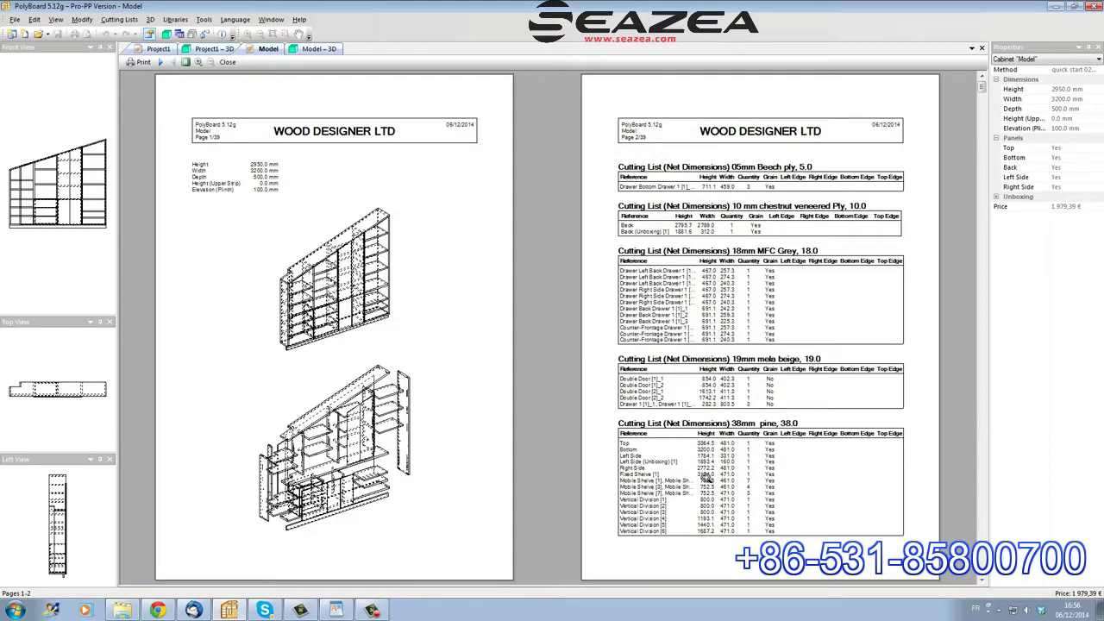
click(160, 63)
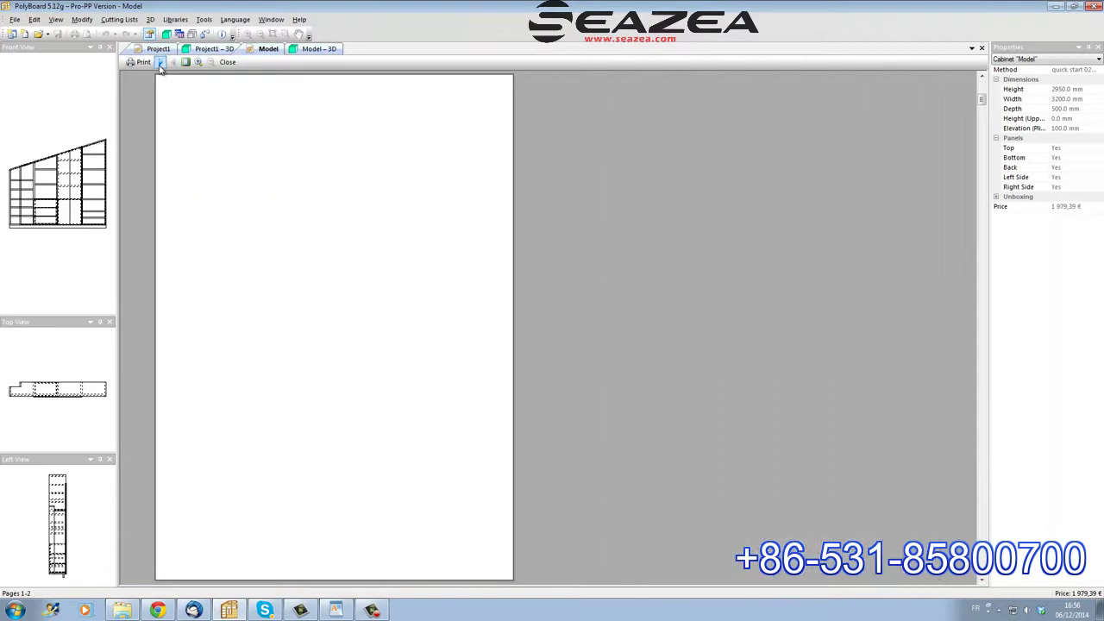
click(160, 63)
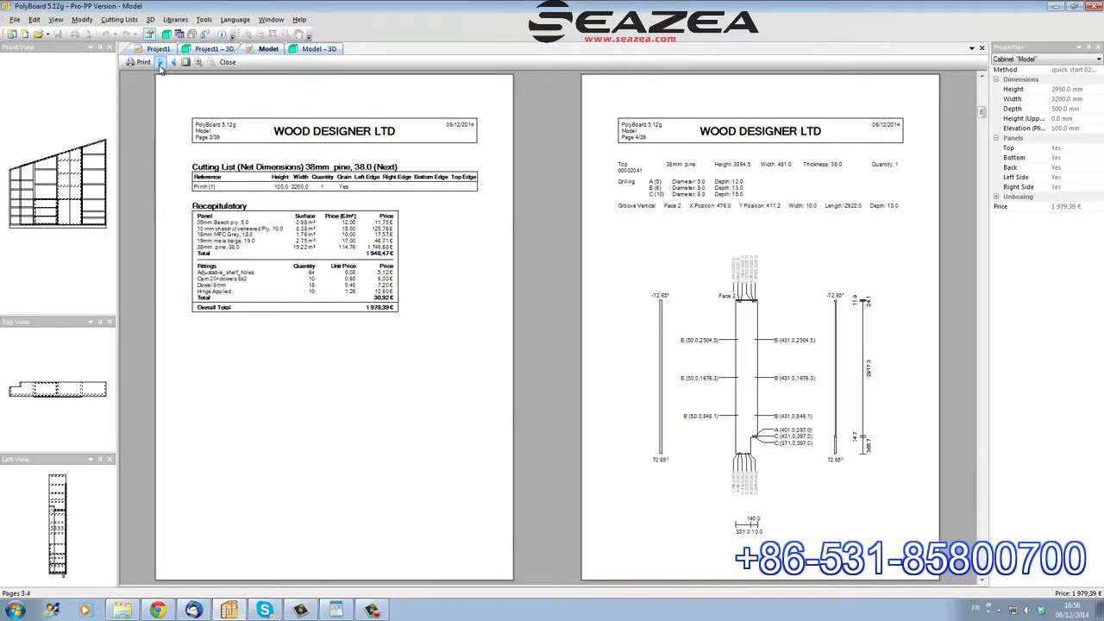
click(160, 63)
click(160, 63)
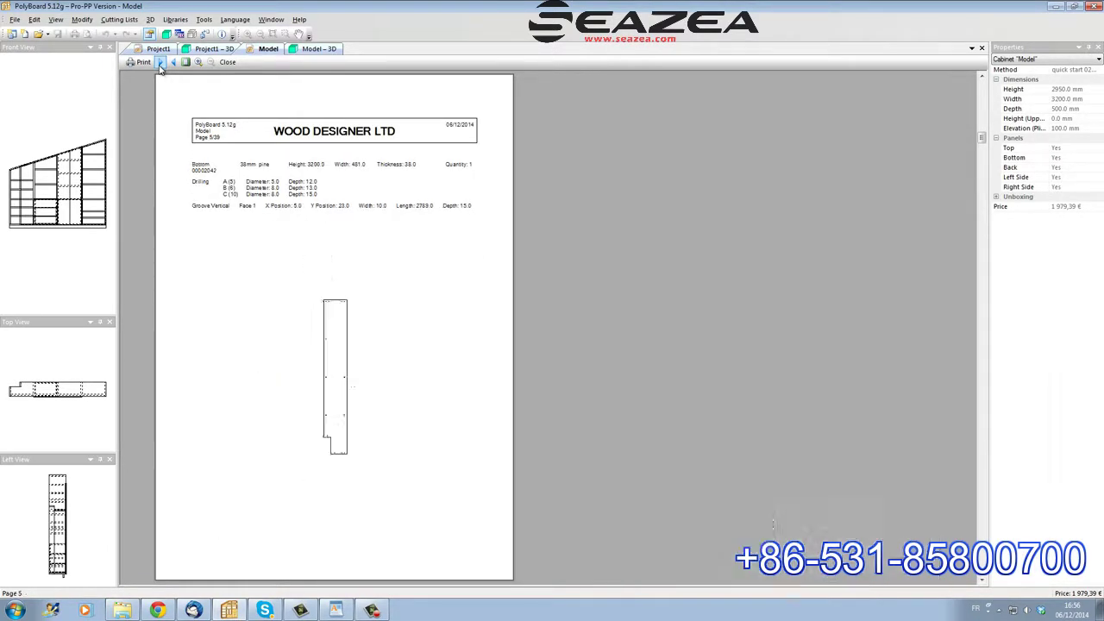
click(160, 63)
click(160, 63)
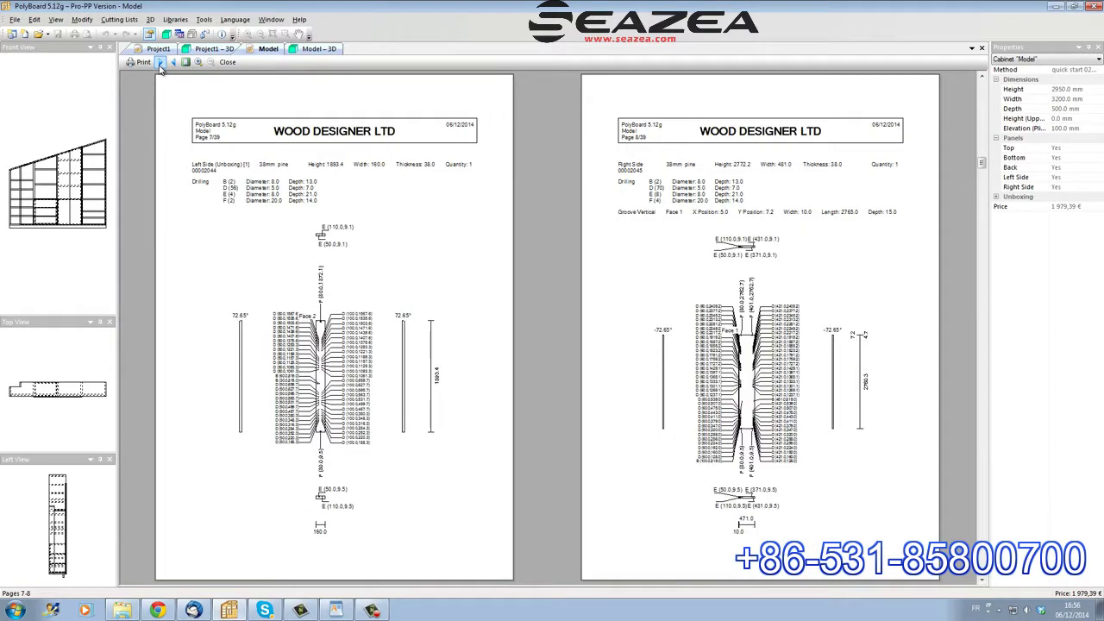
click(161, 63)
click(160, 63)
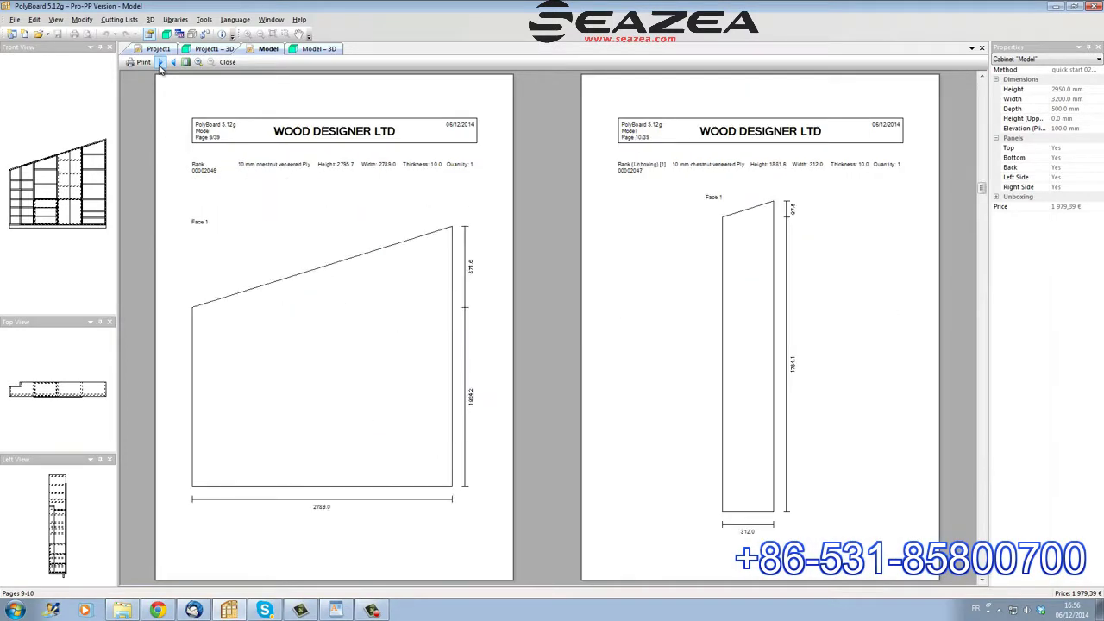
click(161, 62)
click(160, 63)
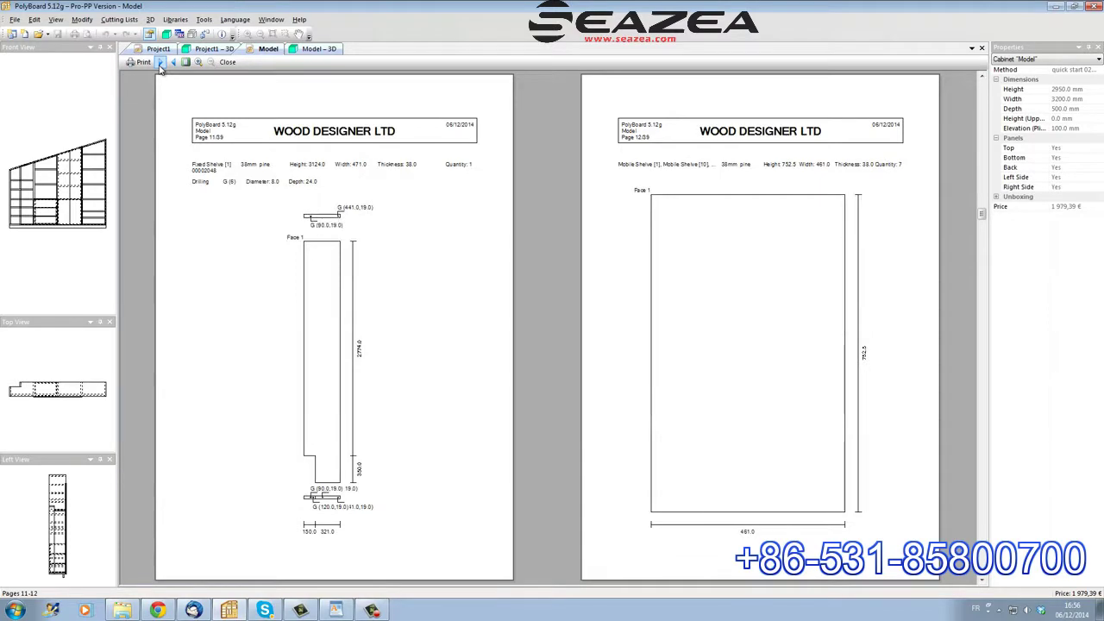
click(160, 63)
click(161, 63)
click(160, 63)
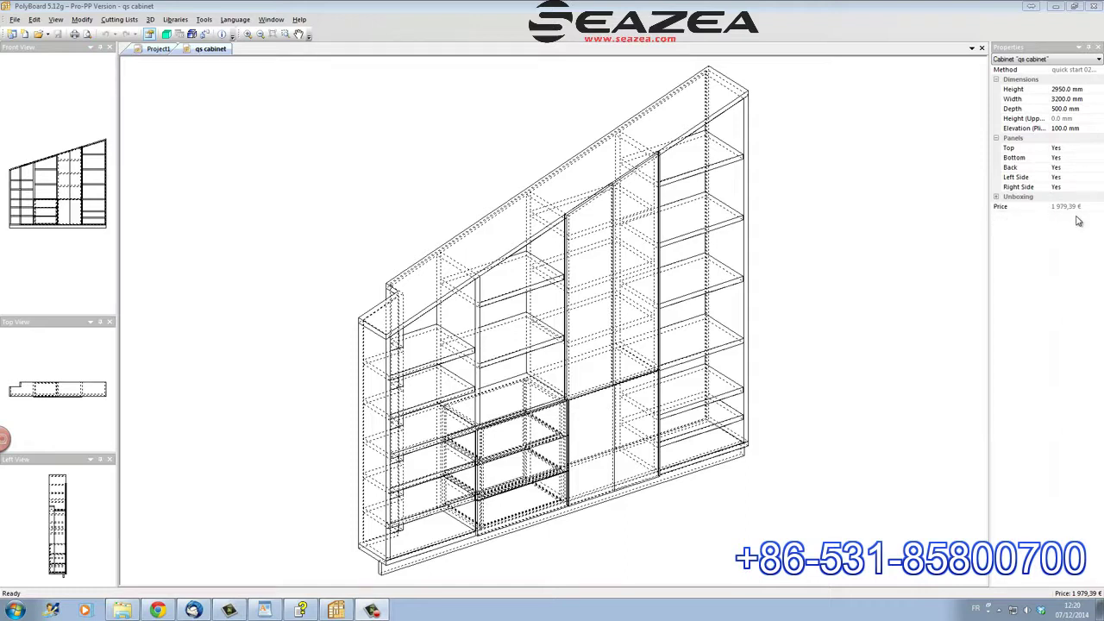
Preview the printable part labels of the qs cabinet, close the preview, and bring up the post-processor export options.
click(15, 19)
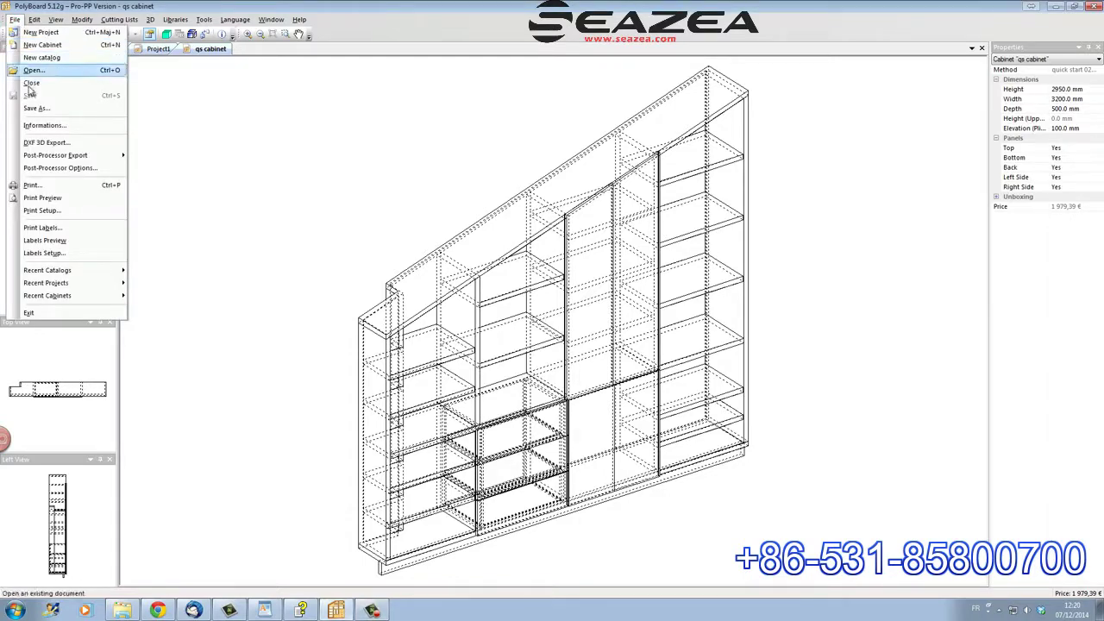
click(86, 239)
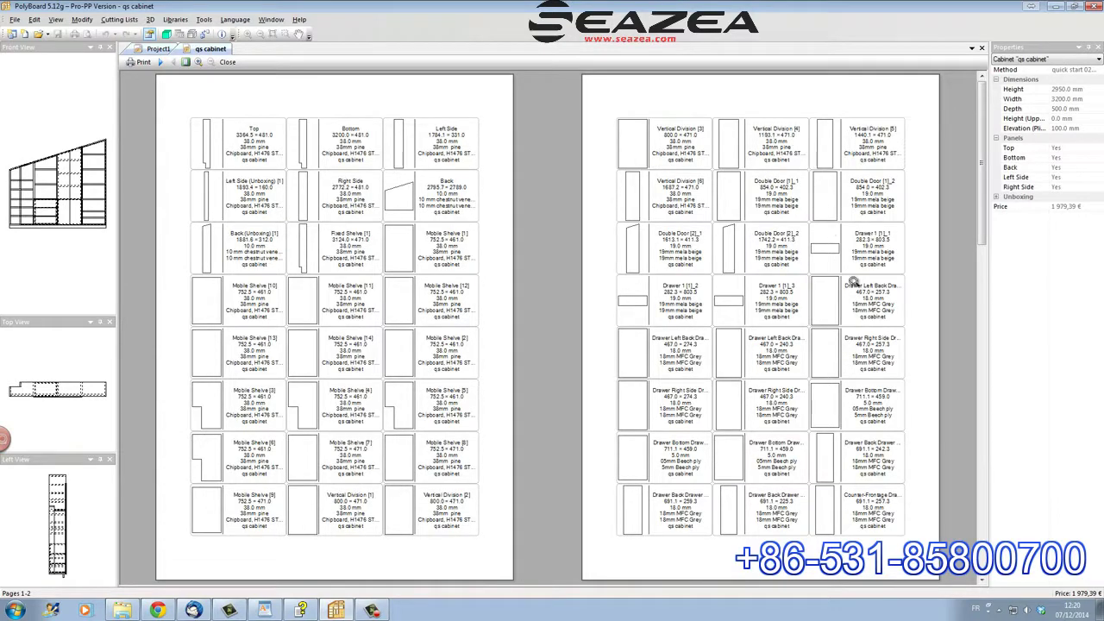
click(227, 63)
click(15, 19)
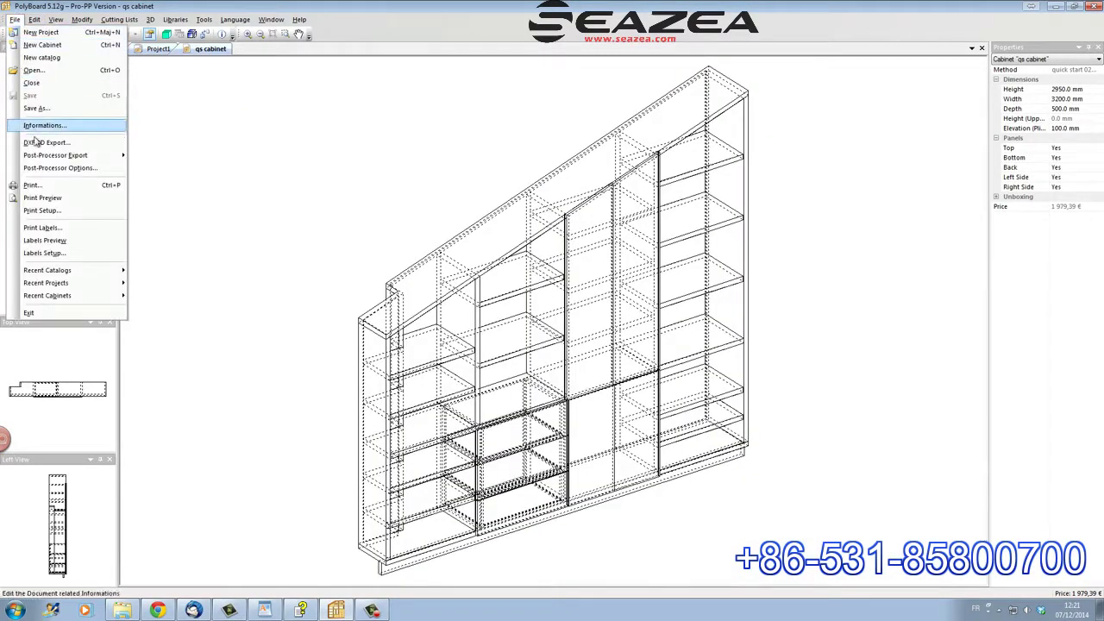
mouse_move(74, 162)
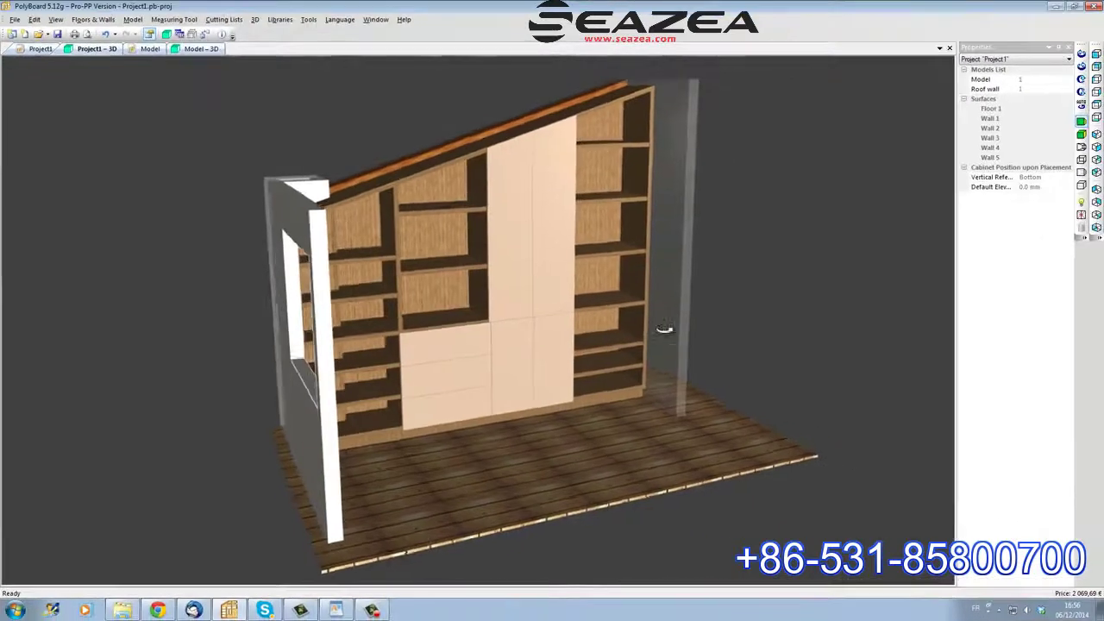
Examine the fitted cabinet designs in the room from several angles in 3D and toggle the opening of doors and drawers.
drag(759, 332, 449, 336)
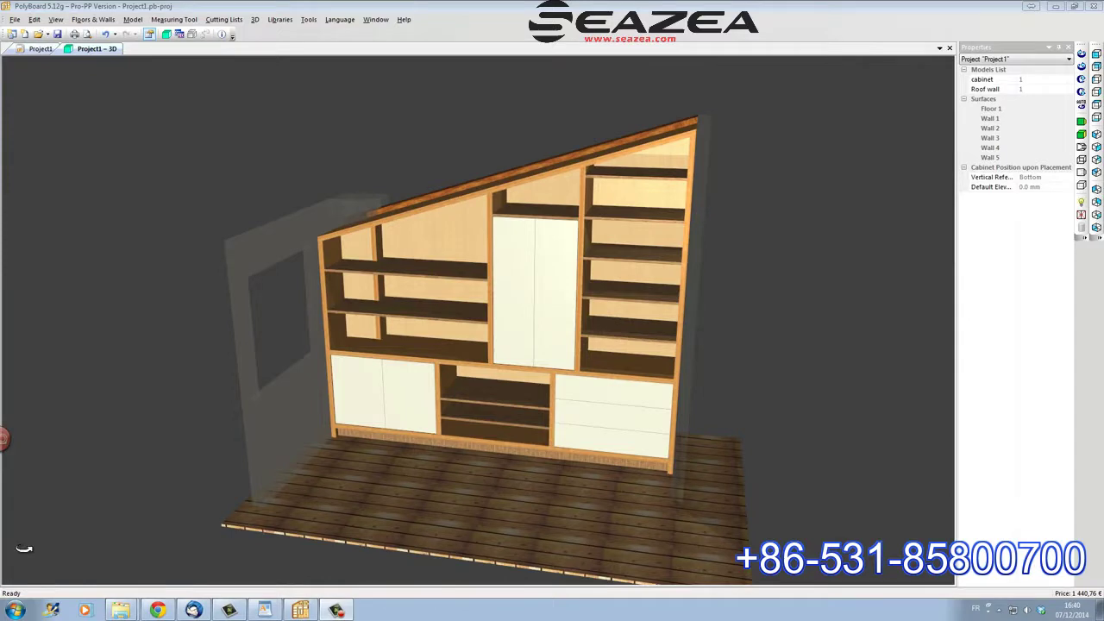
drag(320, 419, 468, 426)
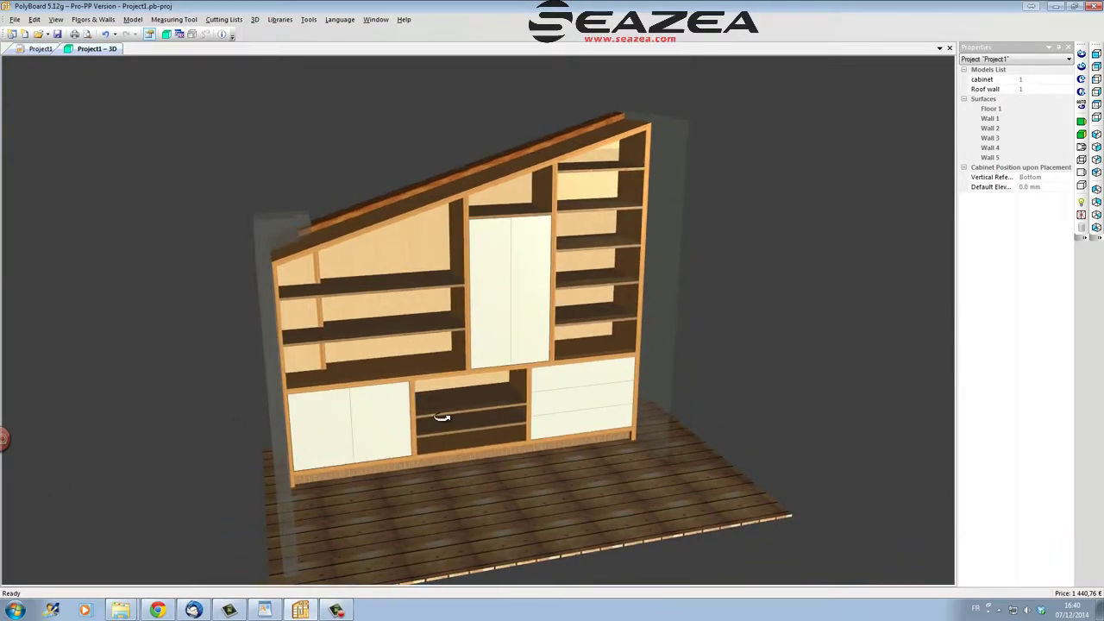
click(1082, 216)
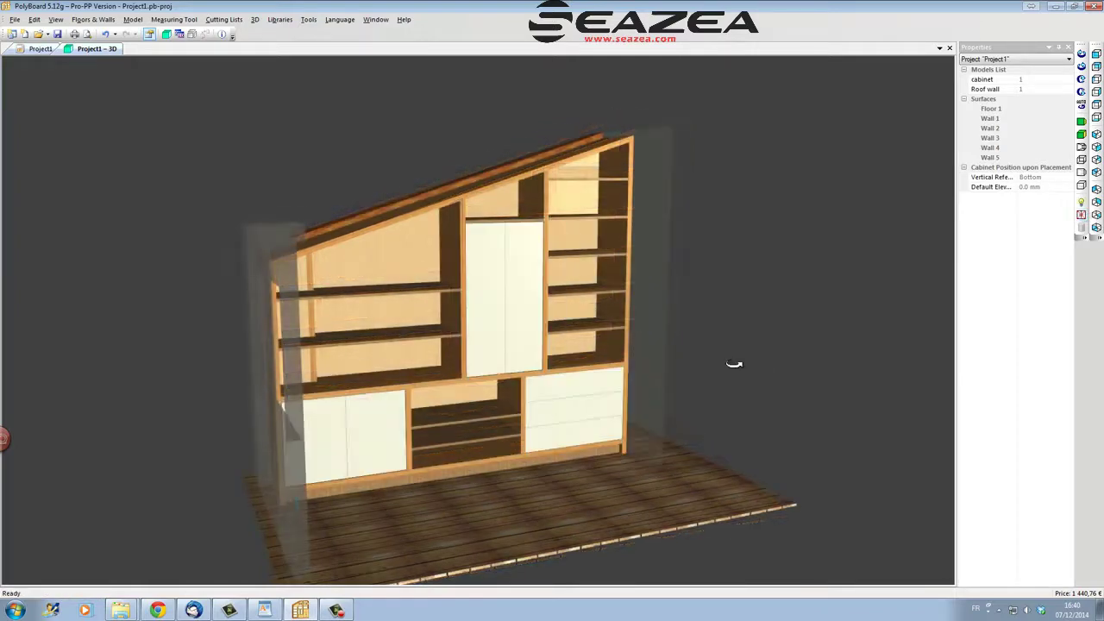